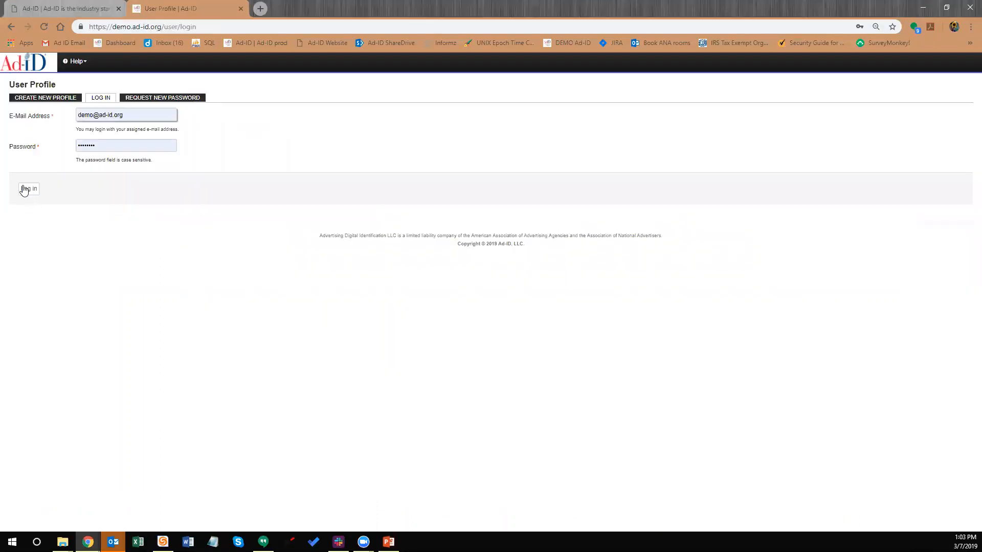
Sign in to the Ad-ID demo site with the filled-in account e-mail and password
click(26, 189)
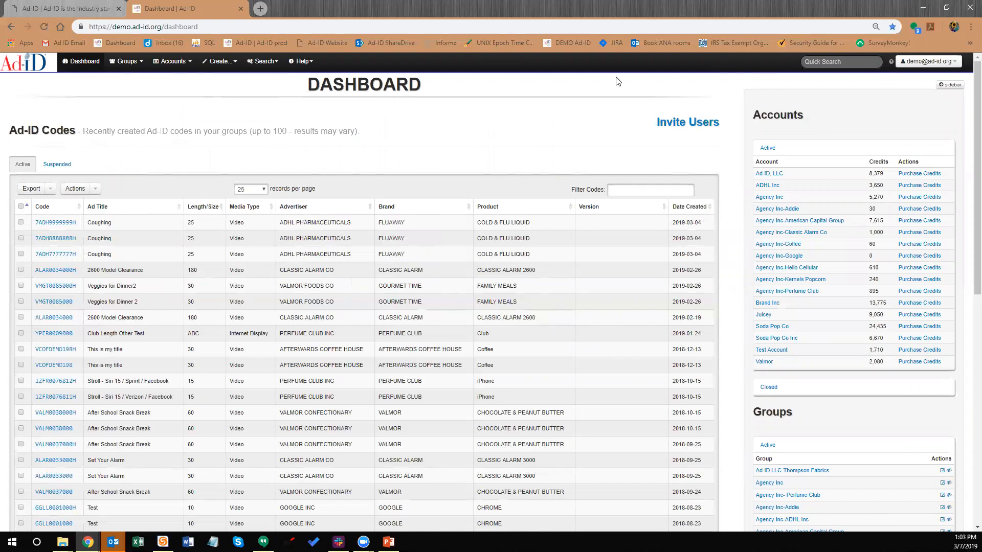
Look through the signed-in user's account options and the Groups list
click(915, 67)
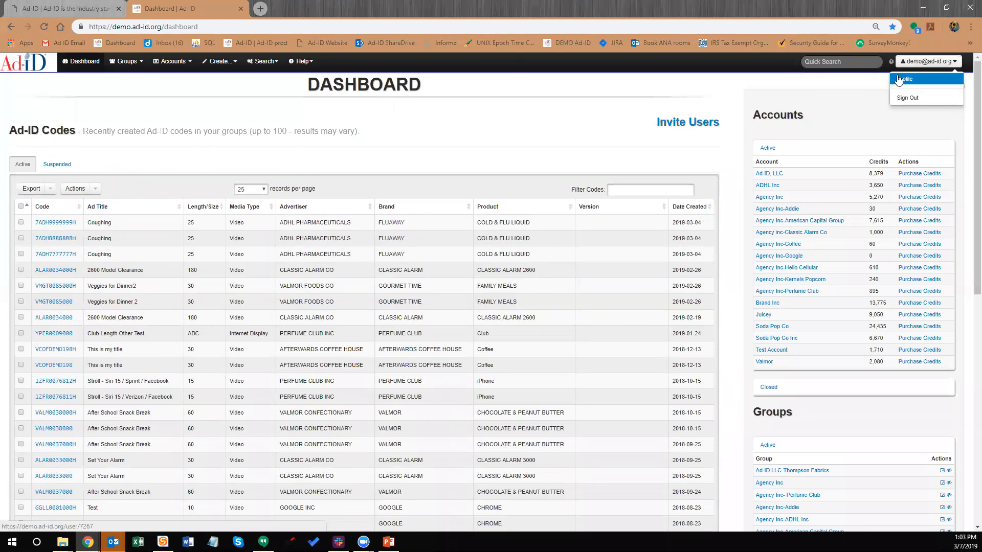
click(394, 130)
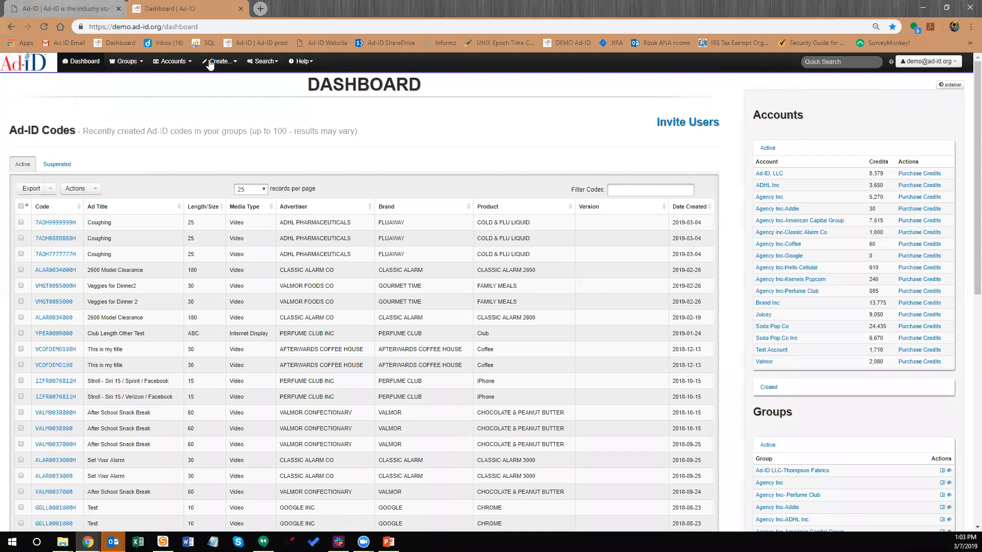
click(134, 66)
click(135, 64)
Scroll through the dashboard tables, then bring up the Groups list and Search options
scroll(217, 228, down, 1)
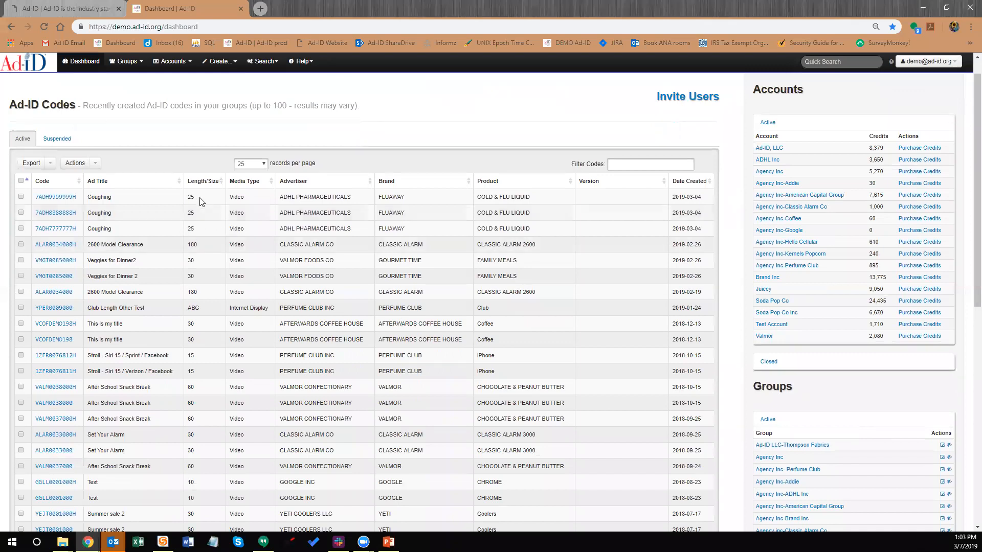
scroll(217, 228, up, 1)
scroll(147, 347, down, 3)
scroll(141, 332, down, 5)
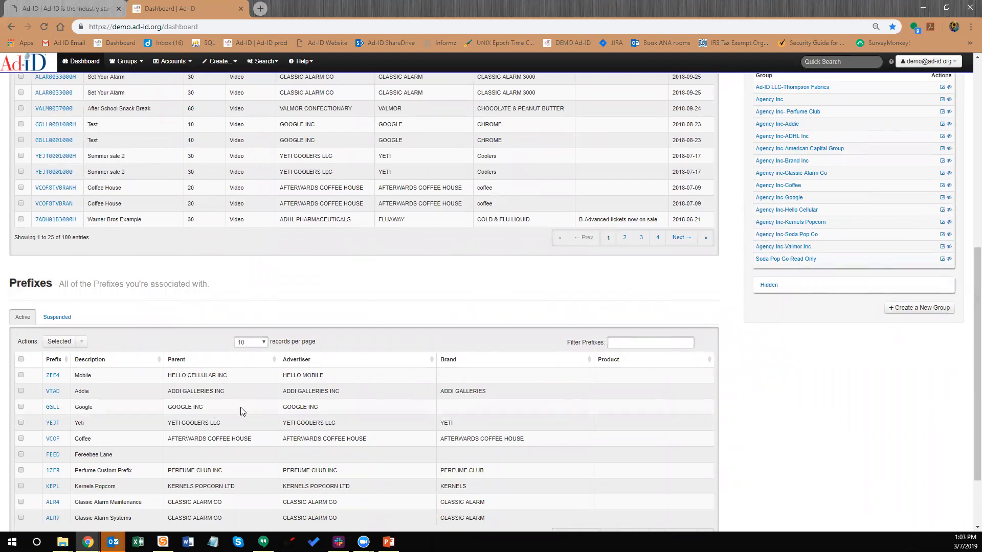
scroll(234, 360, up, 3)
scroll(150, 247, up, 5)
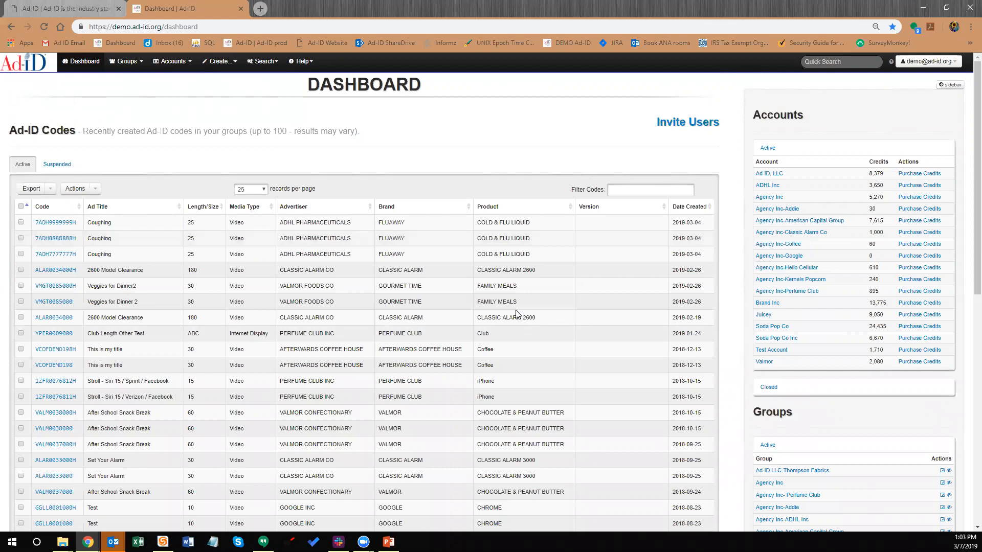
scroll(511, 317, down, 2)
scroll(422, 299, up, 2)
click(133, 64)
click(264, 62)
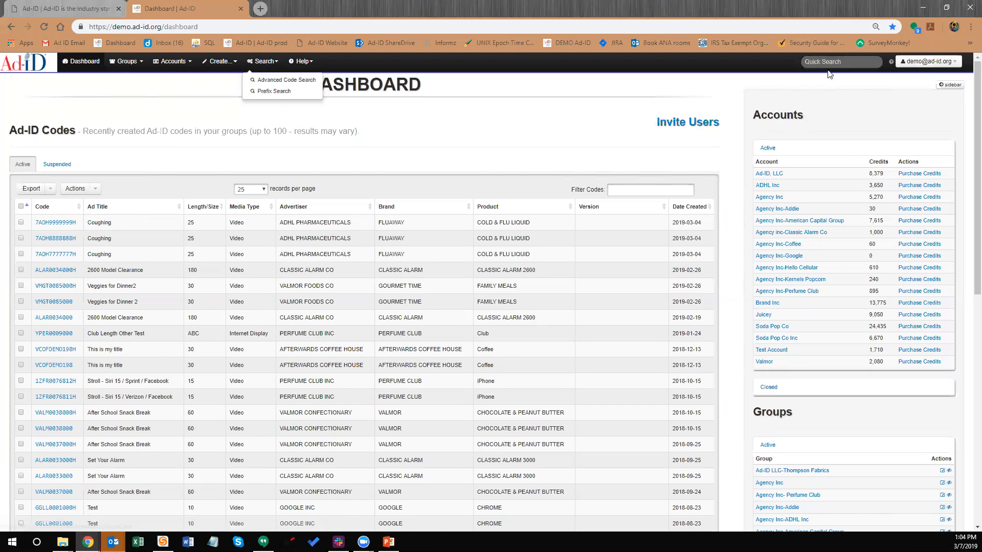
Reveal the hidden groups panel on the dashboard
click(653, 87)
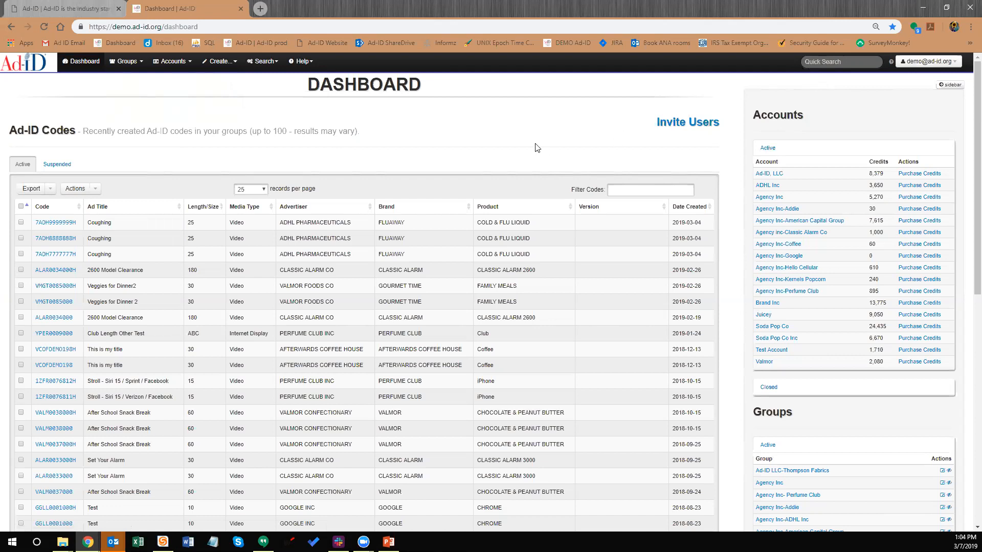
scroll(477, 184, down, 2)
scroll(495, 237, down, 1)
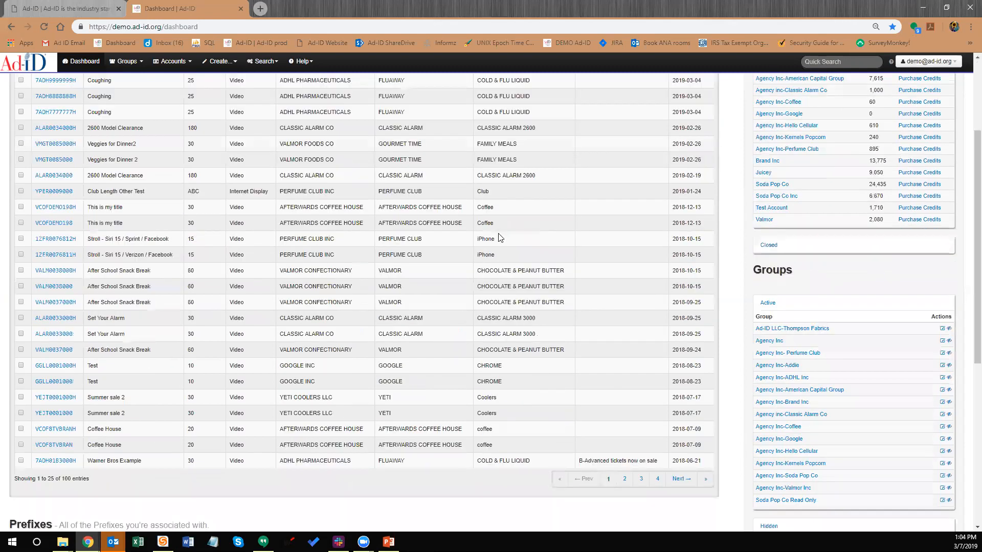
scroll(504, 241, down, 4)
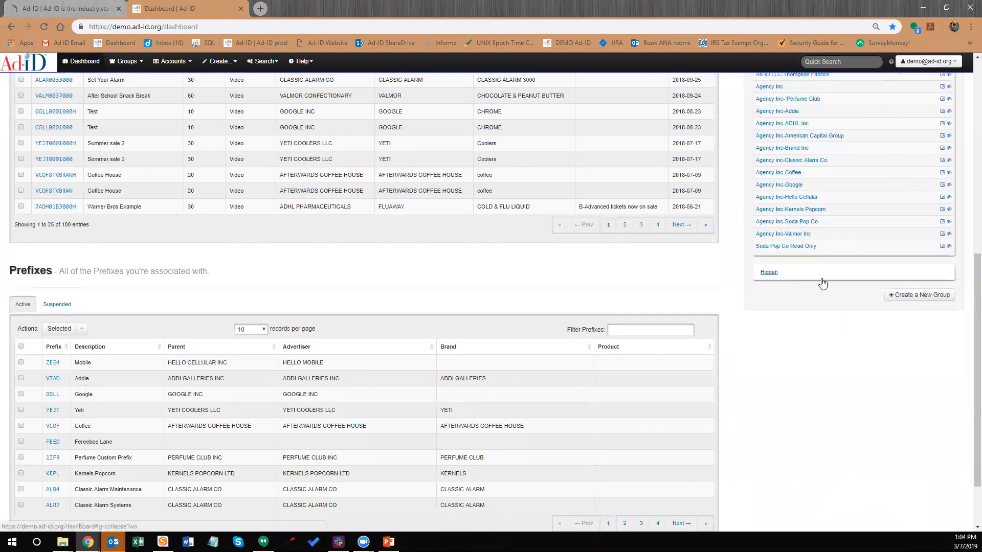
click(772, 272)
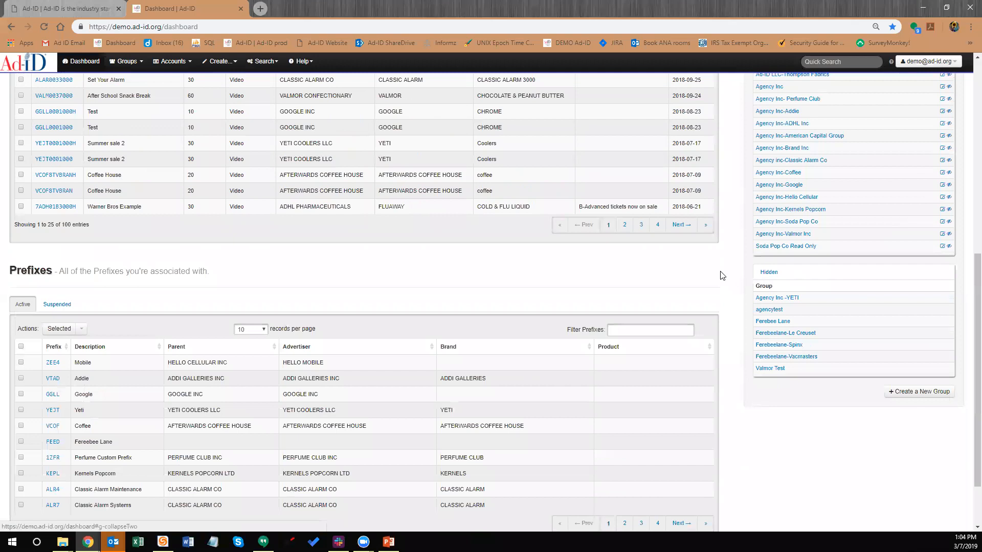
Browse back and forth between the Groups and Accounts lists
scroll(366, 254, up, 2)
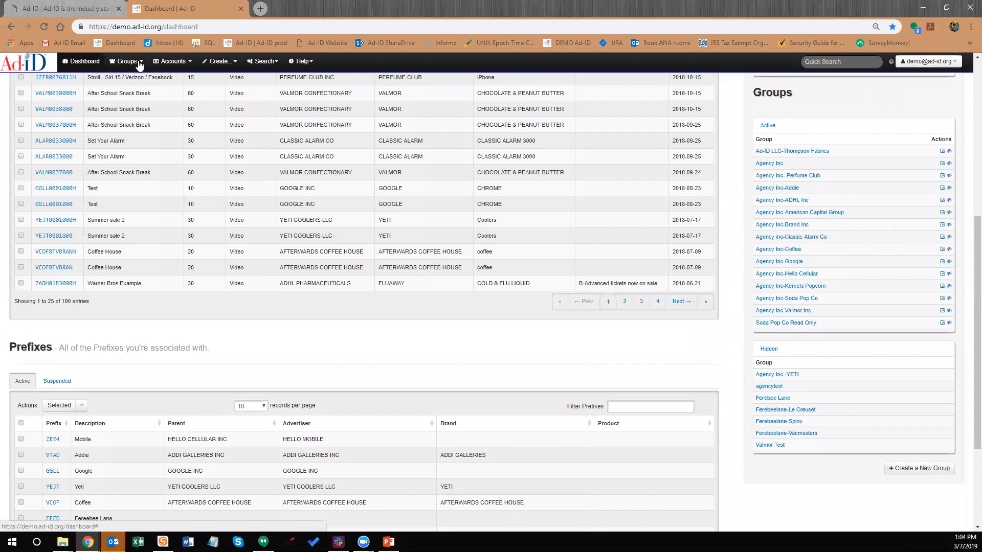
click(134, 62)
click(168, 62)
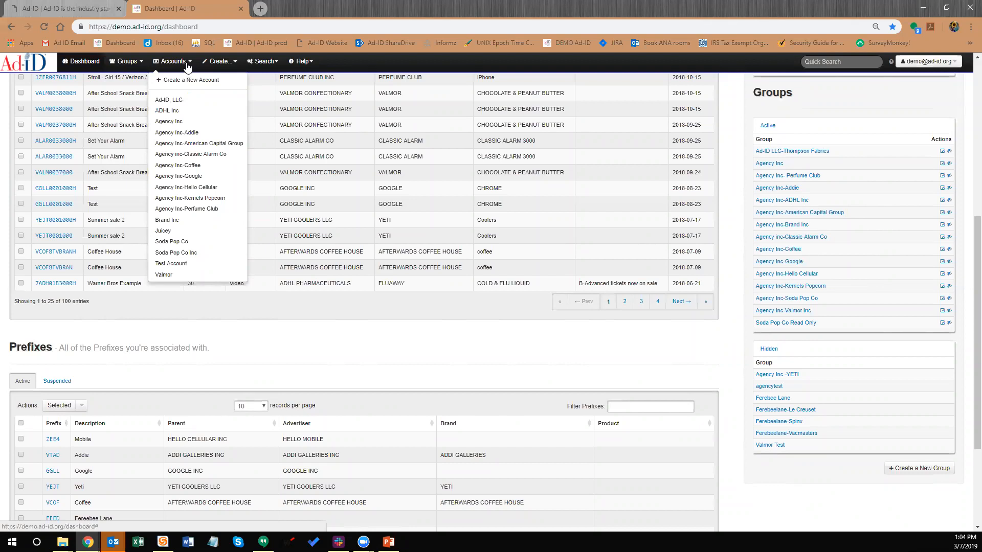
click(140, 68)
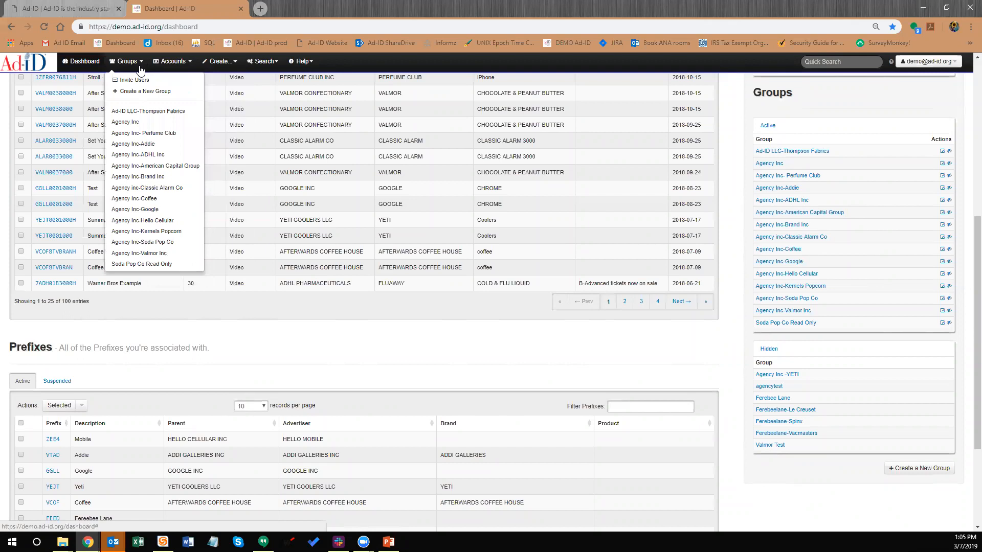
click(174, 67)
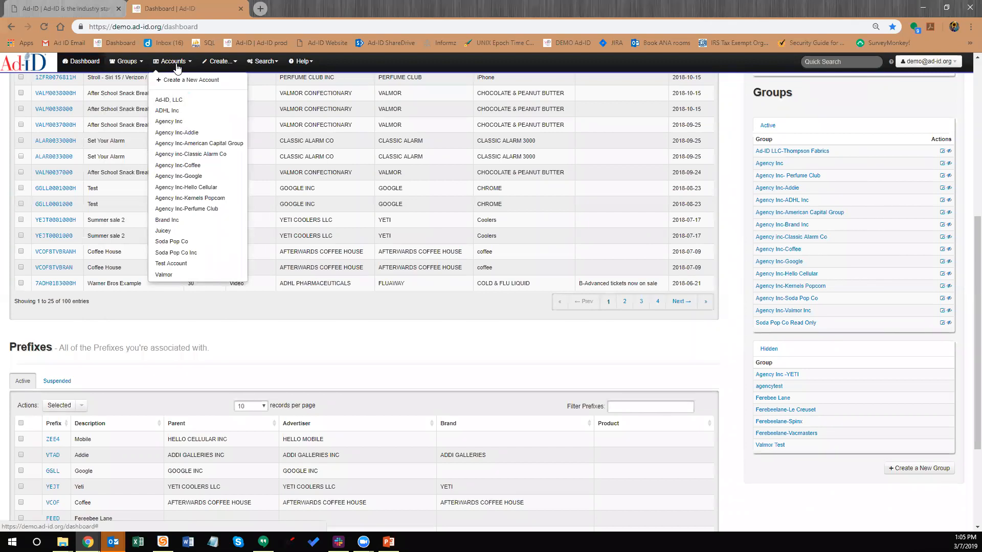
click(617, 352)
Open the Agency Inc-Hello Cellular account page from the Accounts list
scroll(779, 291, up, 1)
scroll(777, 170, up, 6)
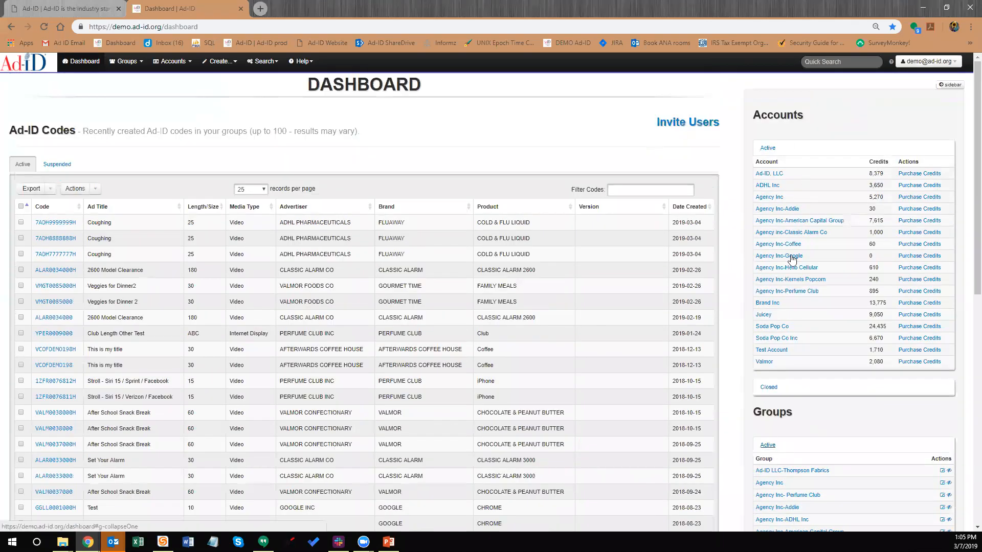
scroll(795, 322, down, 3)
scroll(803, 323, down, 2)
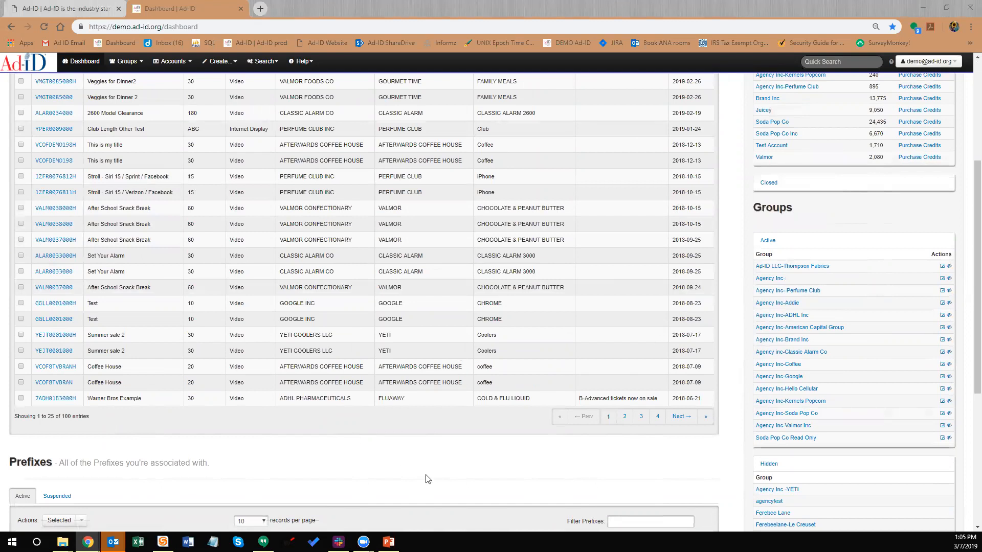
click(472, 431)
scroll(413, 319, up, 4)
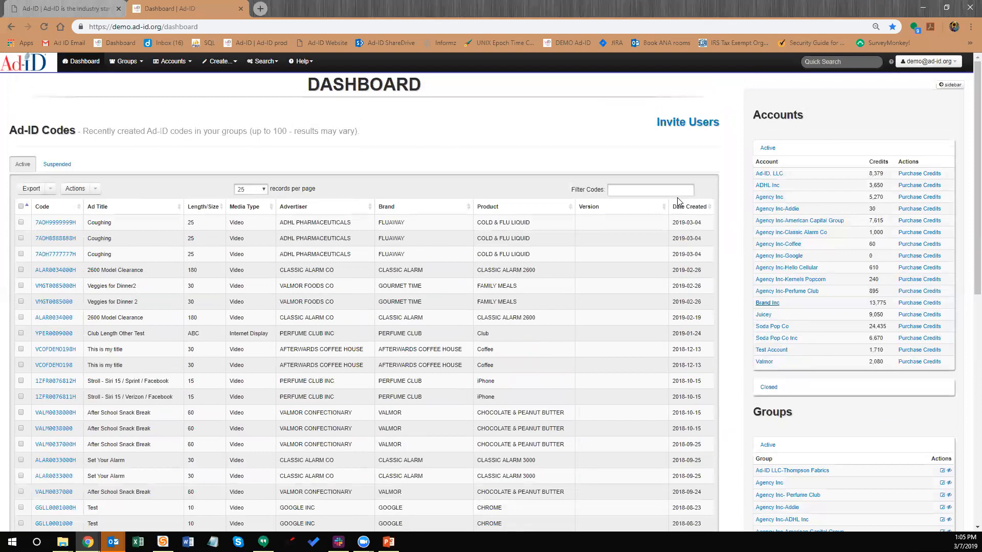
click(176, 62)
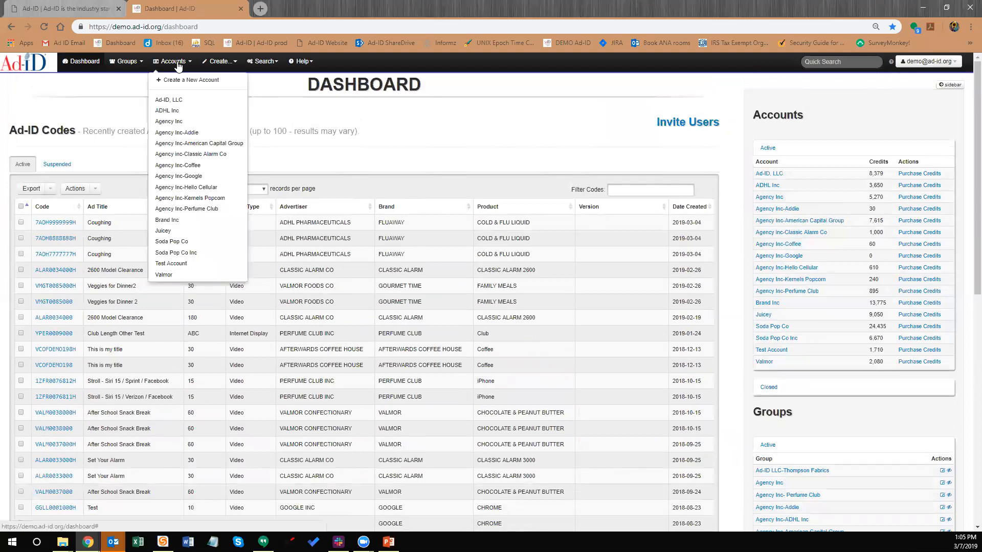
click(209, 187)
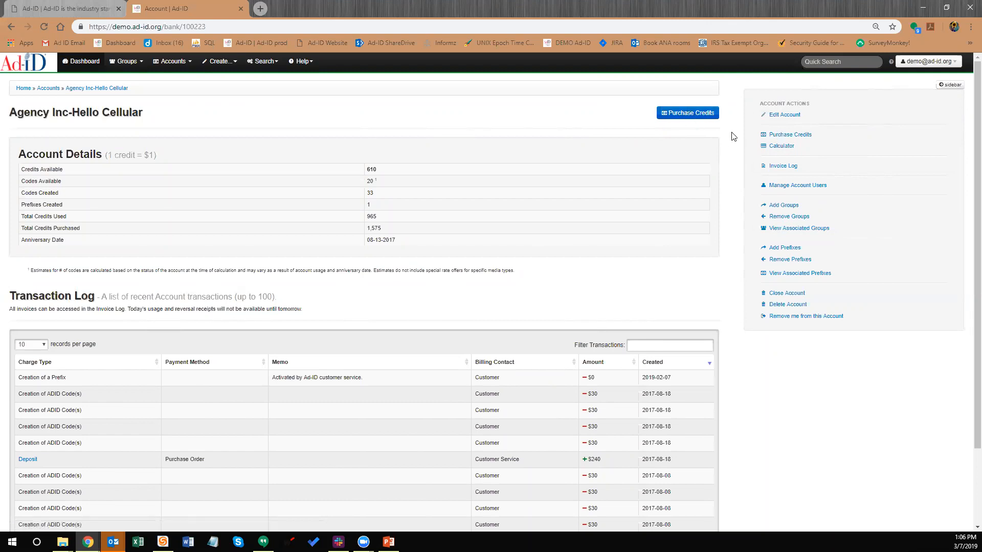
Start a credit purchase for Agency Inc-Hello Cellular on the Deposit Credits form
click(701, 118)
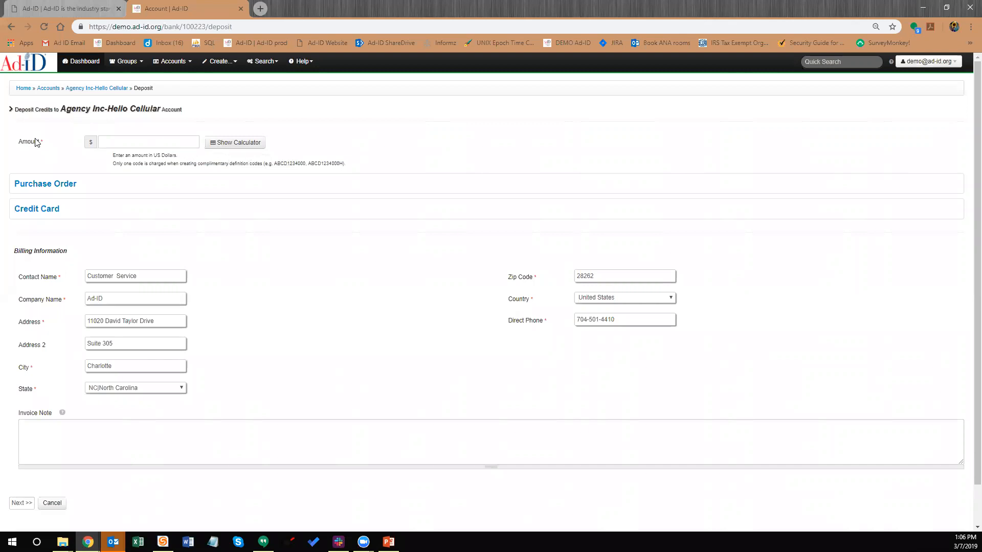
click(133, 141)
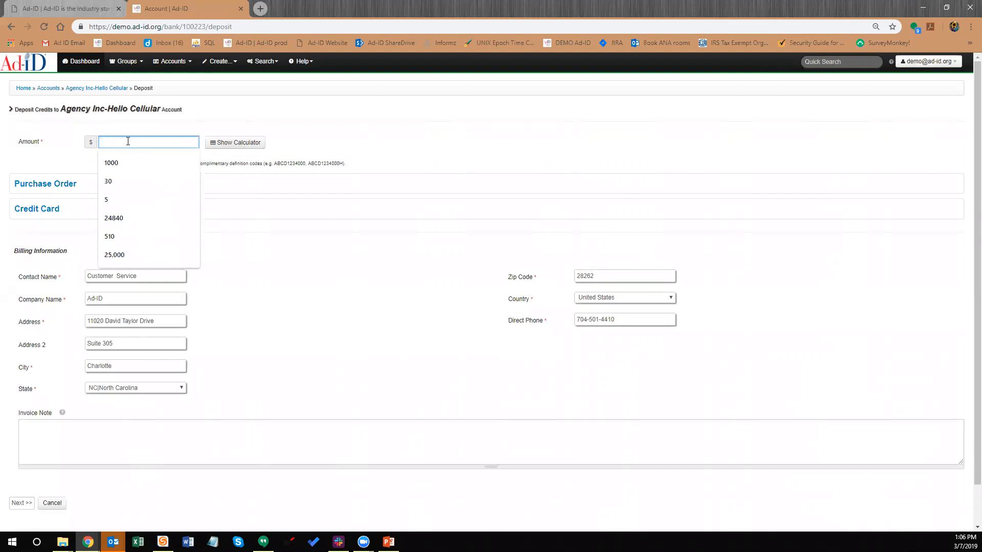
Enter a 240 deposit amount paid by Purchase Order, using the saved PO number
text(240)
click(217, 128)
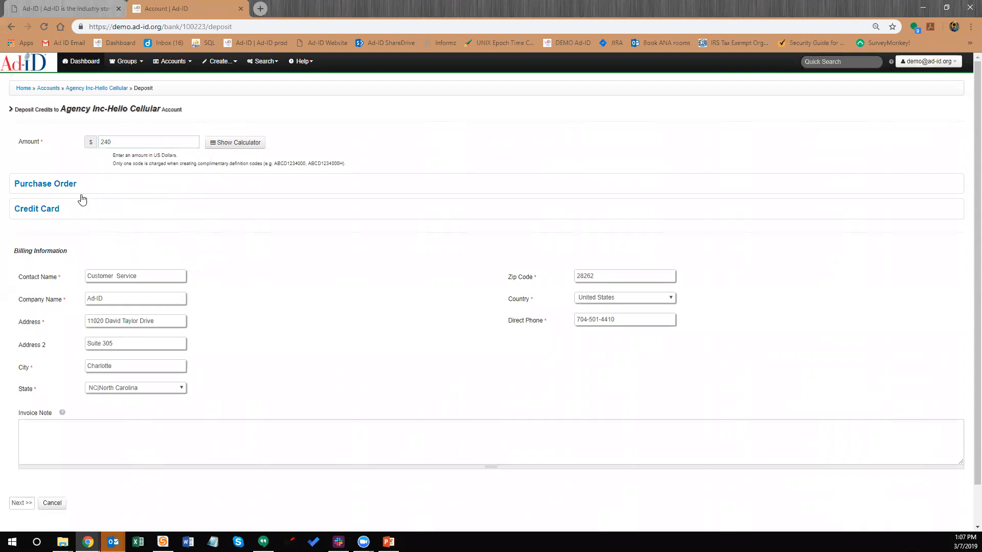
click(57, 185)
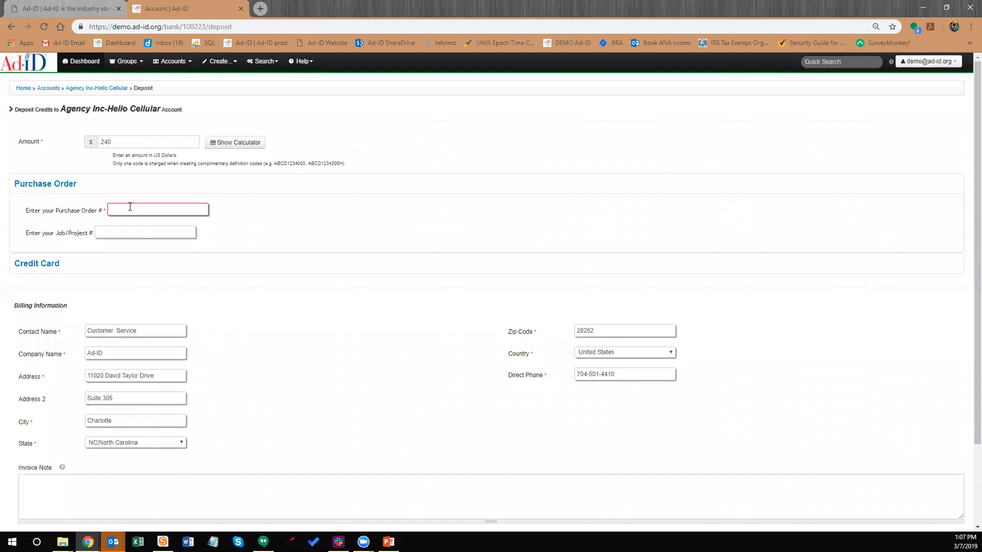
click(130, 211)
click(139, 249)
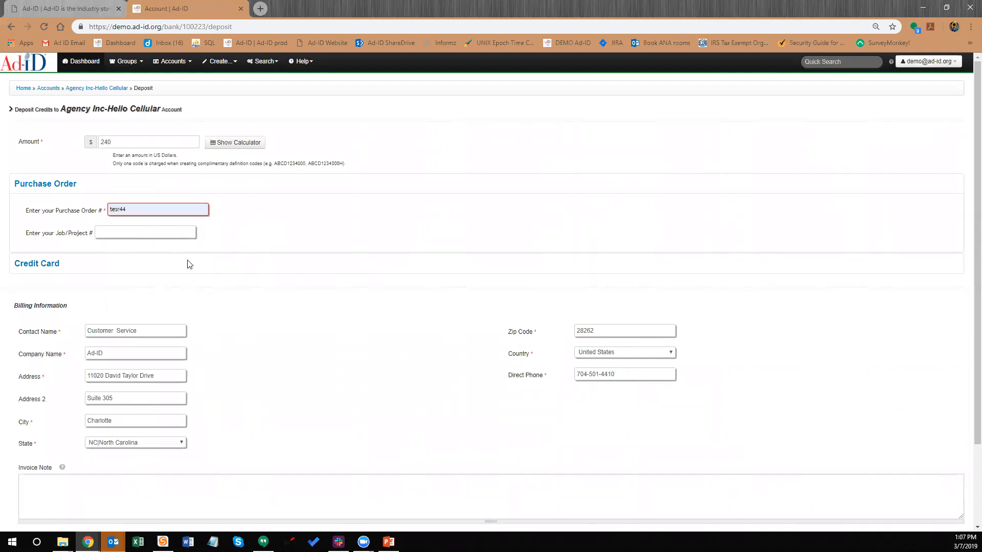
scroll(189, 265, down, 2)
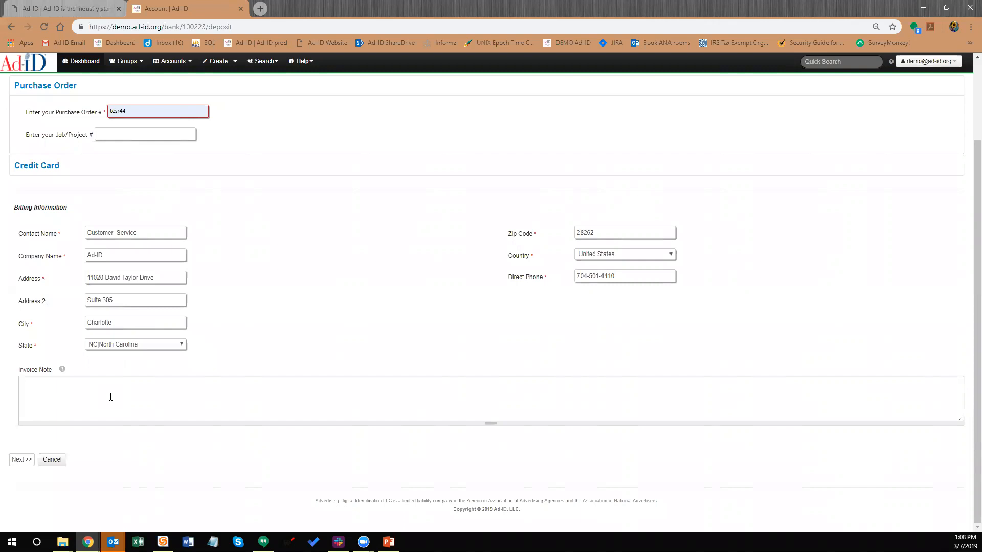
scroll(139, 179, up, 2)
scroll(108, 245, down, 2)
Confirm the 240-credit purchase and start a new Ad-ID code form
click(25, 462)
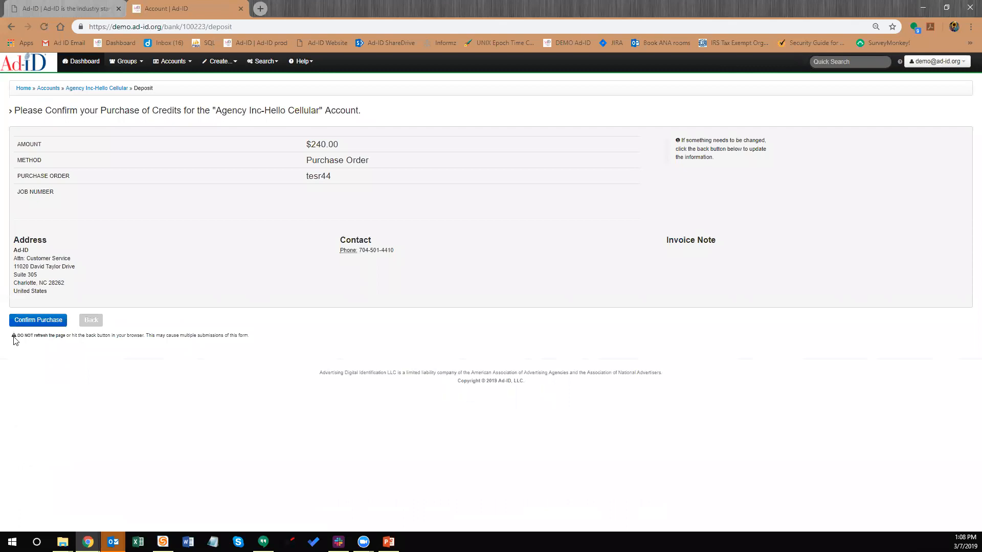
click(40, 320)
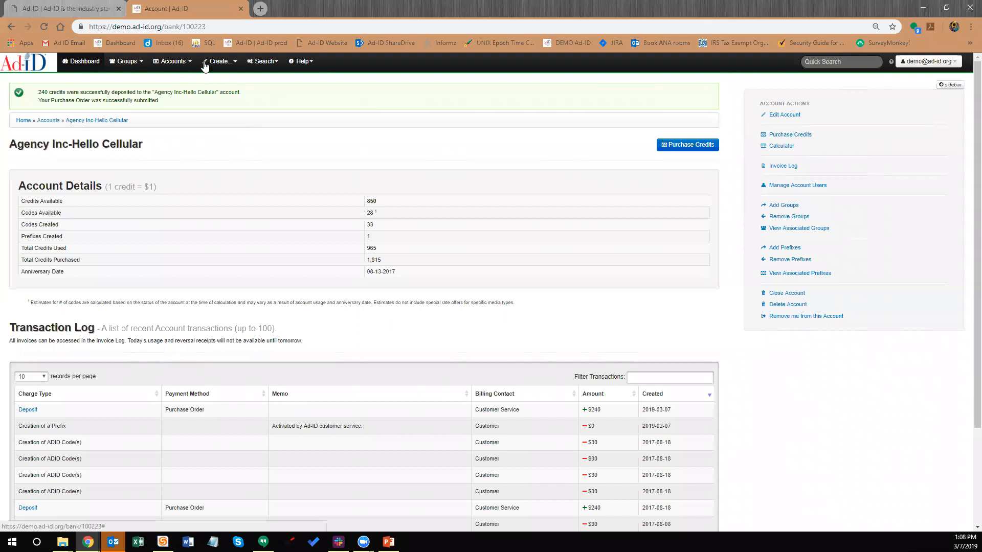
click(223, 66)
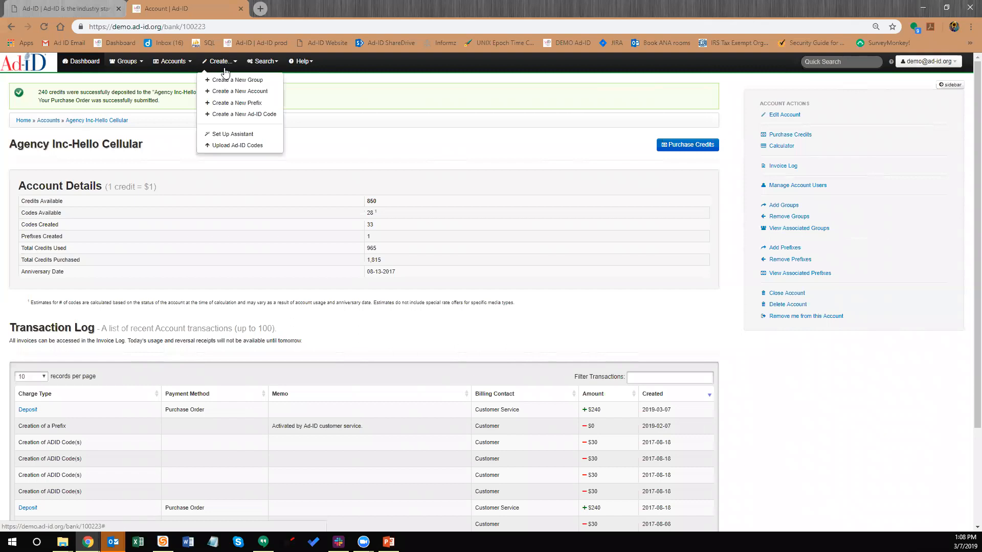
click(244, 114)
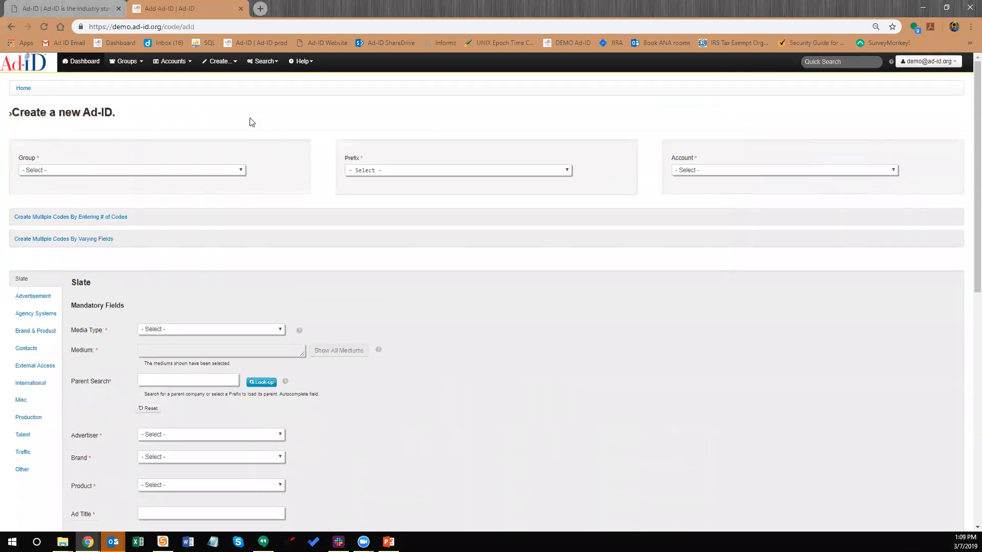
click(168, 170)
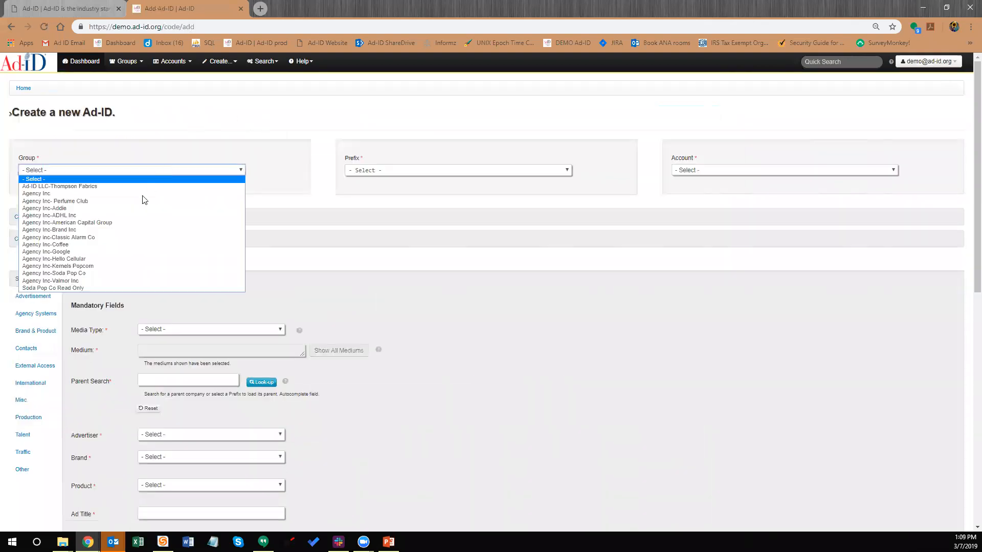
Set the code's group to Agency Inc-Hello Cellular and prefix to ZEEF - Hello Cellular Inc
click(119, 259)
click(422, 169)
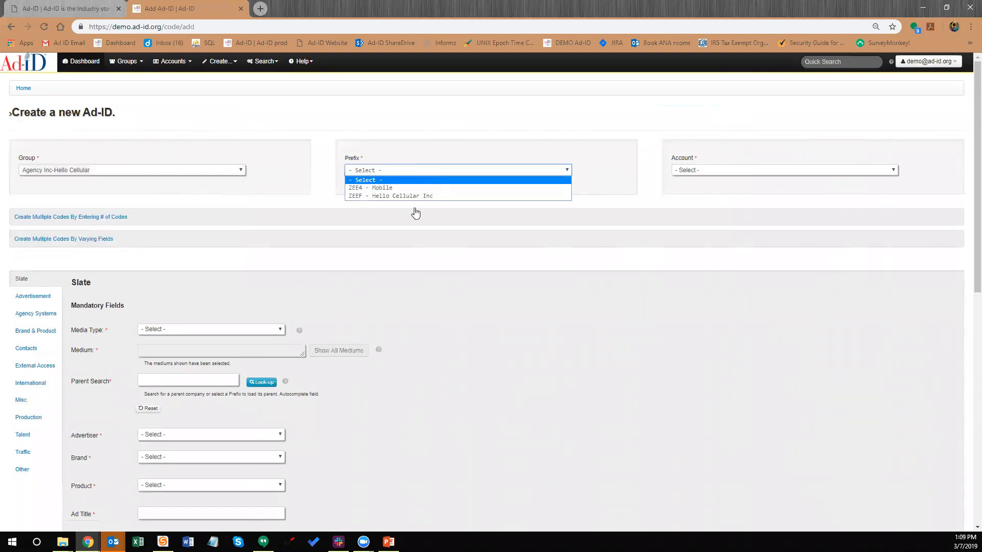
click(415, 196)
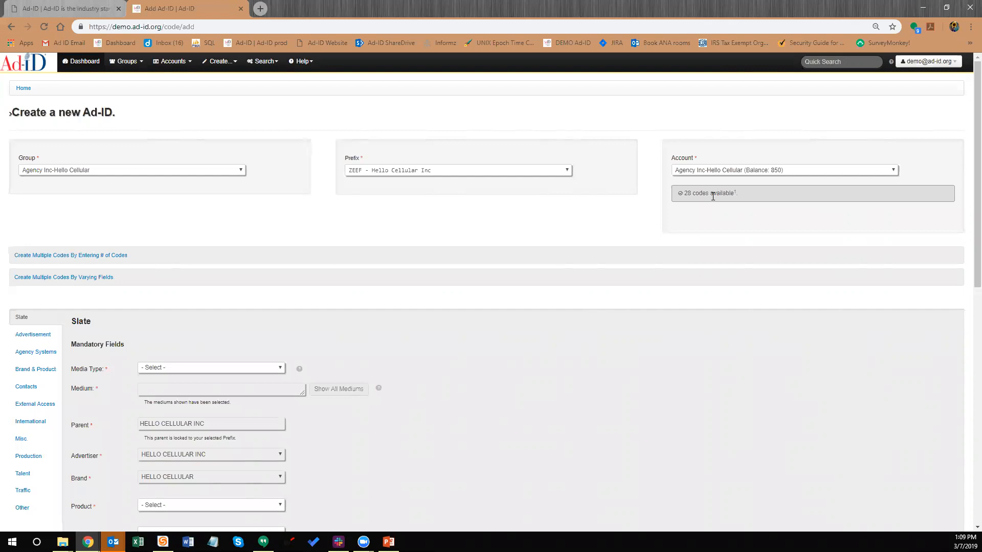
scroll(166, 321, down, 3)
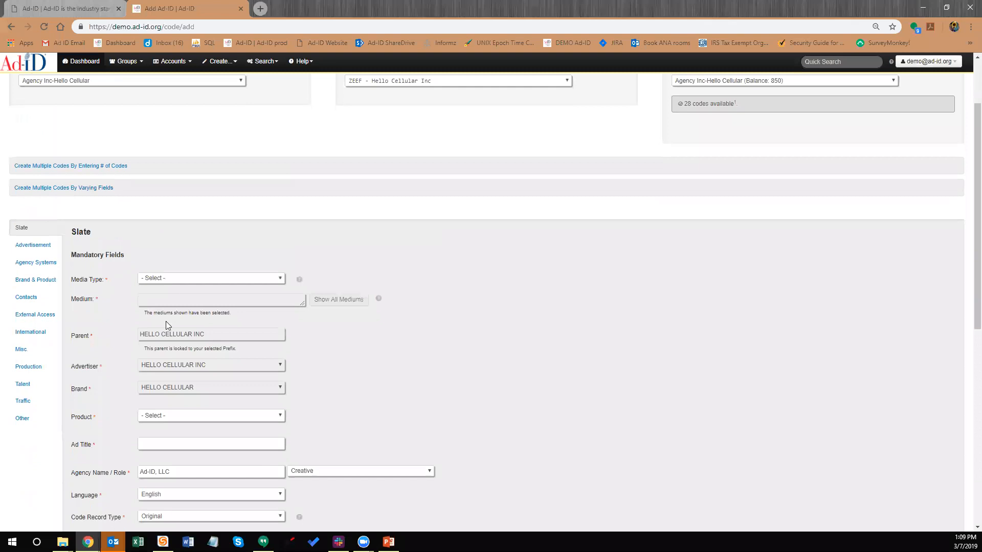
scroll(181, 393, down, 3)
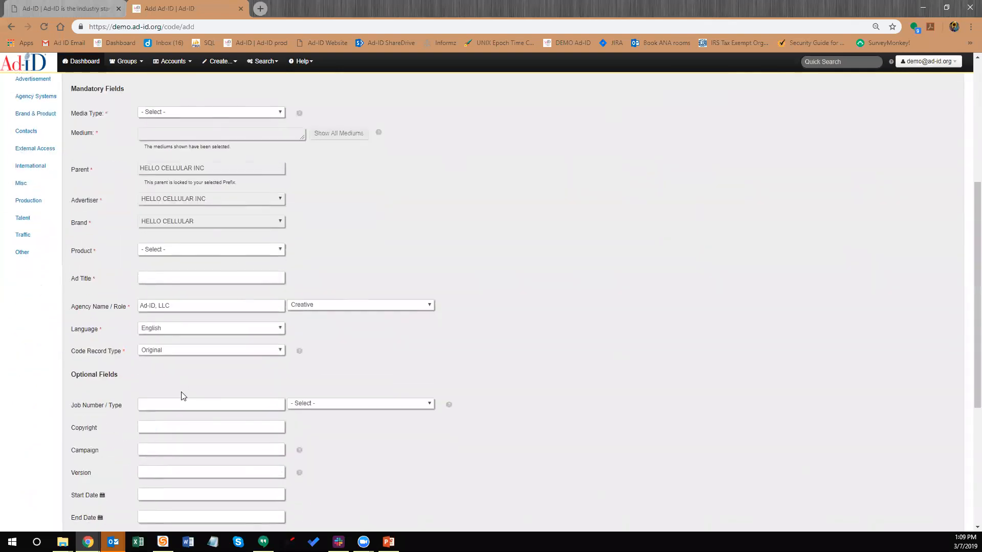
scroll(204, 353, down, 1)
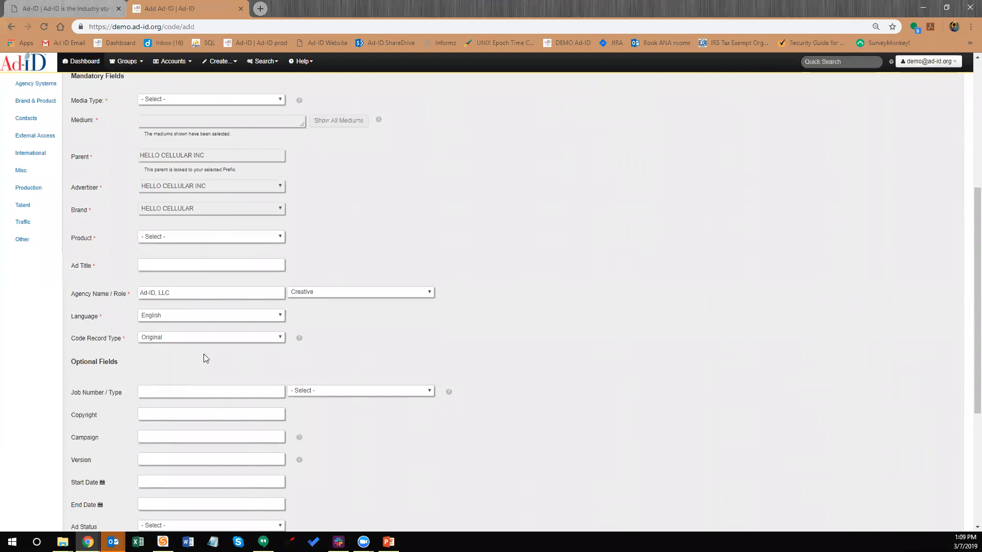
scroll(195, 320, up, 5)
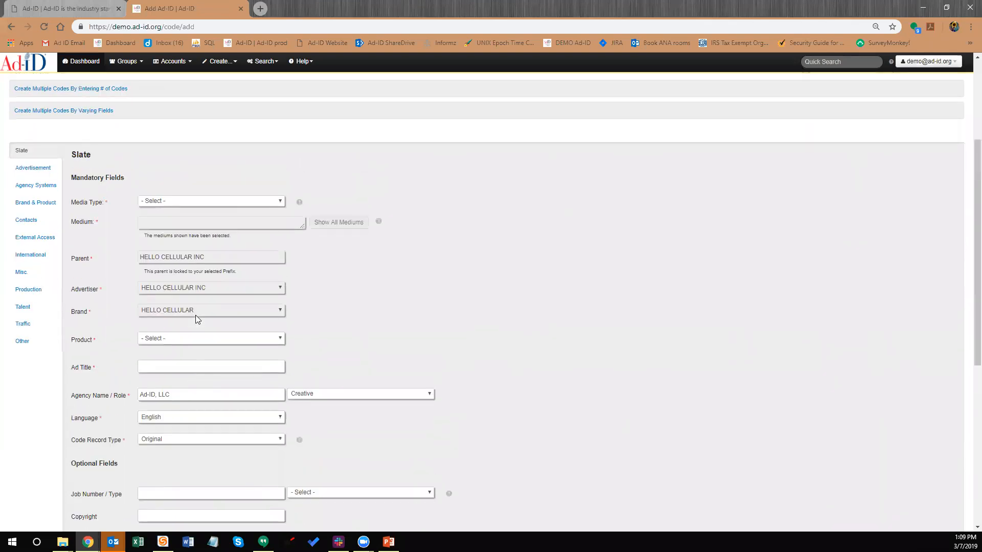
scroll(243, 280, up, 1)
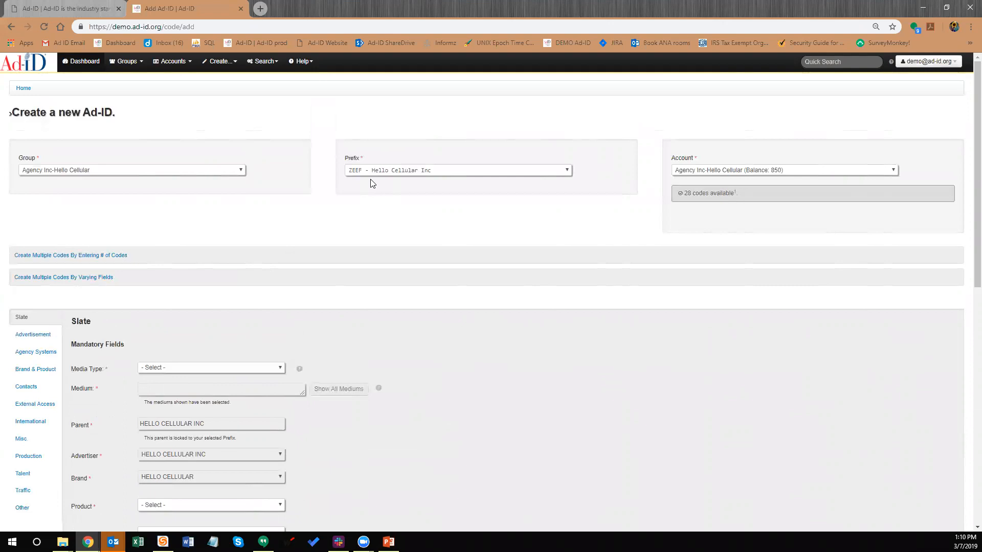
scroll(121, 246, down, 2)
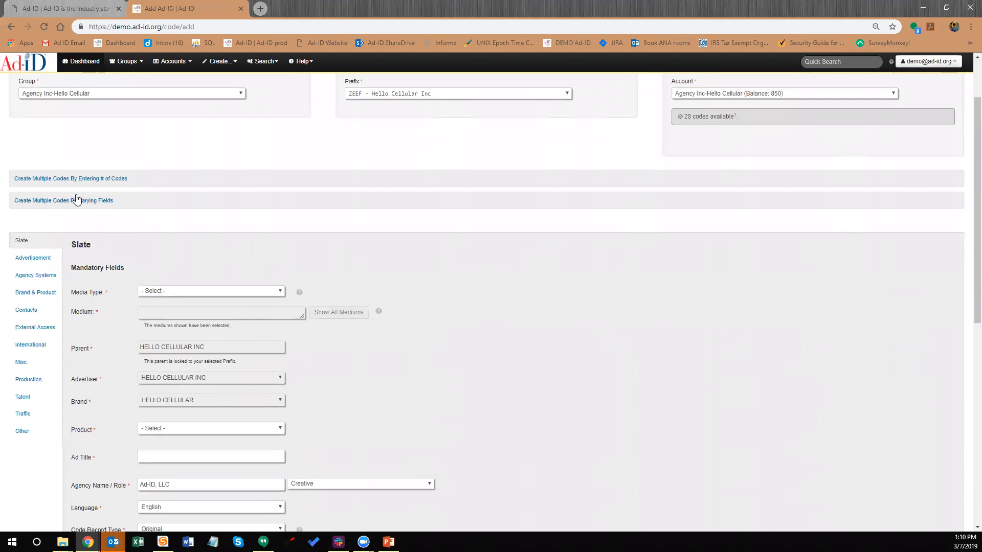
click(78, 179)
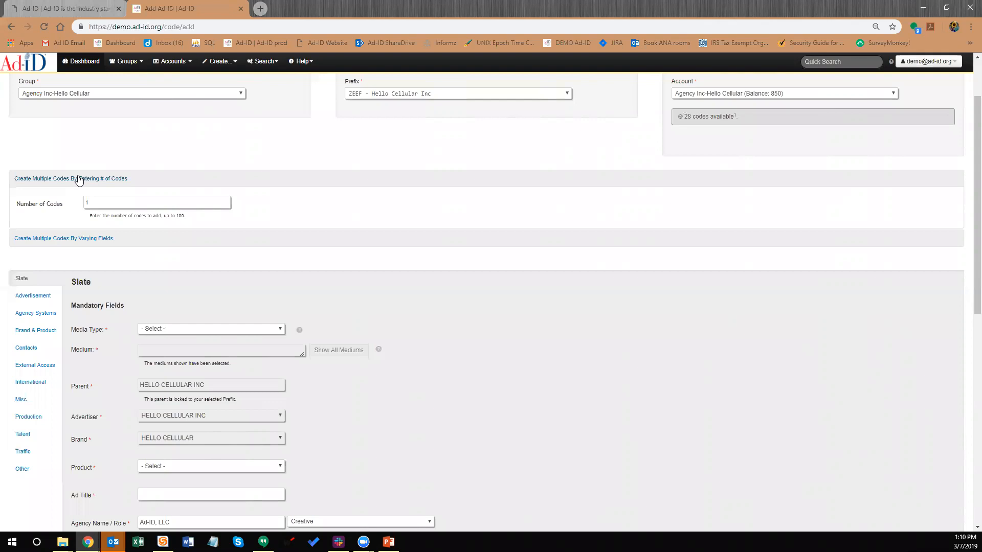
Change Number of Codes from 1 to 3, then review the remaining form fields
drag(86, 203, 75, 203)
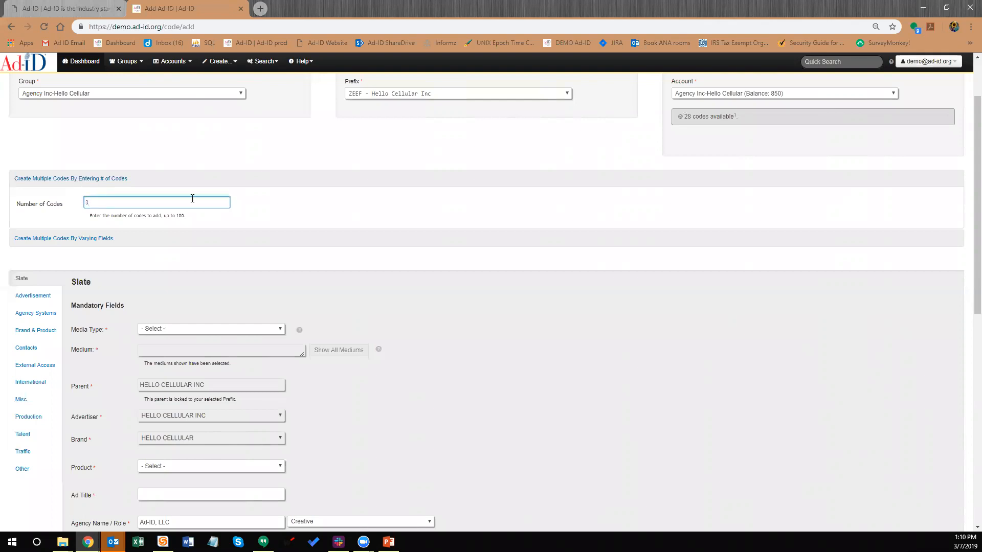
click(272, 200)
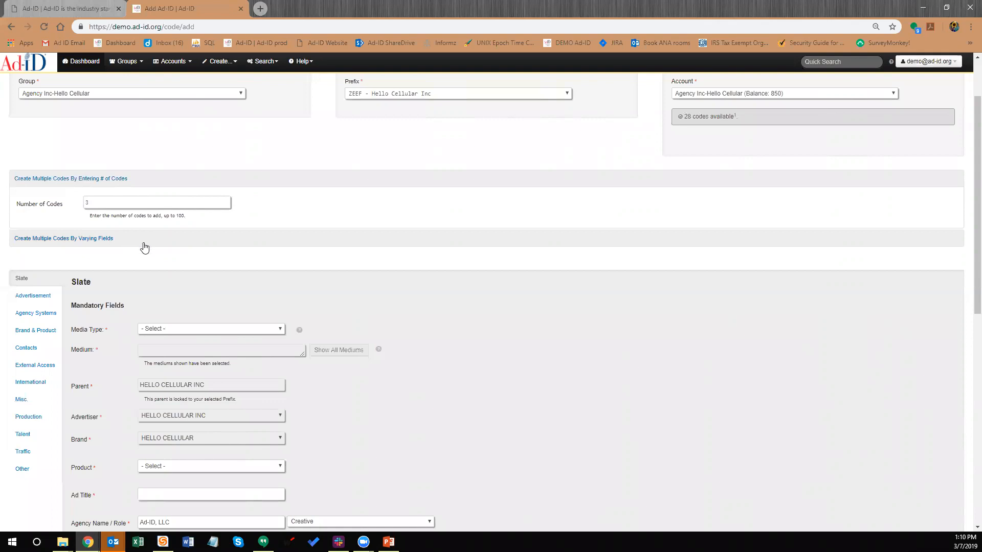
scroll(141, 269, down, 1)
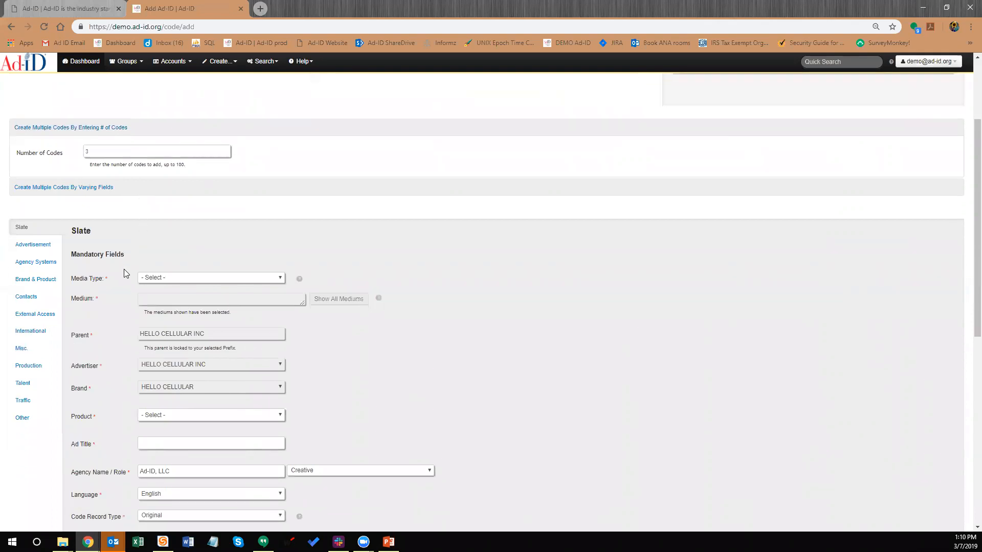
scroll(114, 284, down, 1)
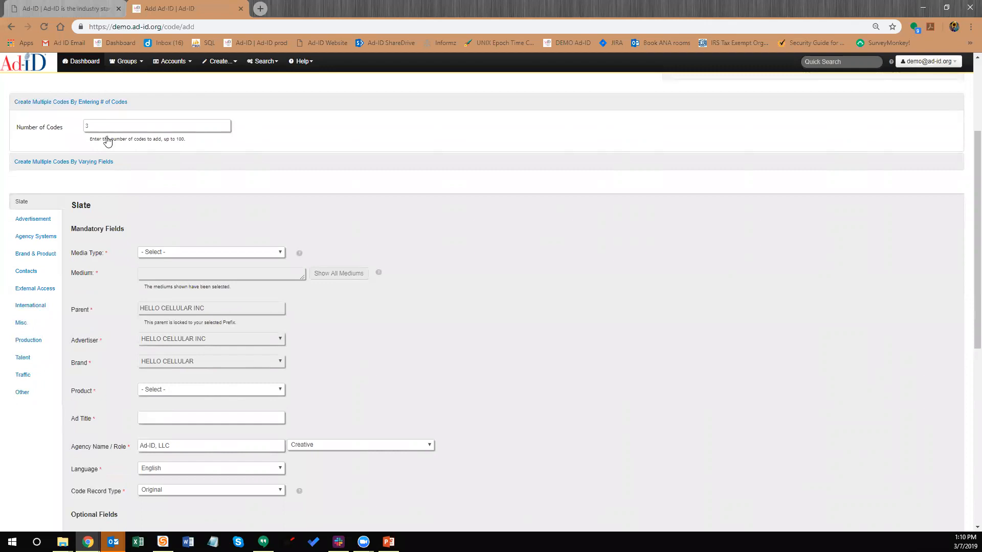
scroll(115, 141, down, 2)
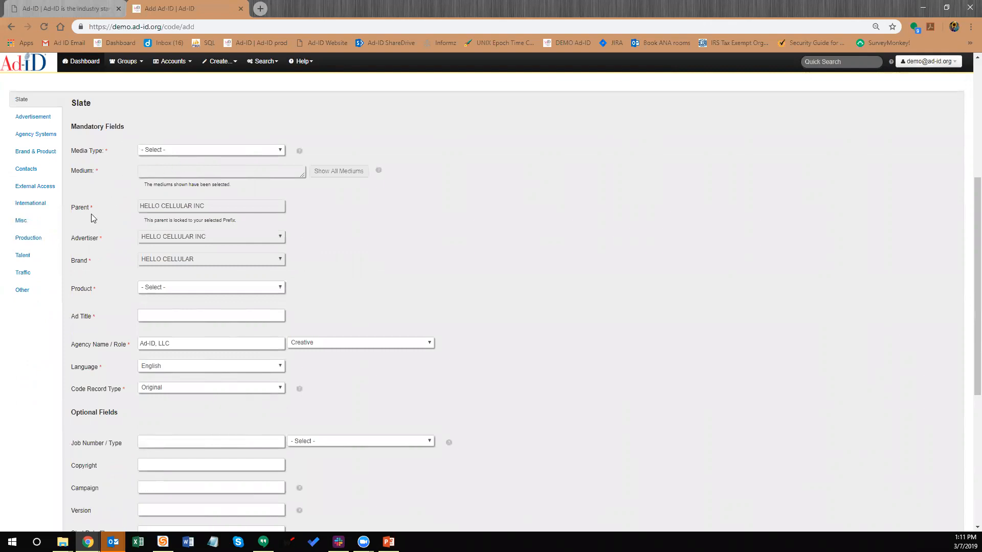
scroll(92, 217, down, 5)
scroll(51, 153, up, 7)
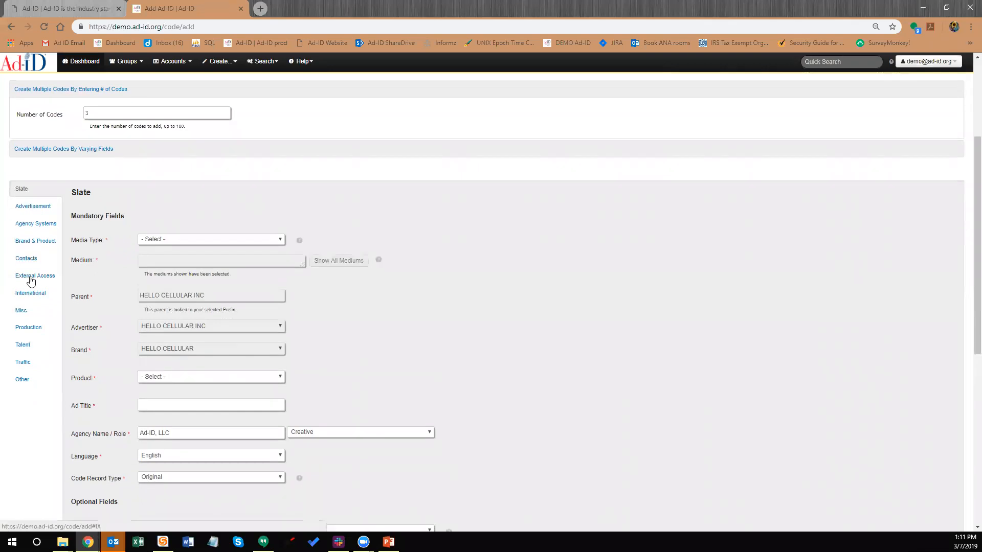
click(32, 279)
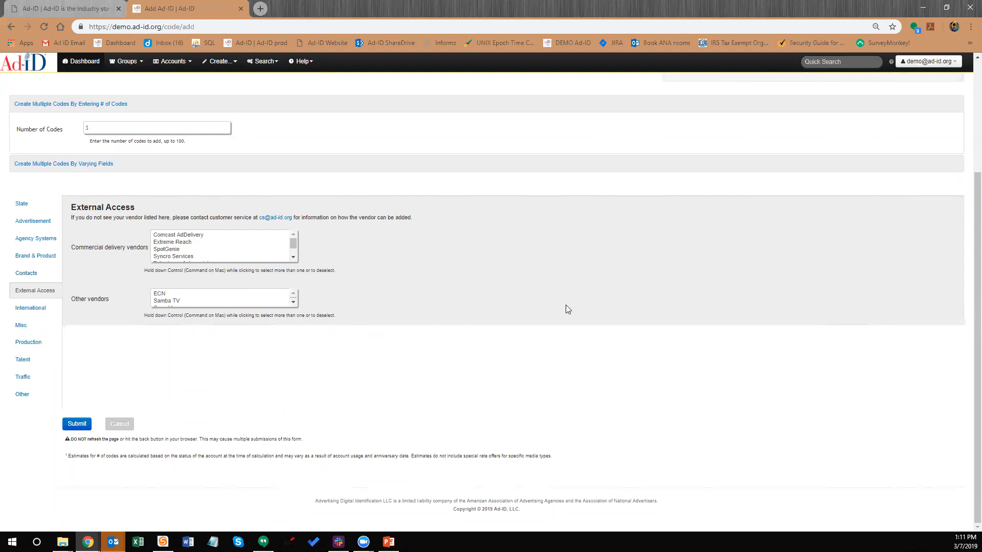
click(293, 258)
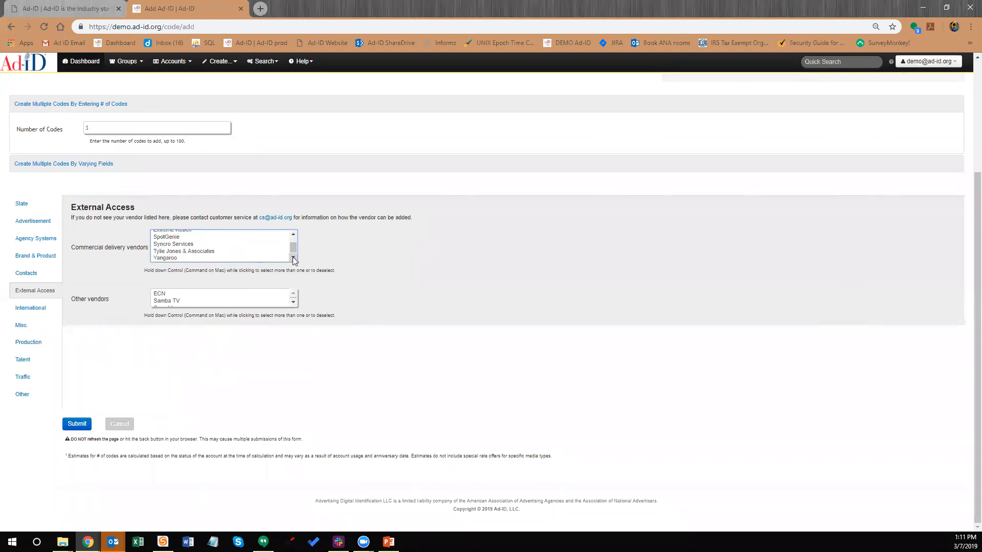
drag(293, 248, 298, 227)
click(20, 203)
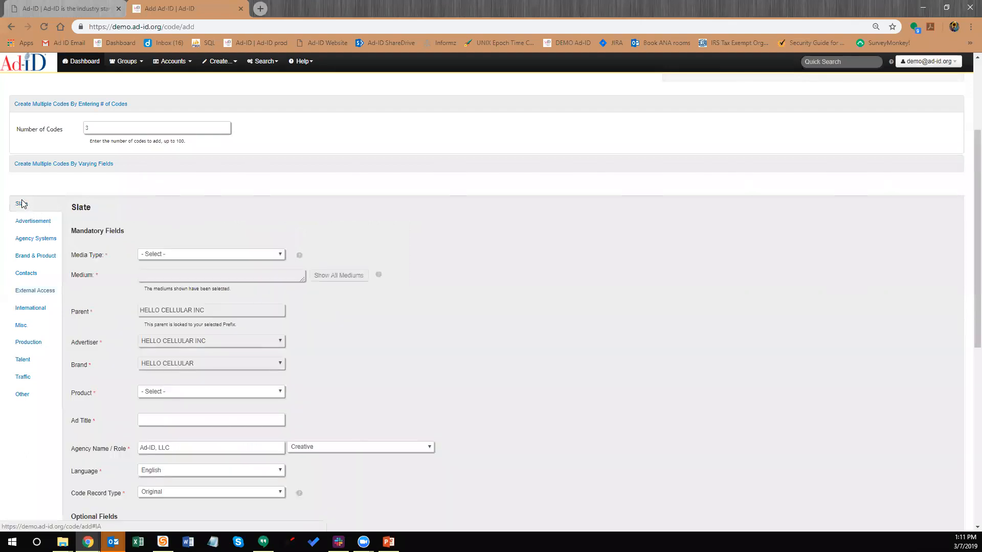
Set Media Type to Audio with Medium Radio - ALL, and Product to Other
click(171, 255)
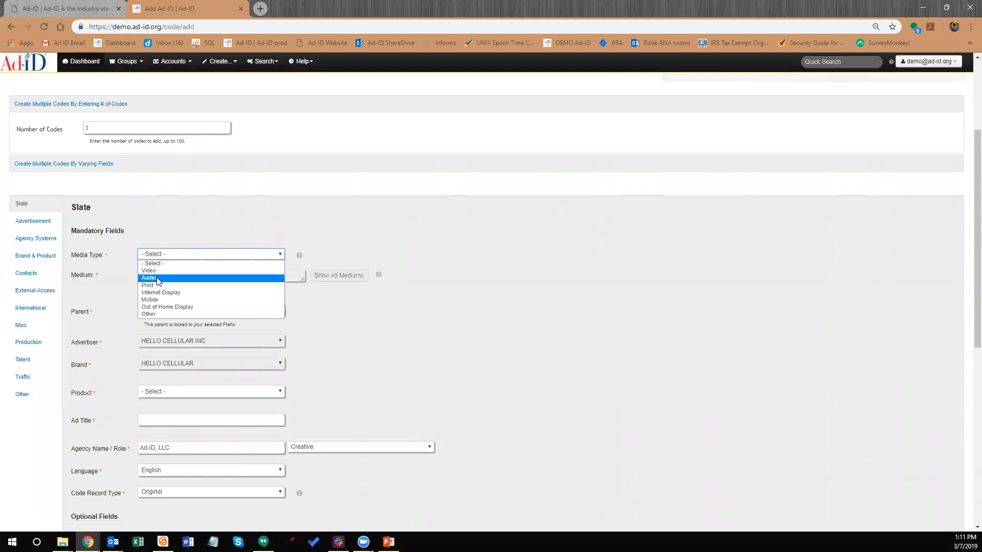
click(156, 279)
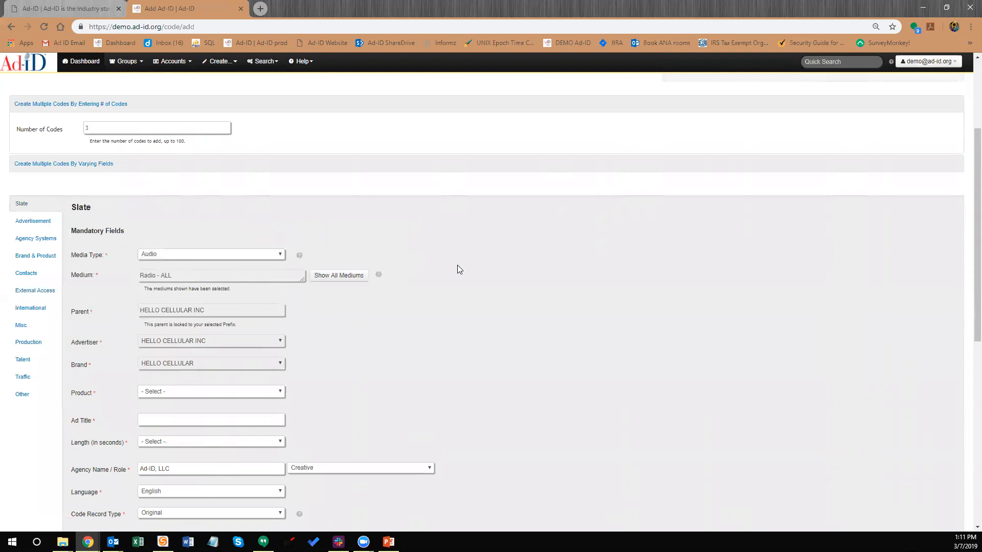
click(354, 277)
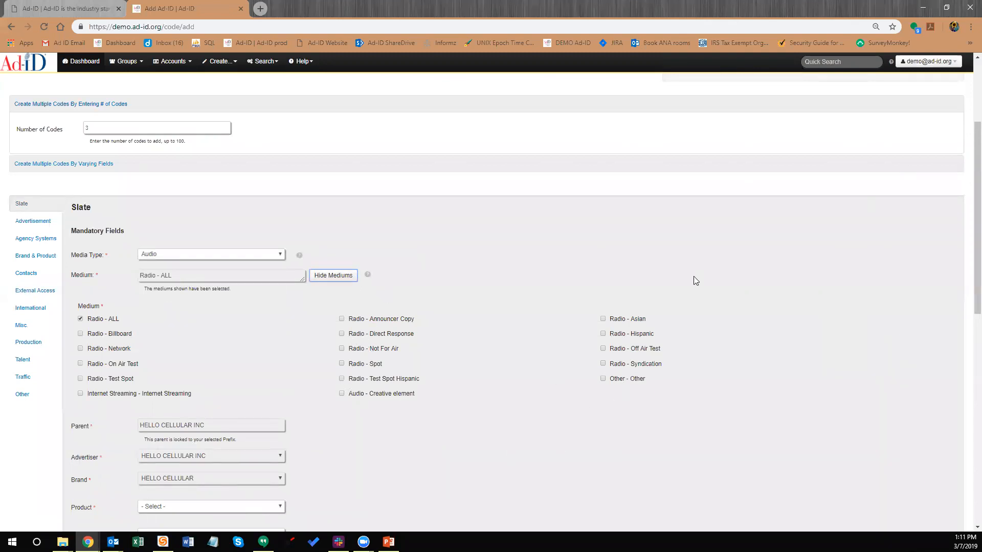
click(346, 275)
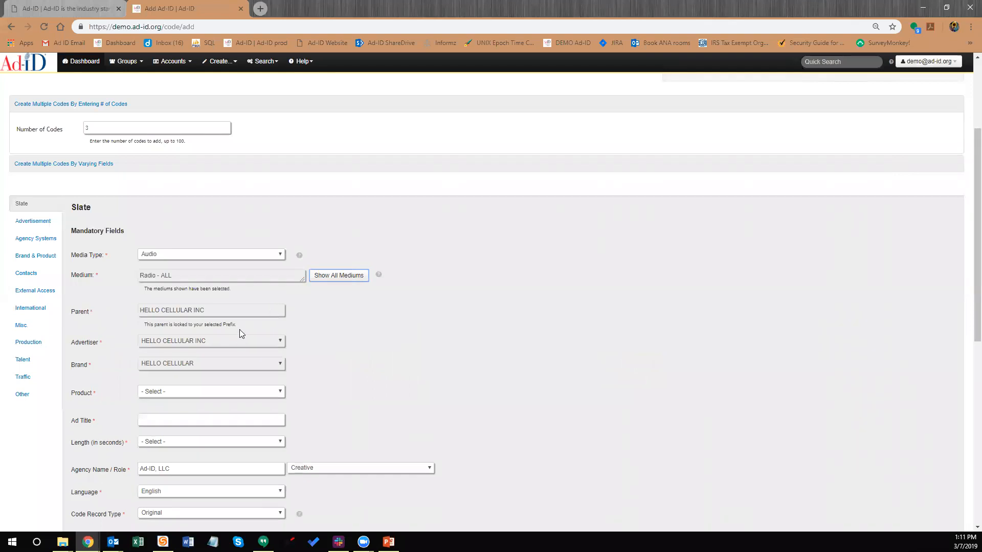
scroll(230, 338, down, 1)
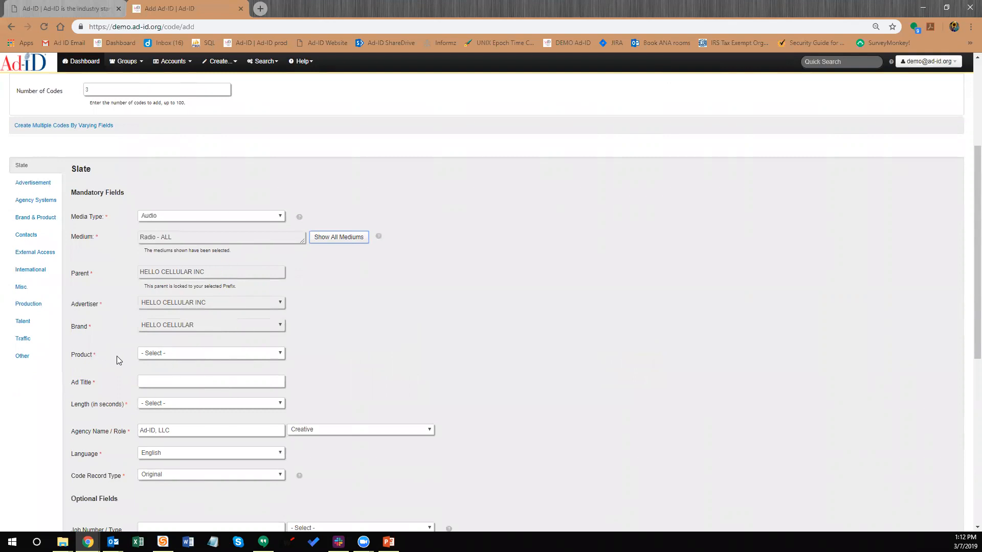
click(162, 356)
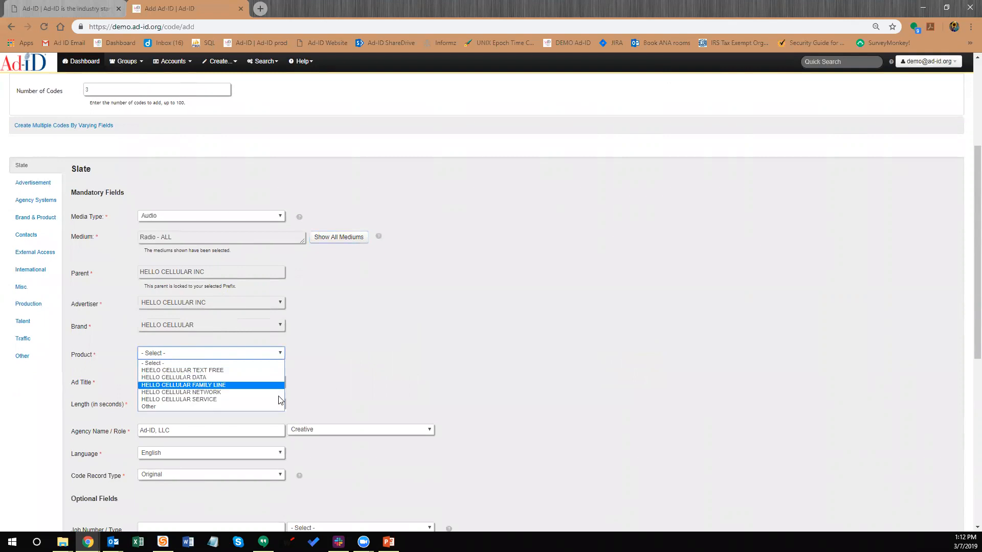
click(164, 406)
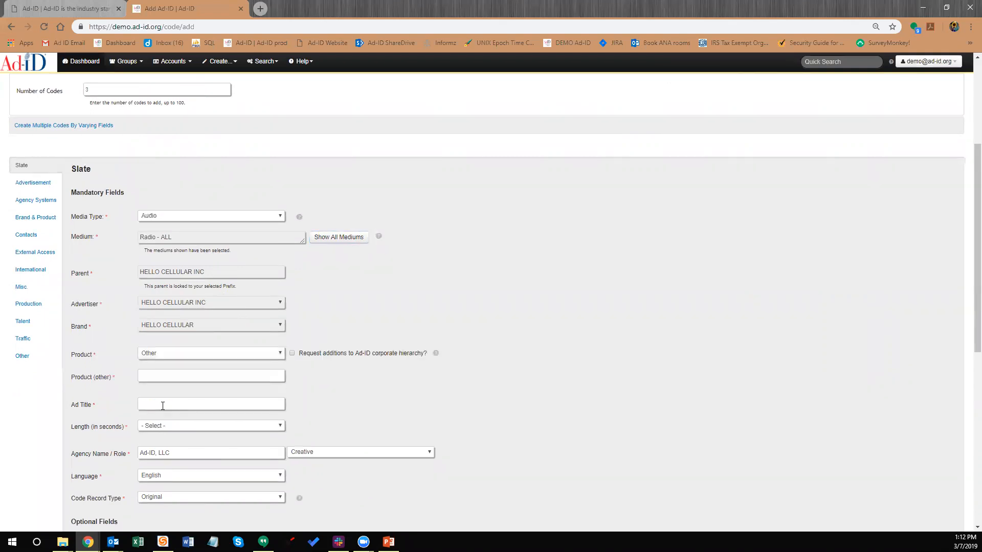
Try a custom Other product with the hierarchy option, then choose HELLO CELLULAR DATA instead
click(157, 376)
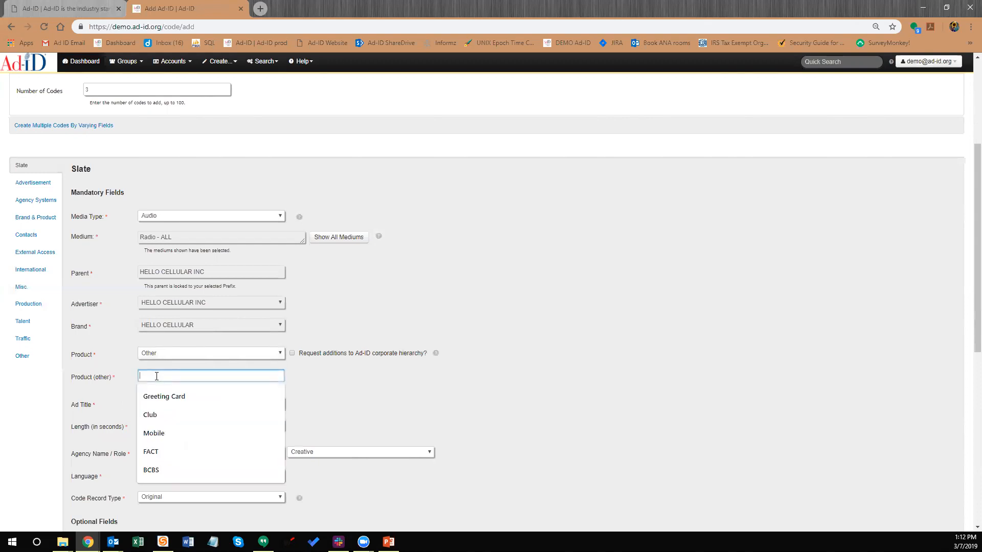
click(394, 398)
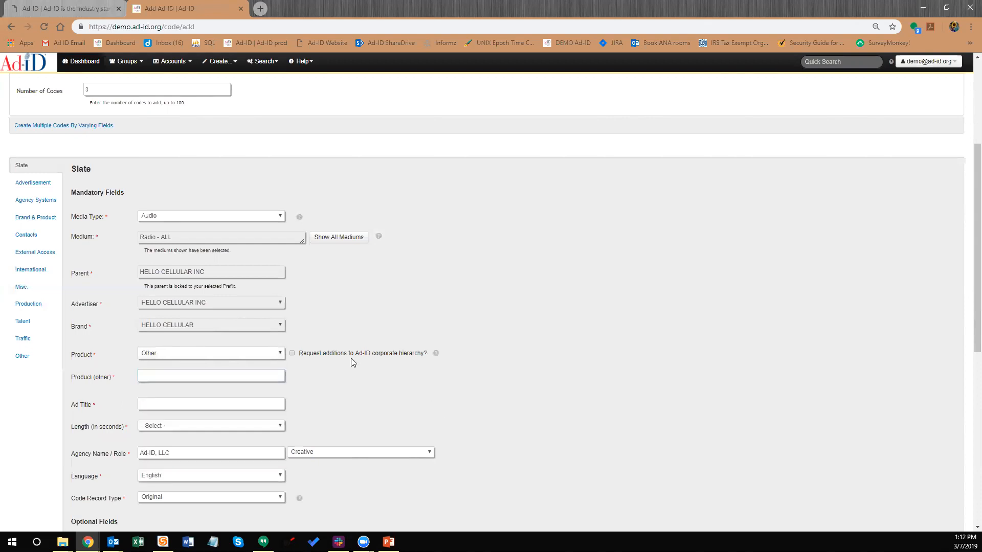
click(292, 355)
click(186, 352)
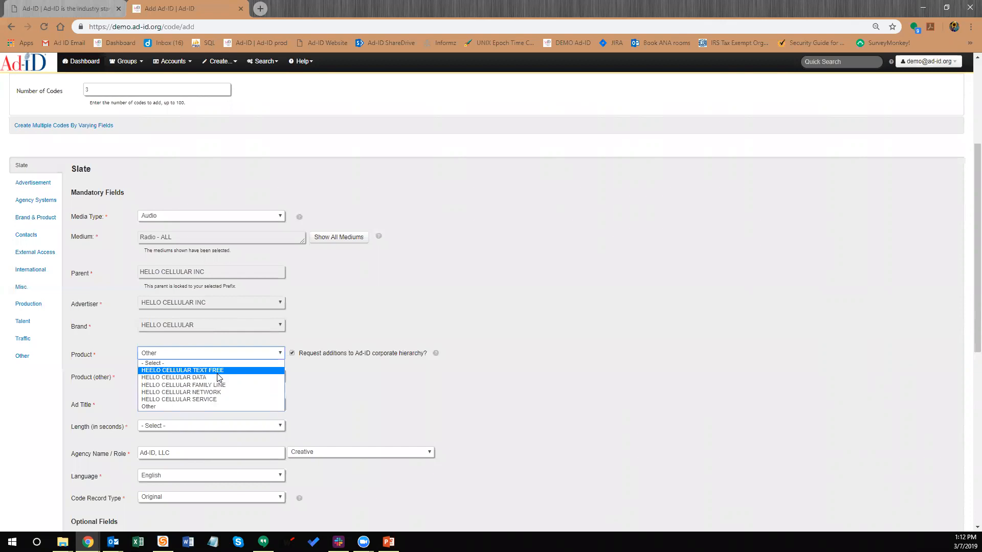
click(343, 380)
click(221, 378)
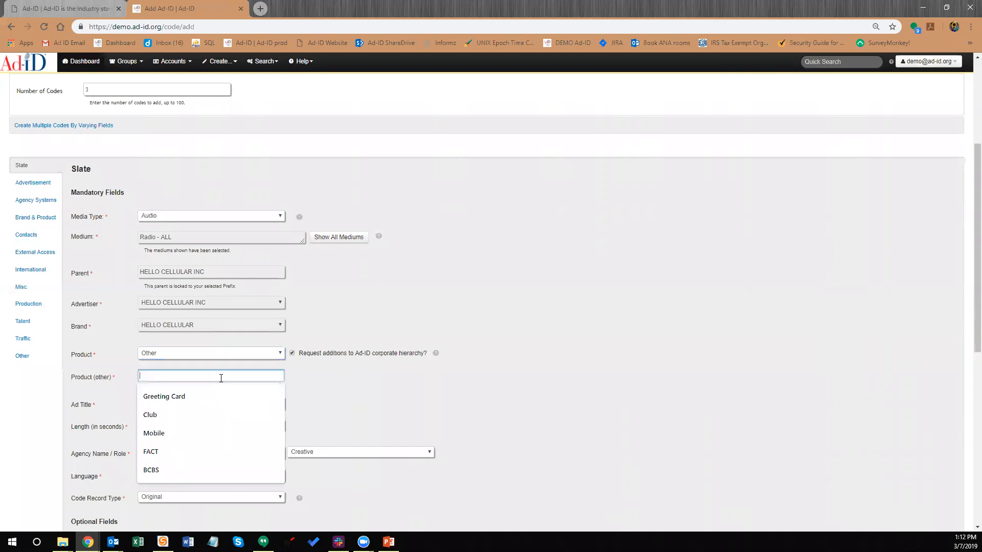
click(187, 357)
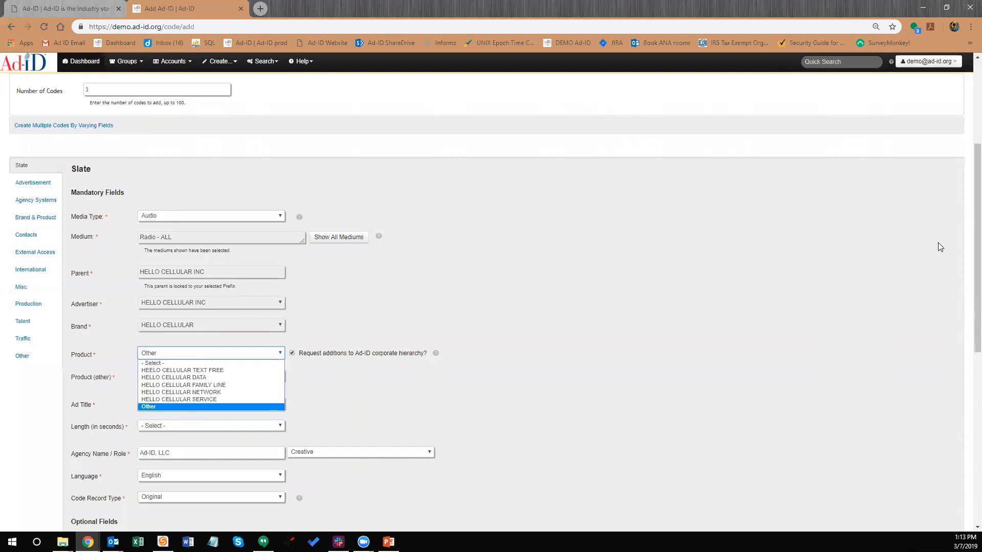
click(164, 378)
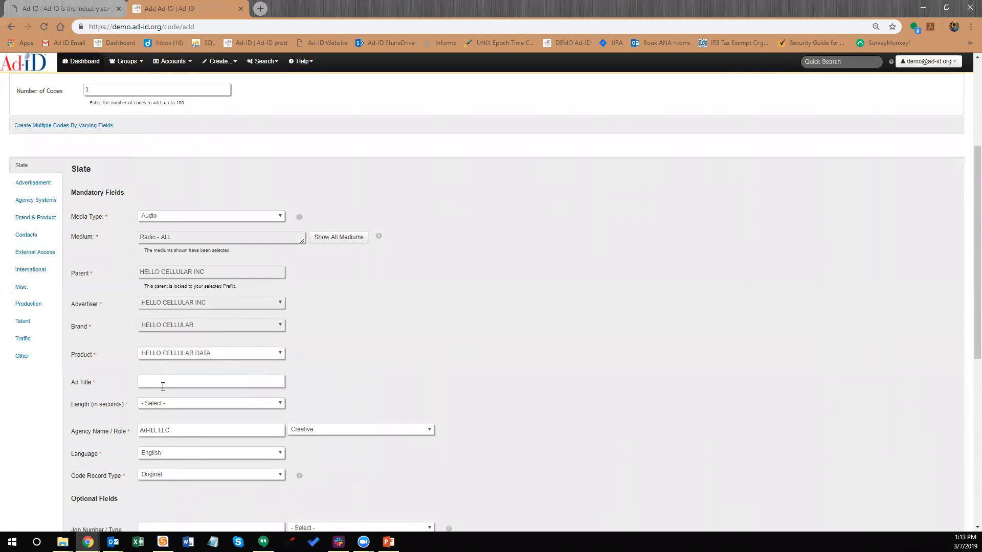
Enter 'Thank you Next' as the new code's Ad Title
click(163, 386)
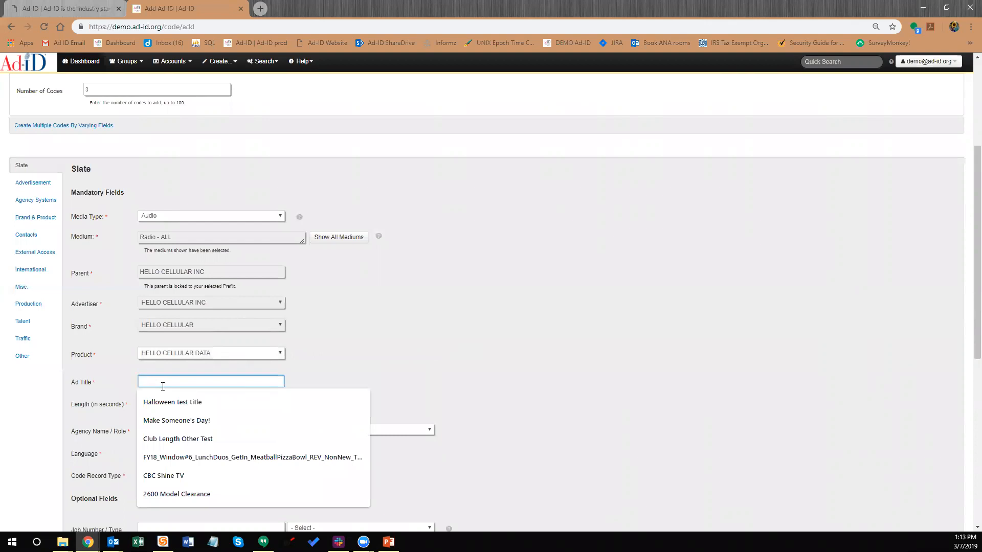
scroll(162, 386, up, 1)
click(162, 390)
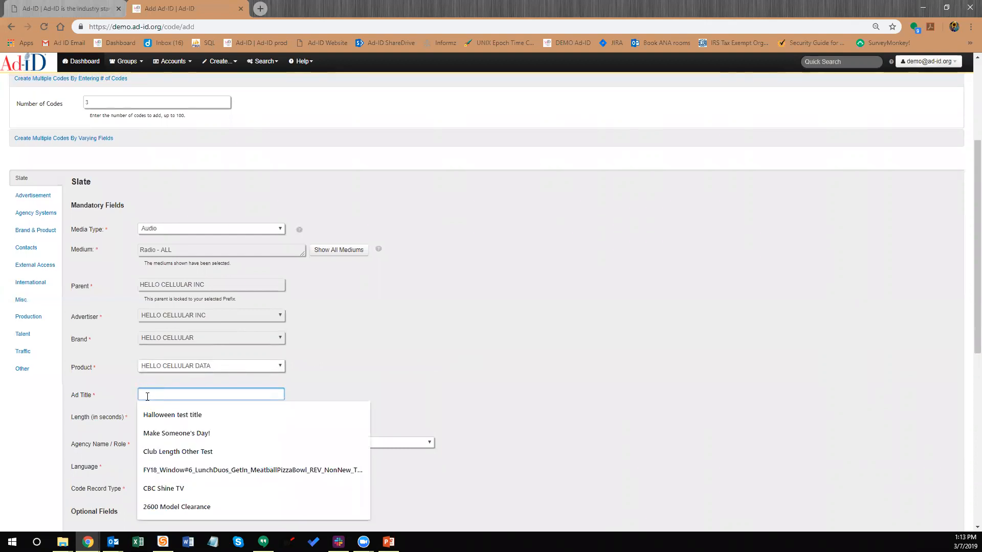
text(Trank y)
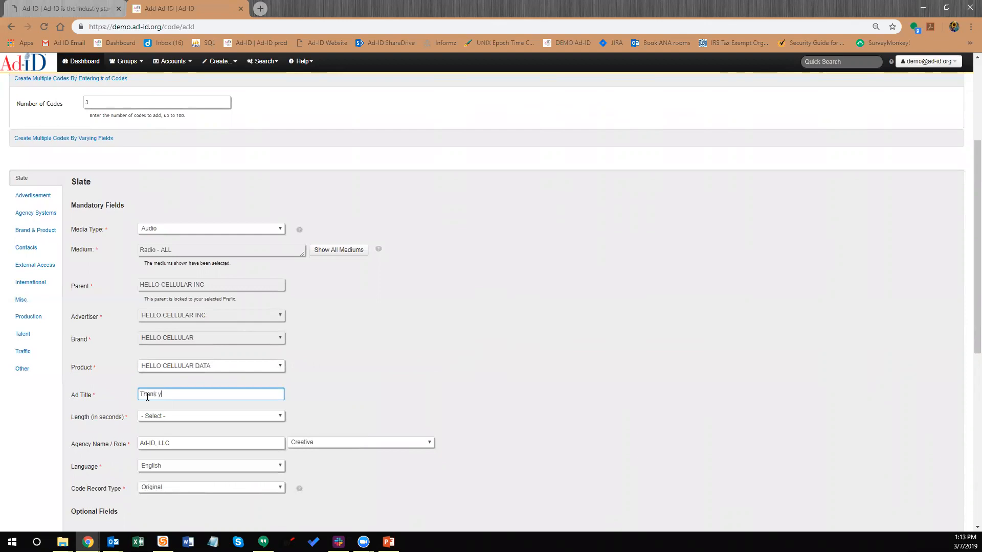
text(ou Nex)
Set the ad Length to 30 seconds
scroll(154, 399, down, 1)
click(156, 352)
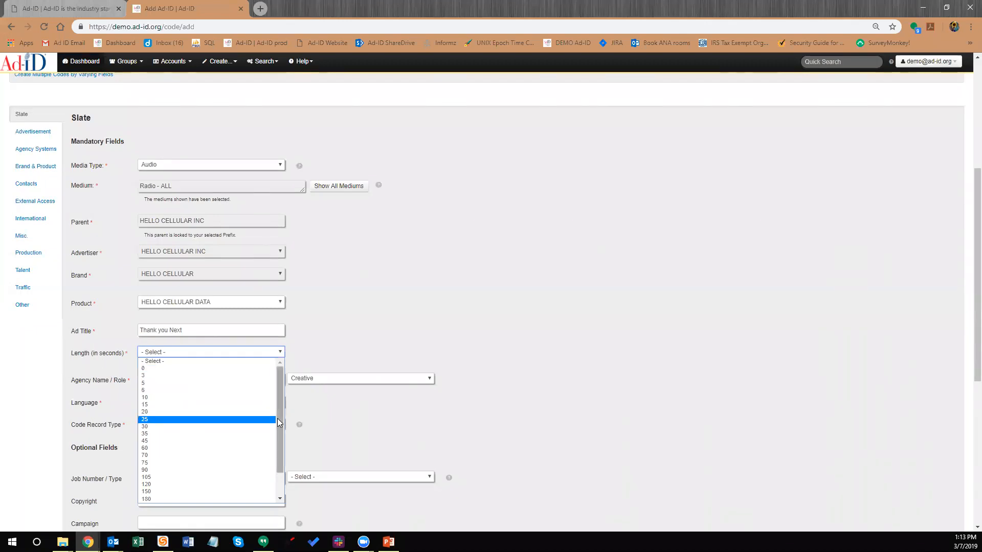
scroll(277, 419, down, 2)
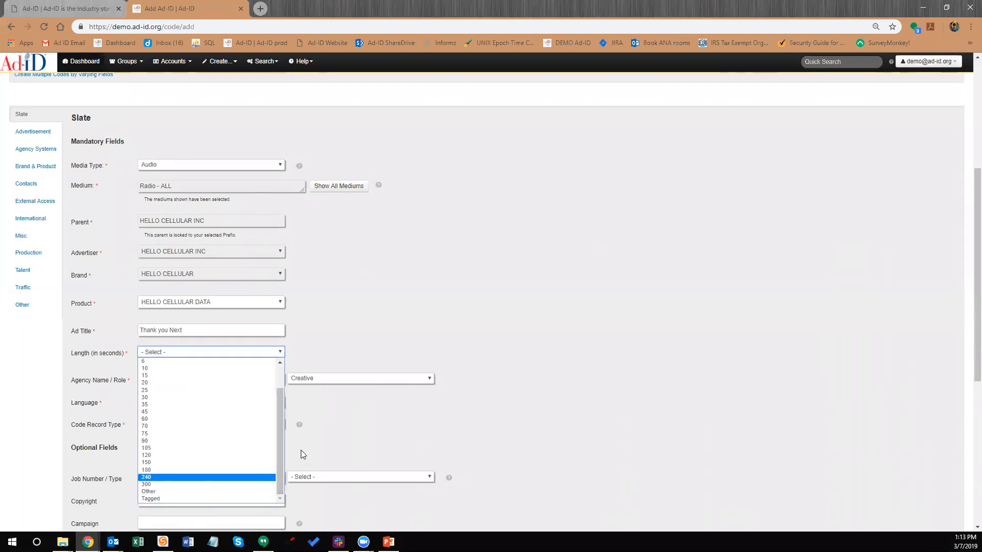
scroll(278, 442, up, 1)
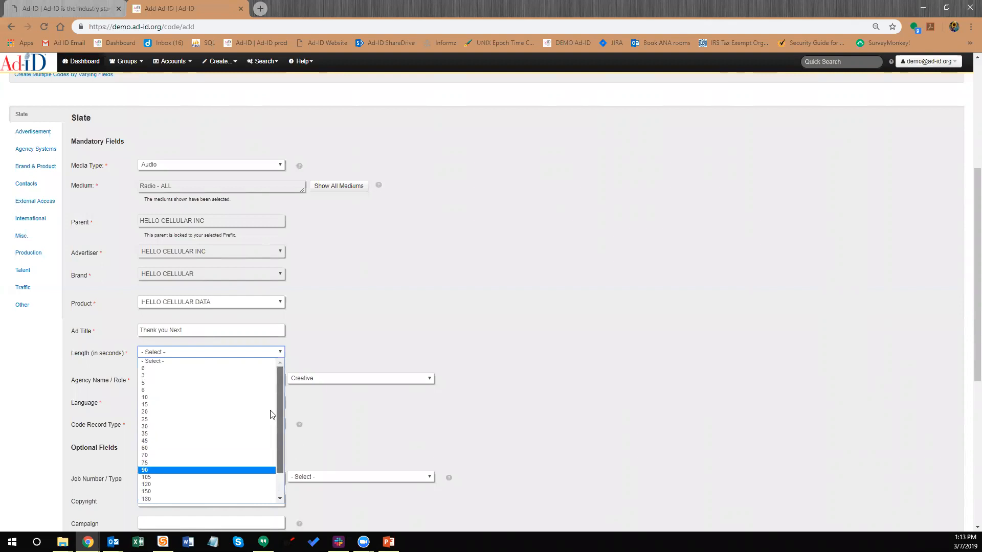
click(210, 429)
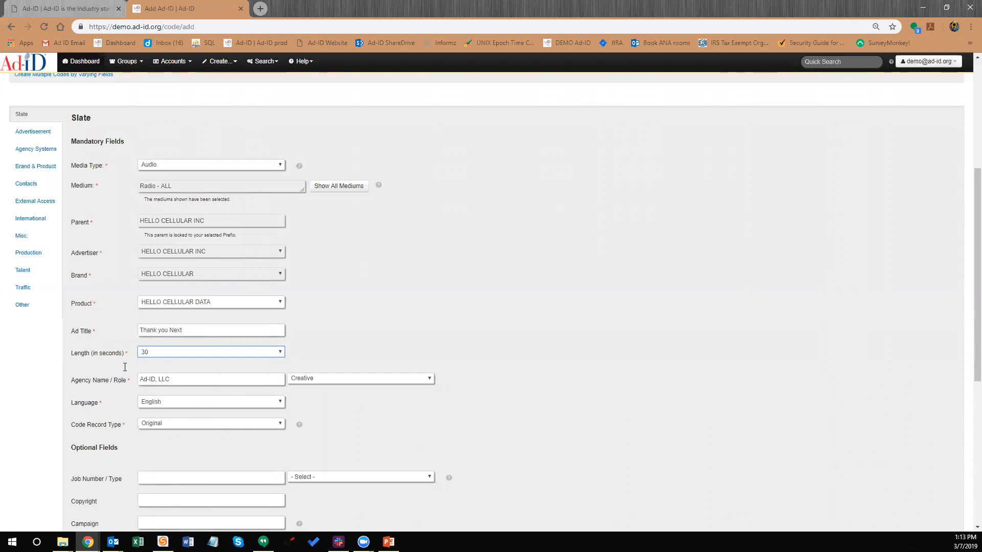
click(170, 403)
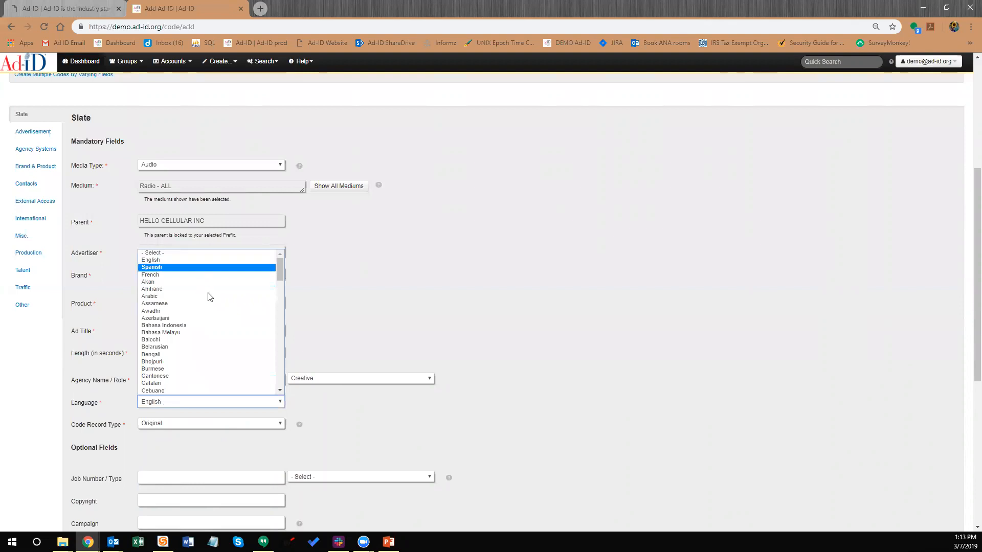
Keep the Language as English and set Code Record Type to Derivative
click(349, 312)
scroll(345, 333, down, 1)
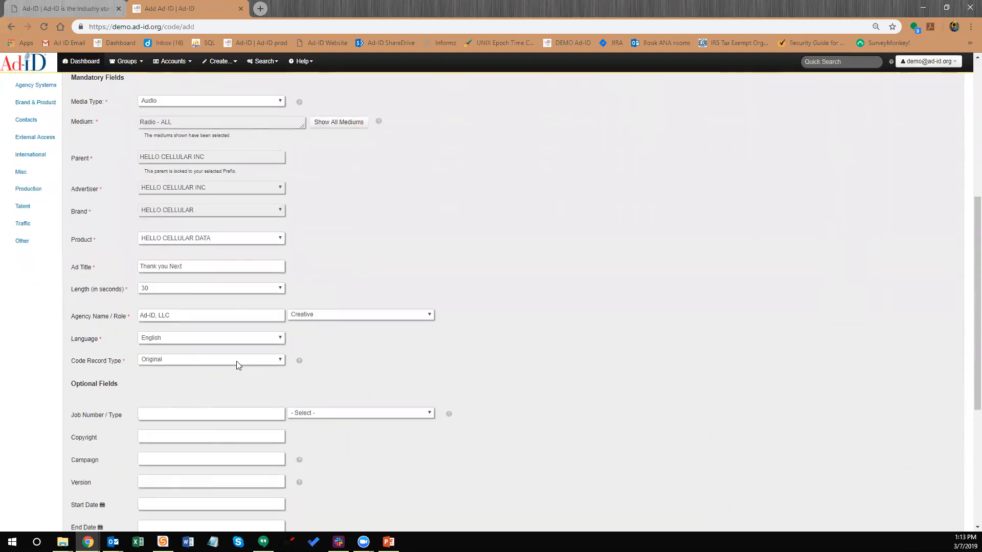
click(195, 361)
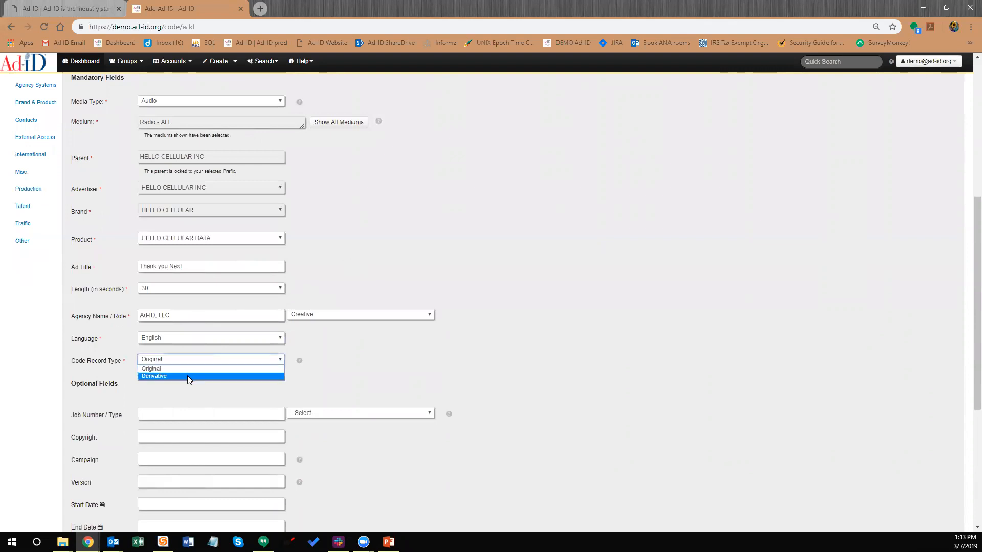
click(187, 377)
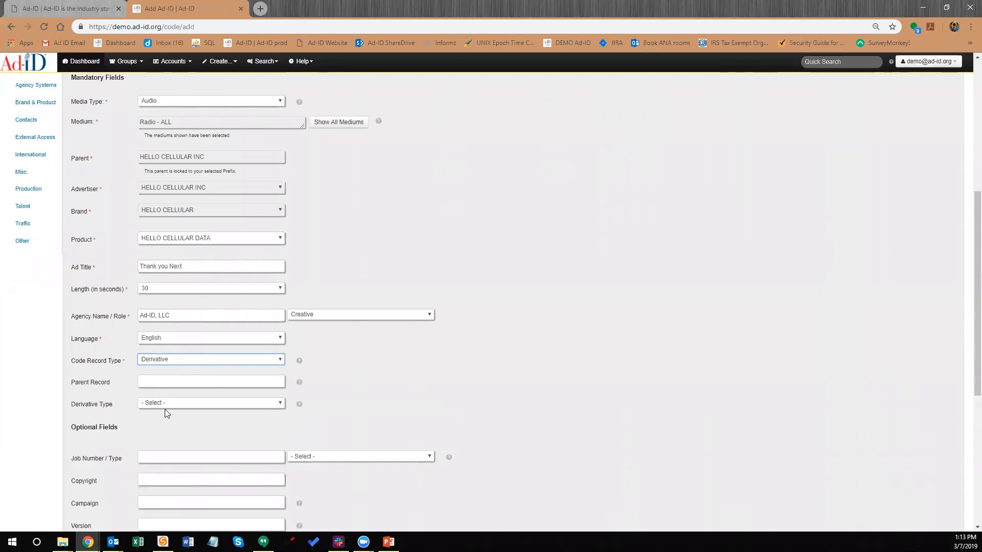
Look over the Derivative Type options without choosing one
click(176, 404)
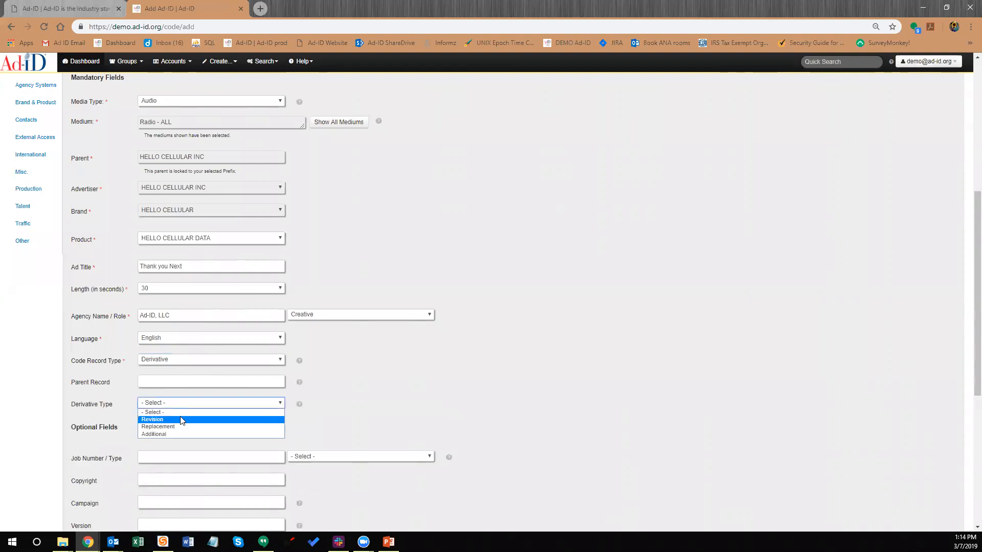
click(387, 378)
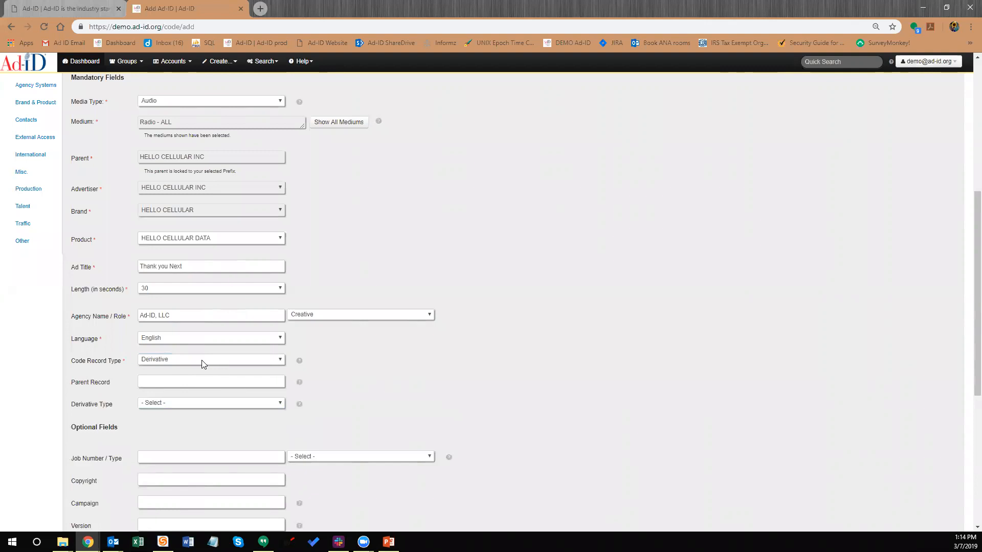
click(202, 361)
Switch Code Record Type back to Original
click(190, 369)
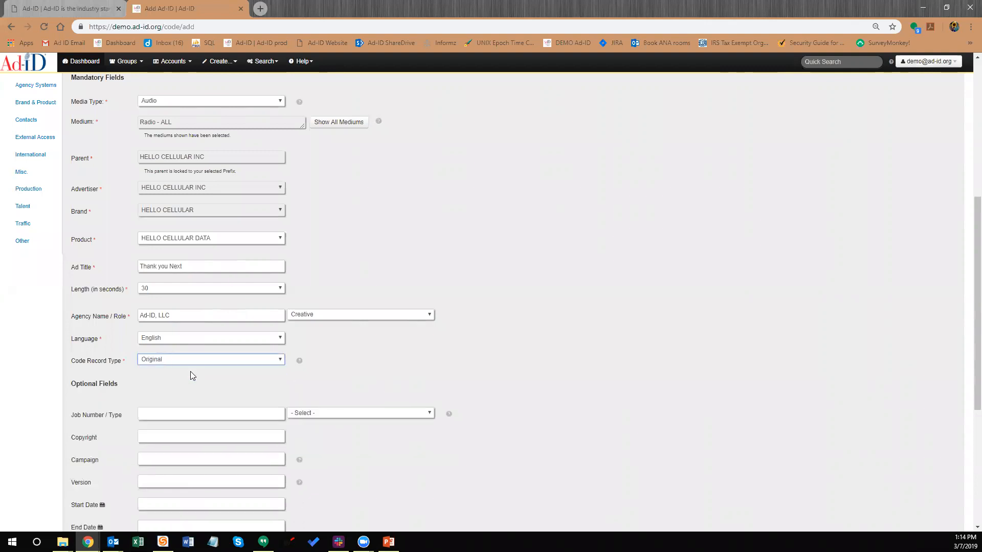
scroll(102, 286, up, 2)
scroll(100, 256, up, 3)
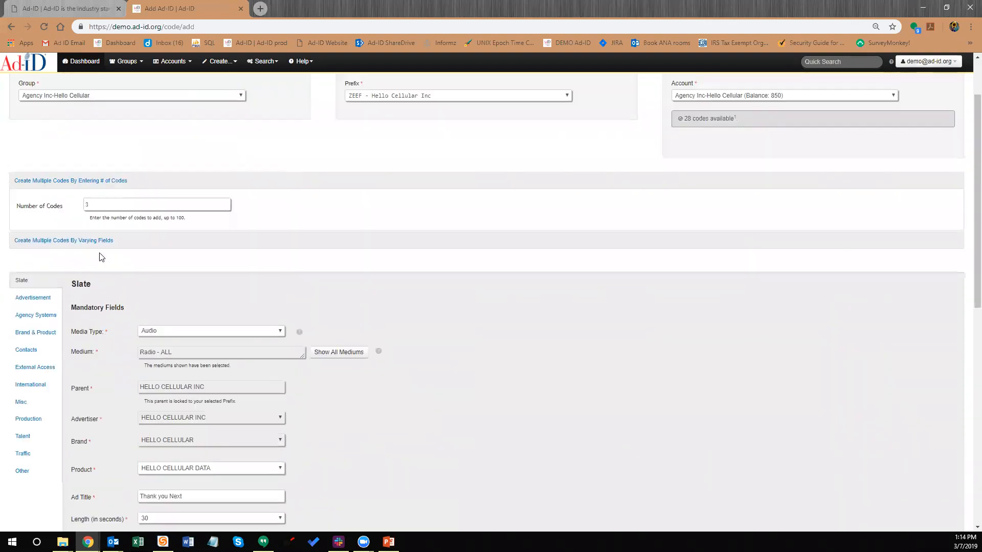
scroll(156, 435, down, 3)
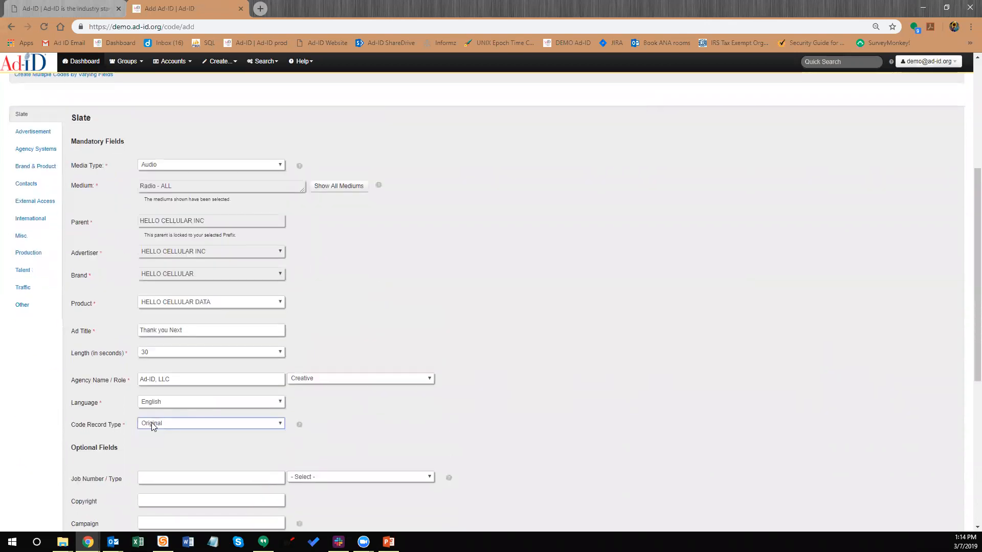
scroll(156, 435, down, 1)
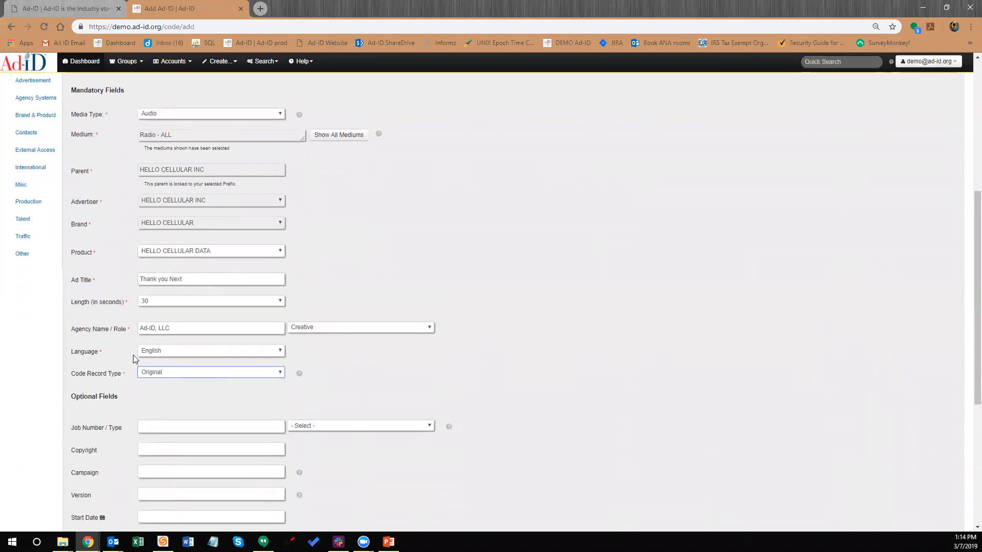
scroll(98, 333, down, 5)
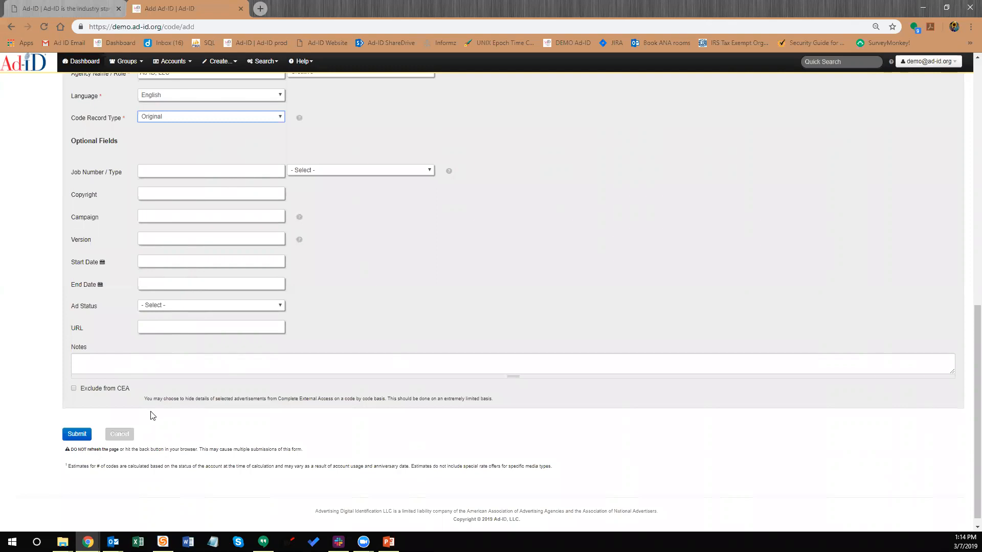
Submit the completed new code form
scroll(158, 414, up, 5)
scroll(159, 389, down, 2)
scroll(73, 314, down, 3)
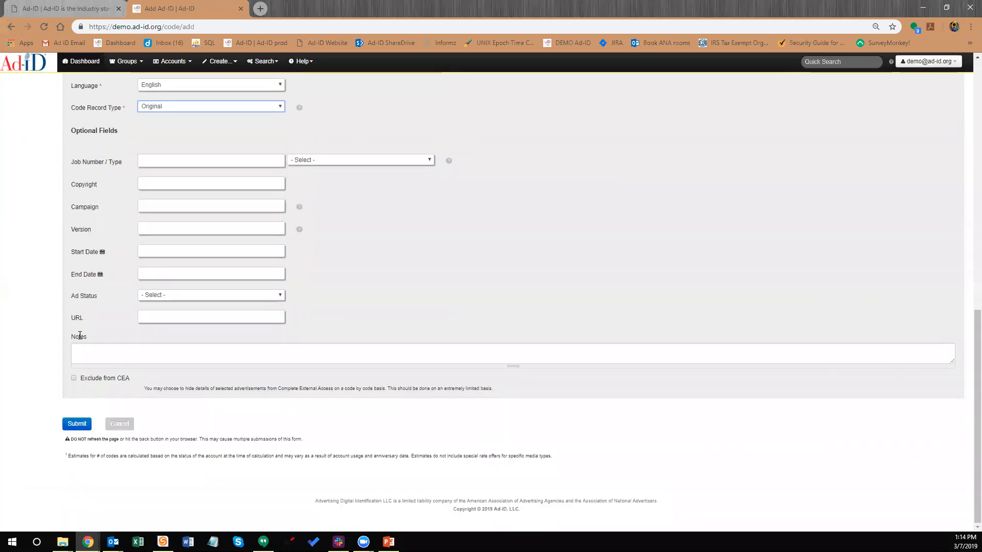
click(78, 425)
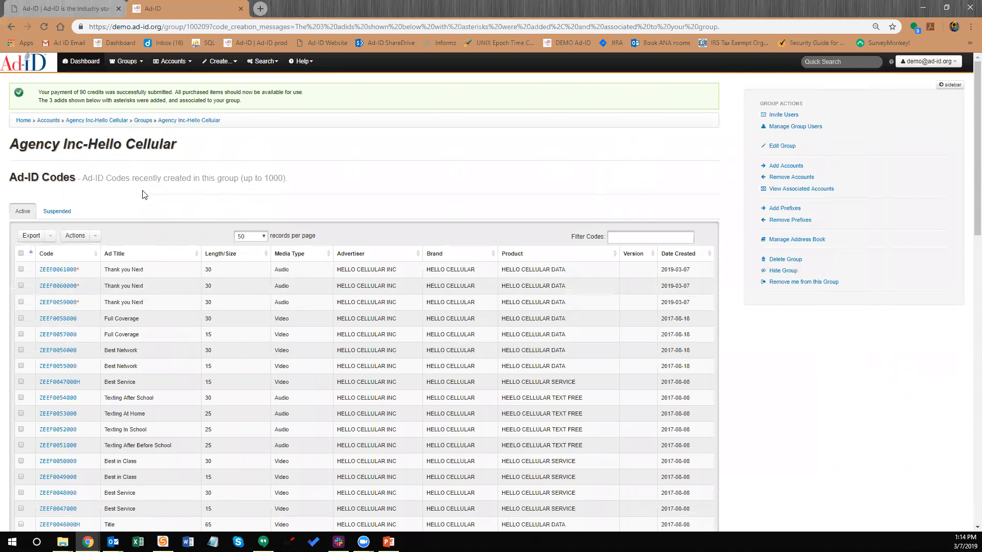
Review the three new Thank you Next codes and tick ZEEF0061000
scroll(149, 153, down, 1)
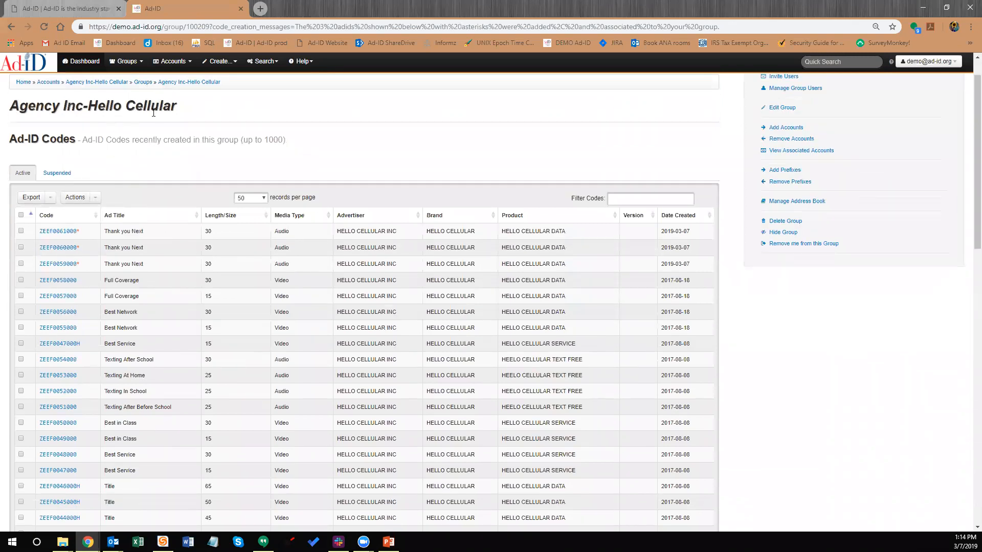
scroll(125, 134, up, 1)
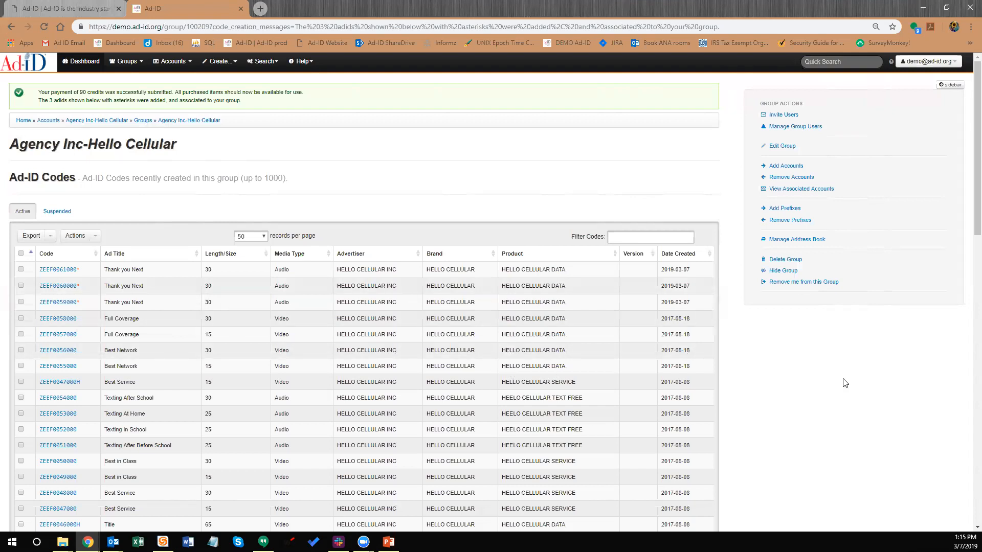
click(21, 269)
Tick ZEEF0060000 and ZEEF0059000 too and open all three codes for bulk editing
click(21, 285)
click(21, 302)
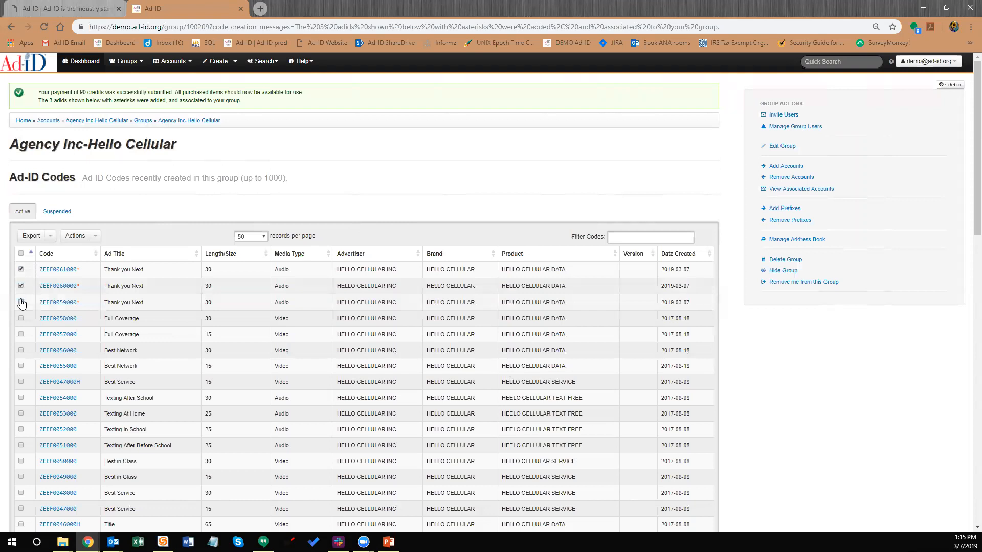
click(95, 239)
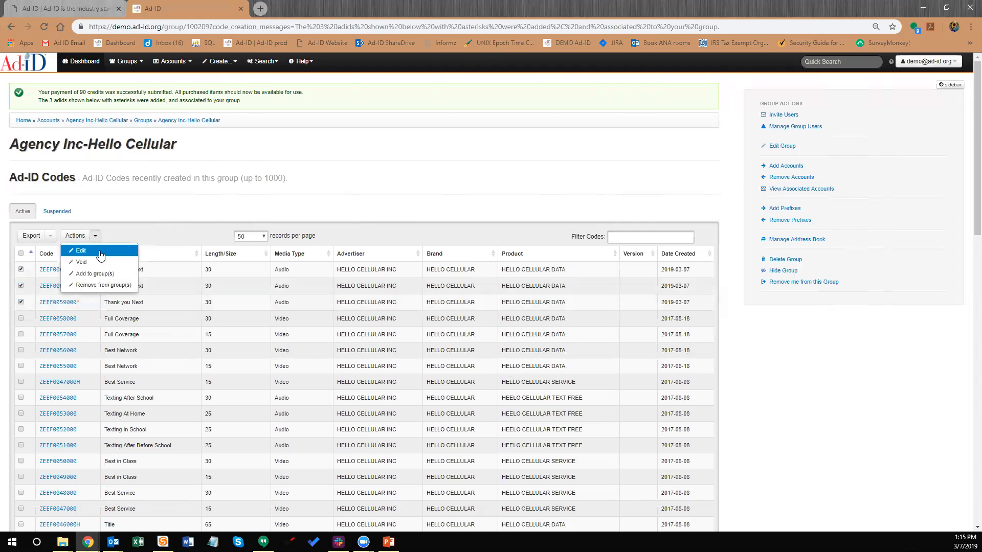
click(97, 254)
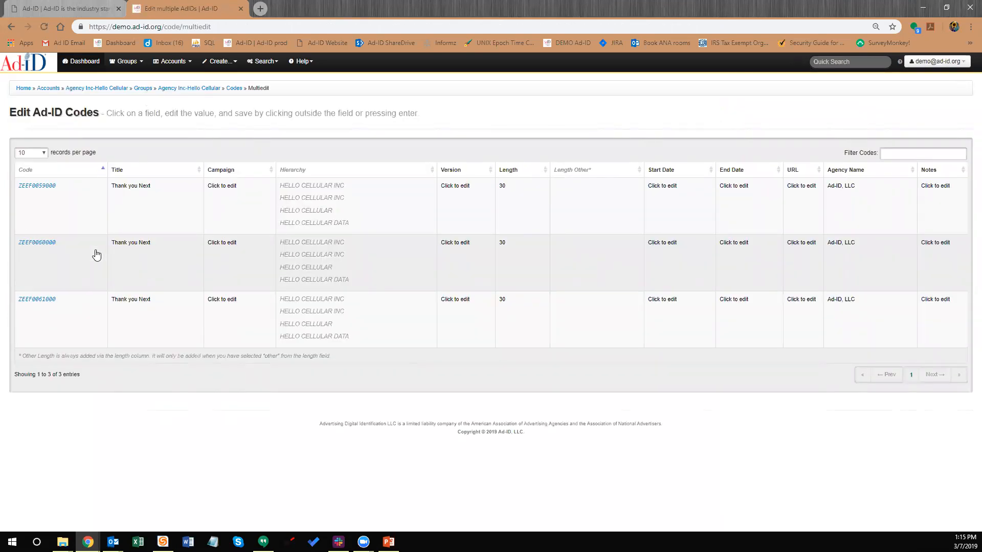
Retitle the codes 'Thank you Next 1', 'Thank you Next 2' and 'Thank you Next 3'
click(158, 188)
text(1)
click(163, 243)
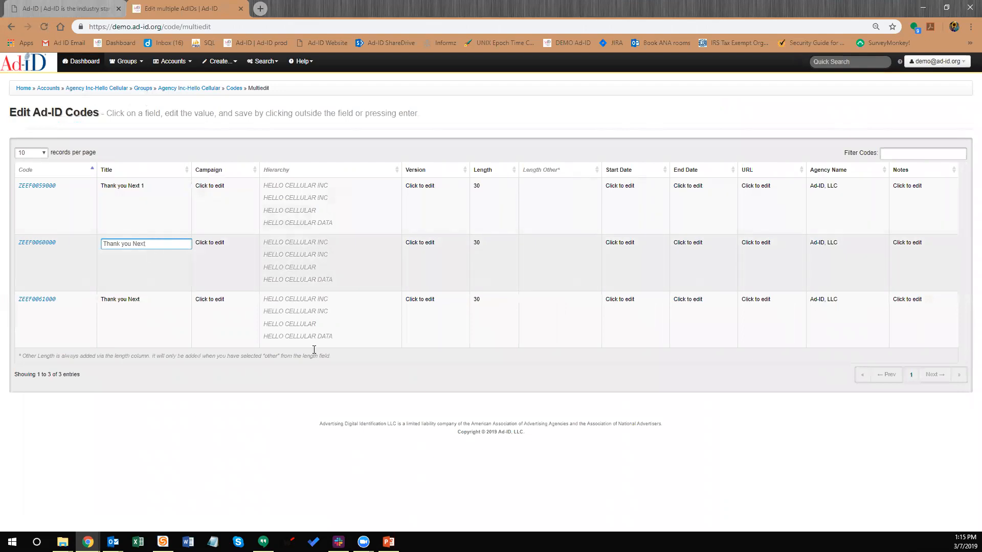
text(2)
click(342, 335)
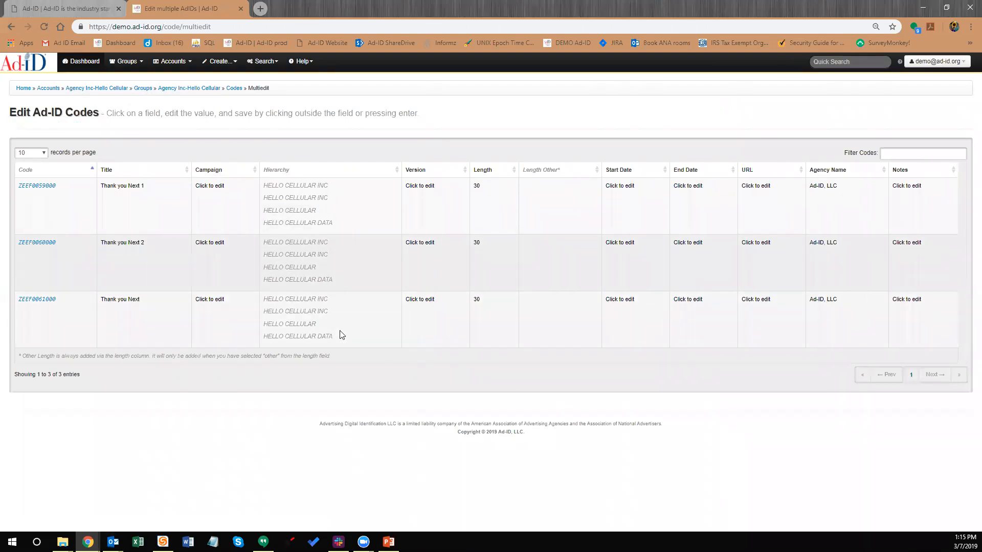
click(147, 301)
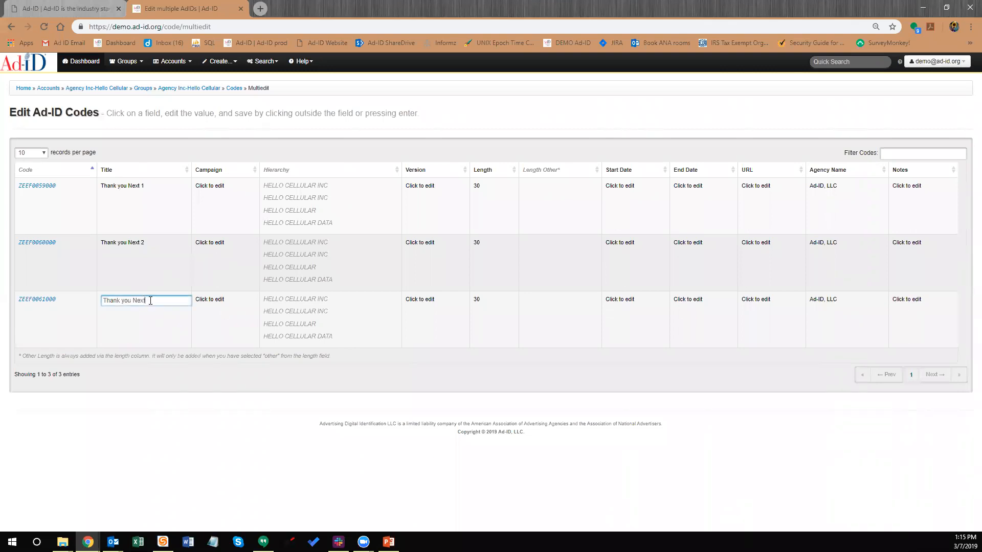
text(3)
key(Return)
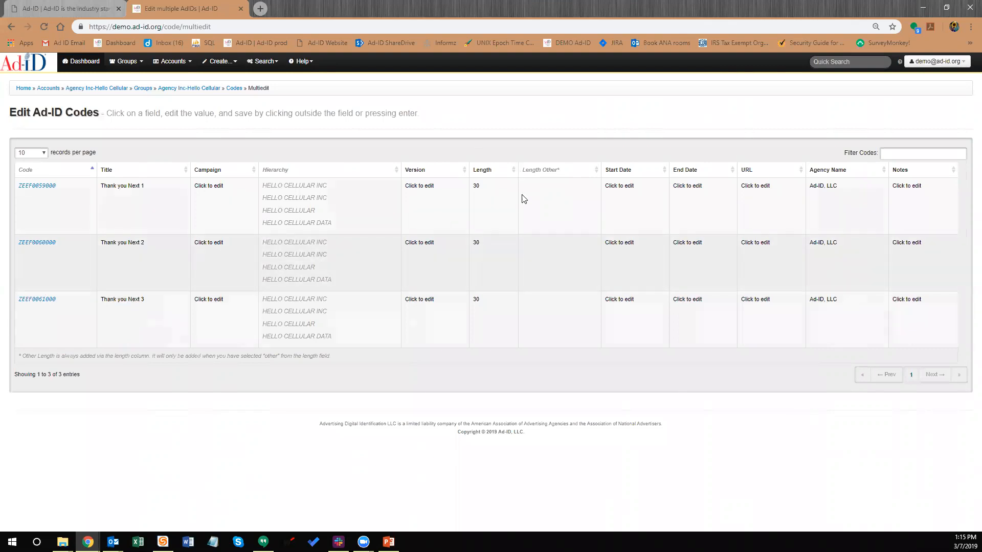
Change the second code's length to 15 seconds and the third's to 60 seconds
click(478, 243)
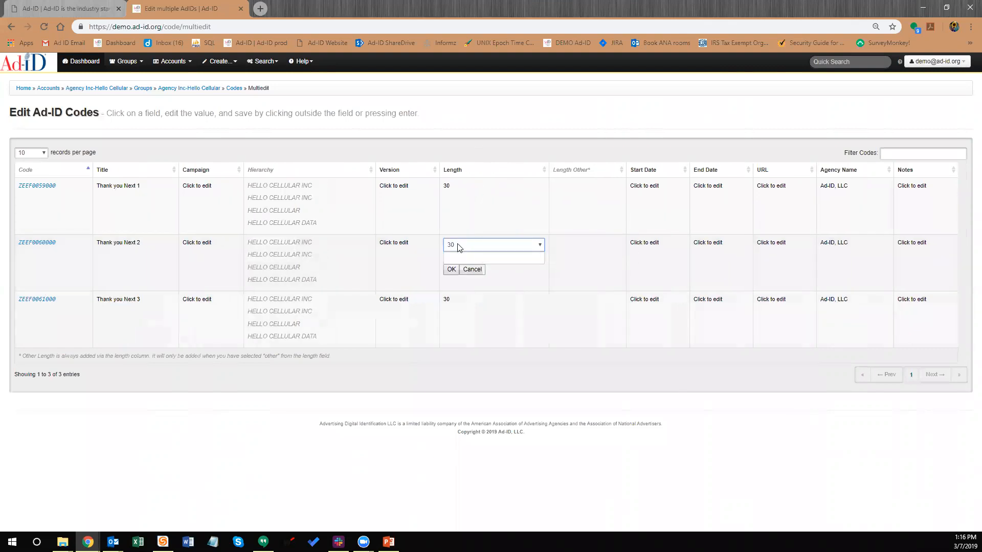
click(502, 244)
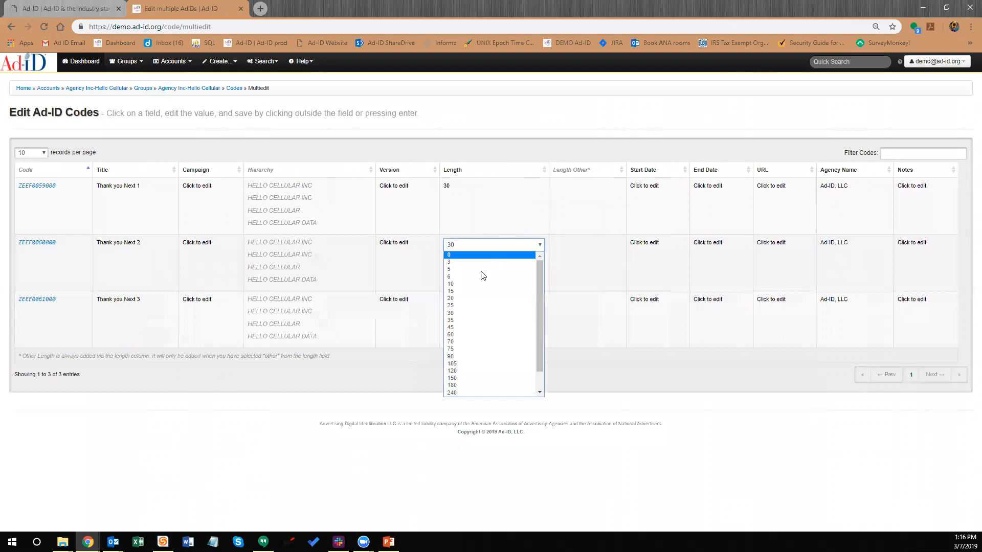
click(463, 291)
click(451, 271)
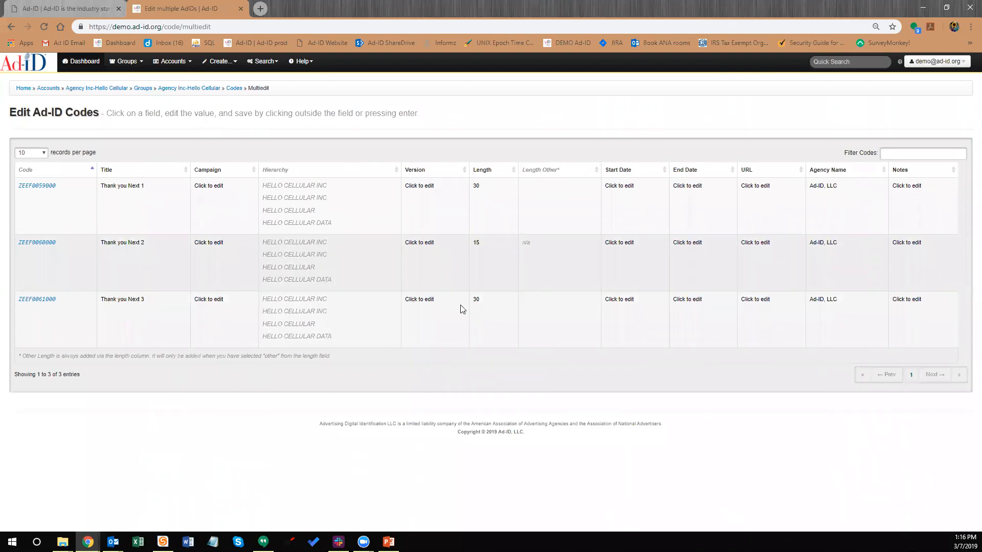
click(487, 306)
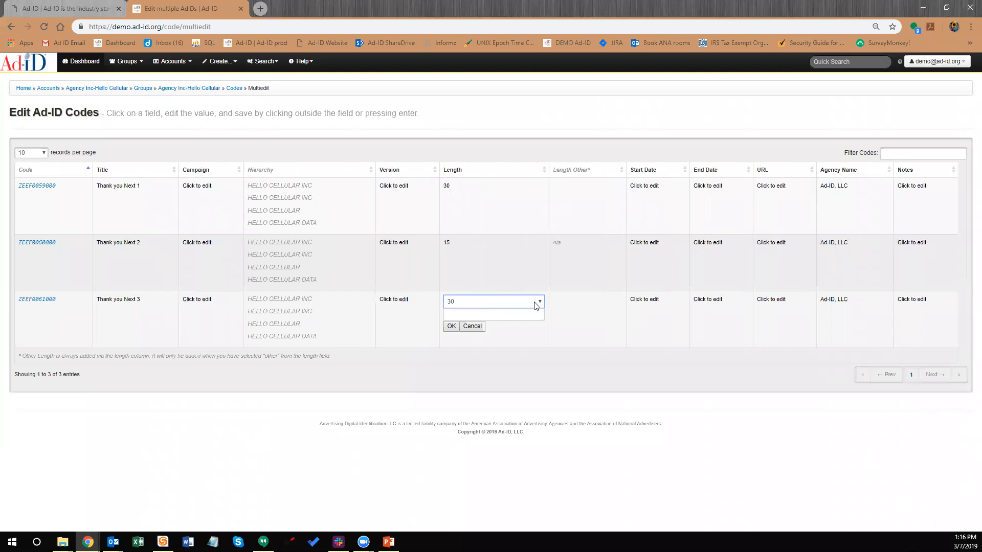
click(537, 303)
click(482, 391)
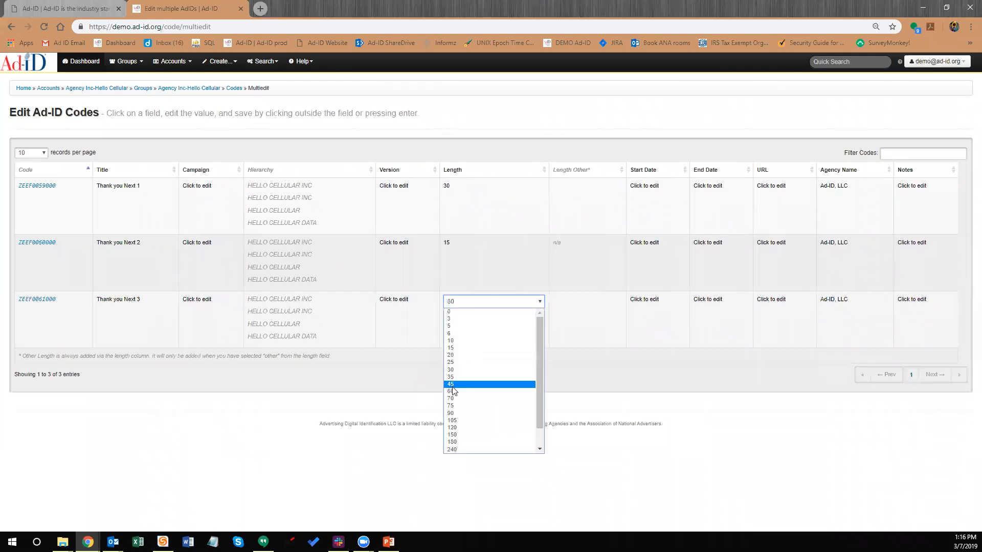
click(452, 392)
click(451, 327)
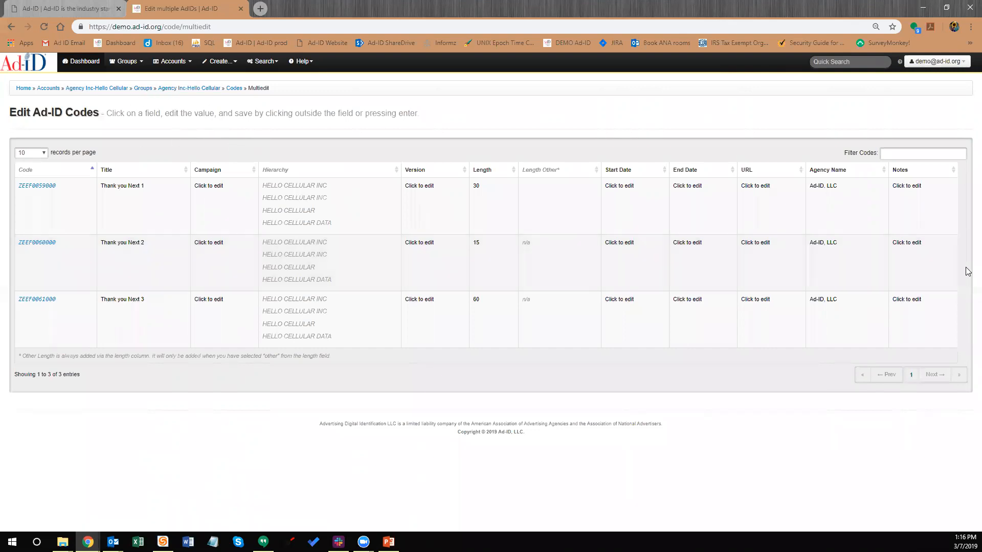
click(123, 64)
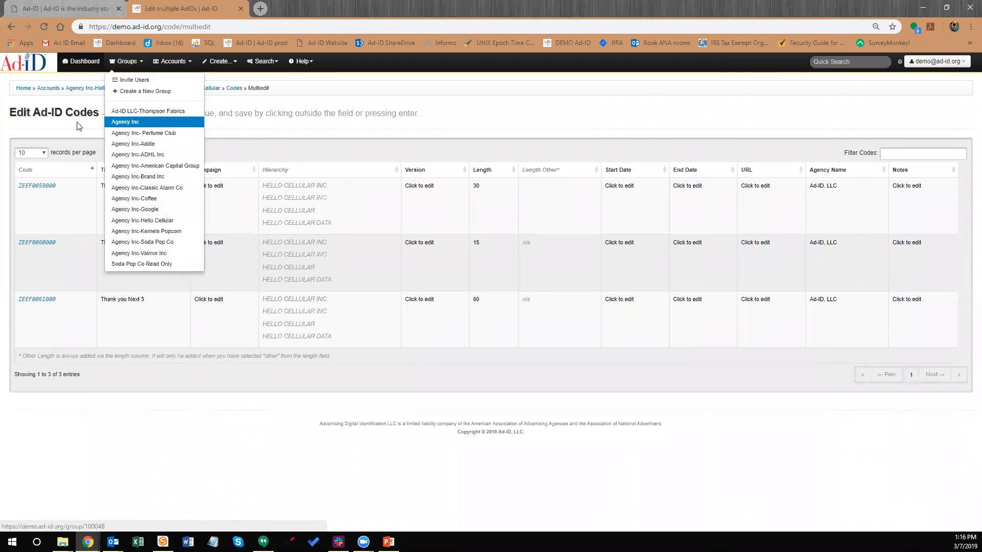
Go to the Agency Inc-Hello Cellular group page and open code ZEEF0061000
click(60, 131)
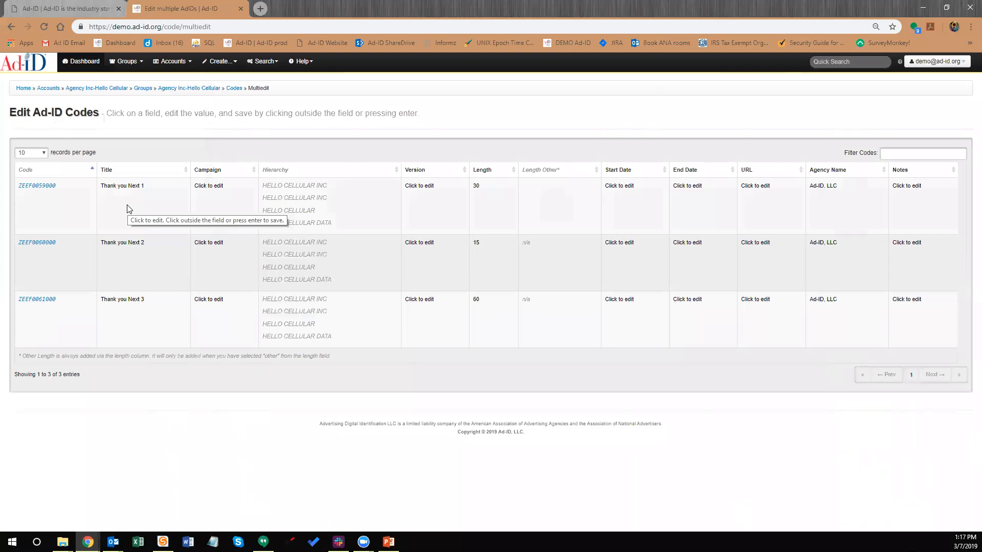
click(127, 62)
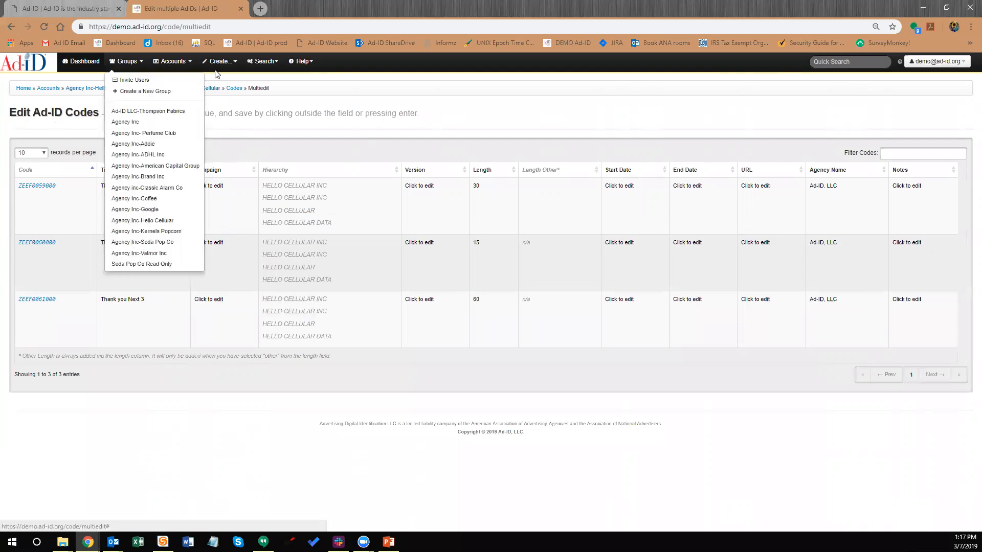
click(159, 220)
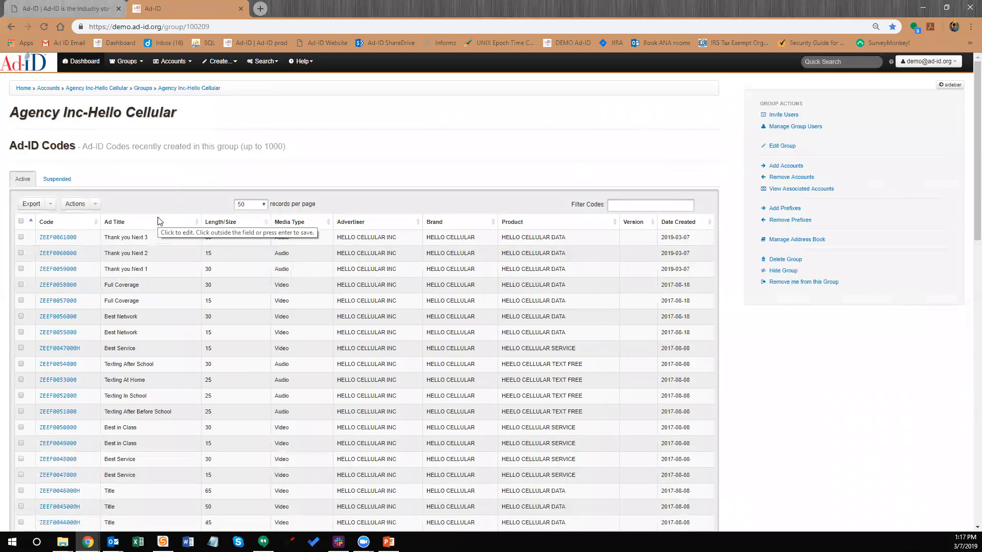
click(62, 240)
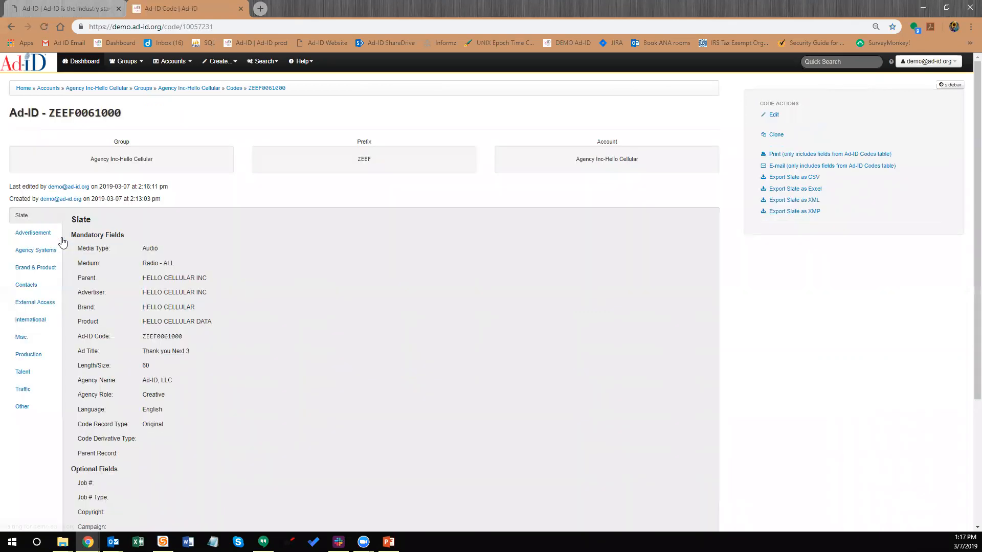
Open the edit form for ZEEF0061000 and look through its slate fields
click(773, 118)
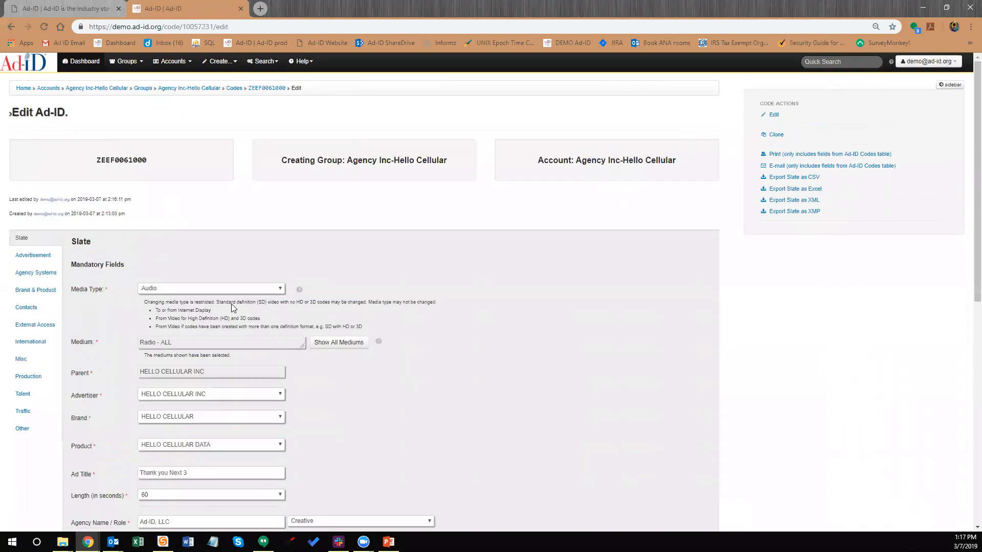
scroll(204, 256, down, 2)
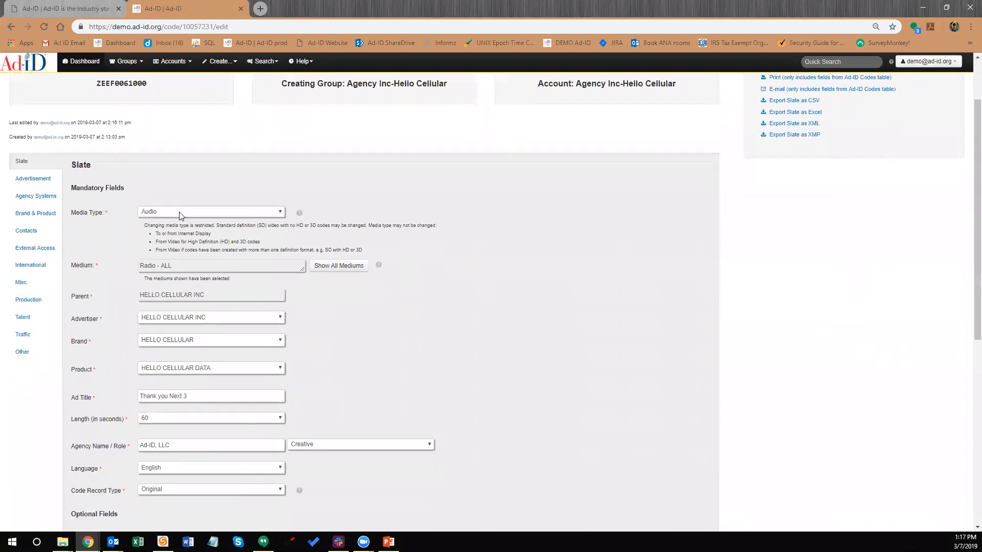
scroll(201, 262, down, 4)
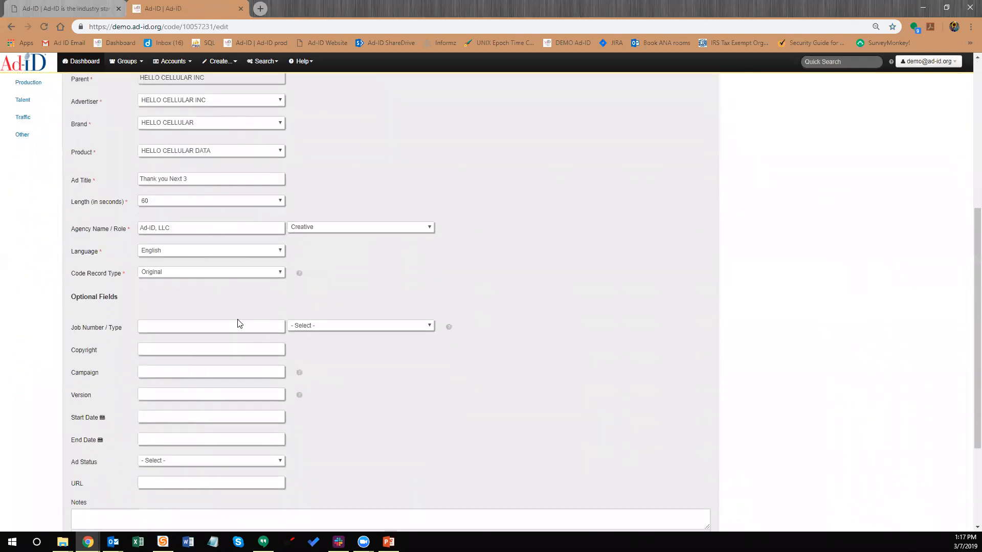
scroll(256, 333, down, 3)
scroll(256, 332, up, 4)
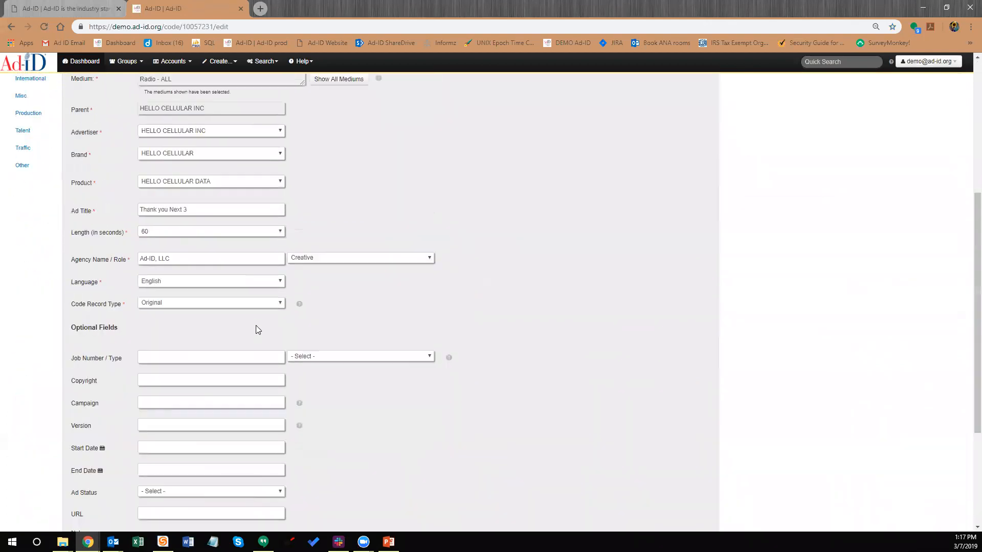
scroll(256, 307, up, 4)
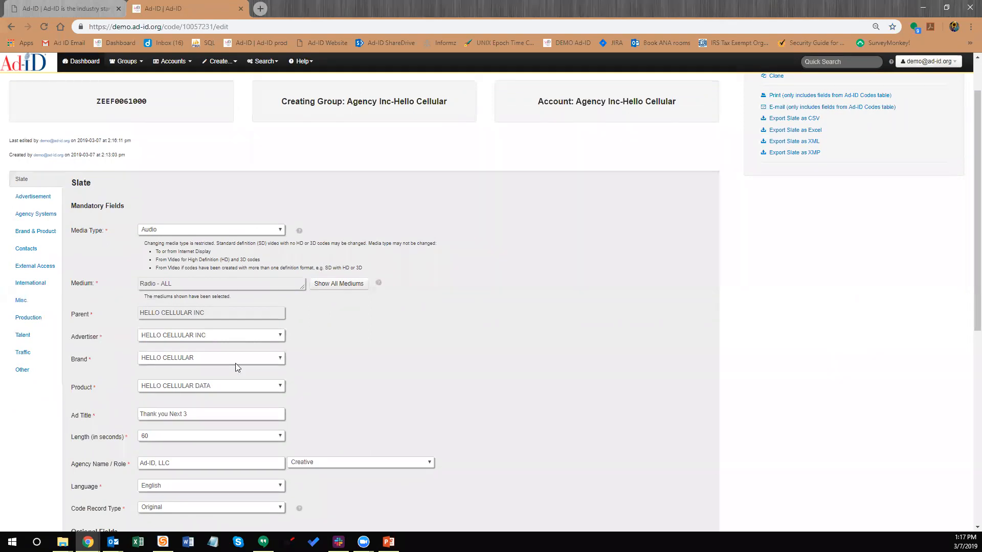
scroll(179, 175, up, 2)
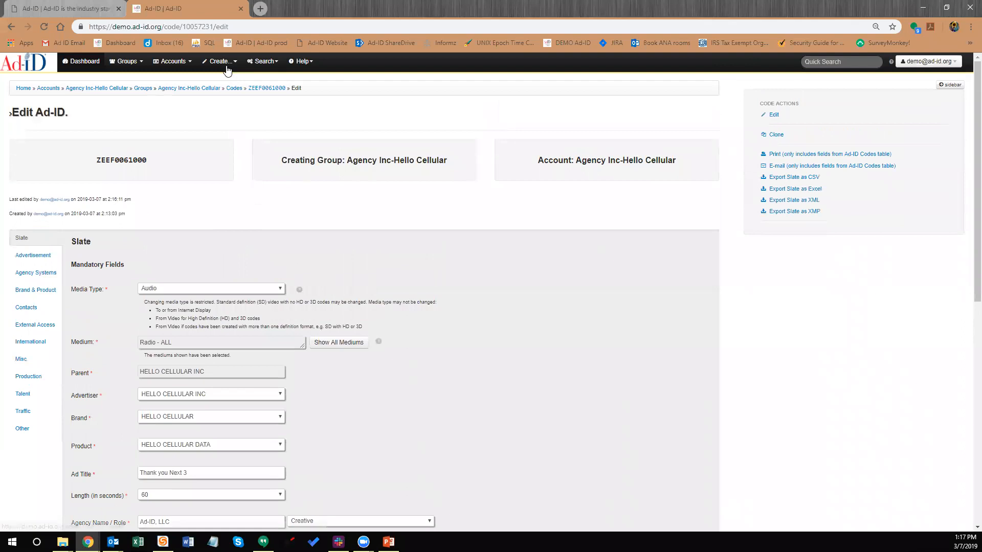
Start a new Ad-ID code in group Agency Inc-Hello Cellular with prefix ZEEF - Hello Cellular Inc
click(219, 61)
click(241, 116)
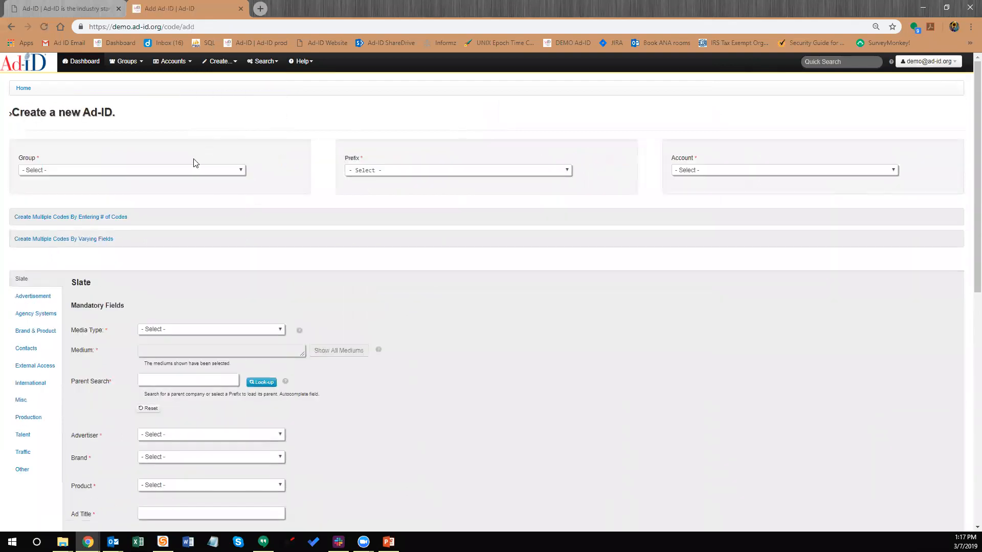
click(182, 171)
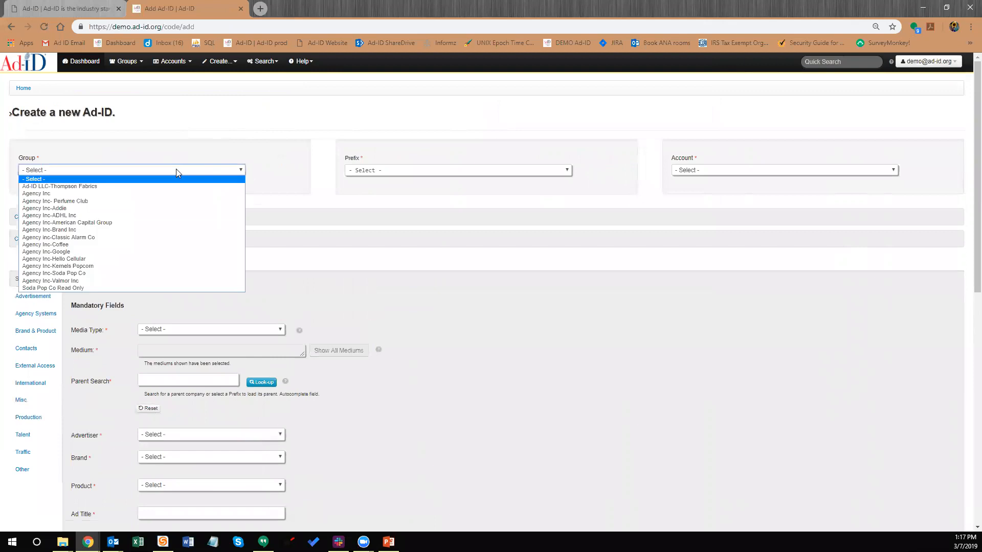
click(125, 259)
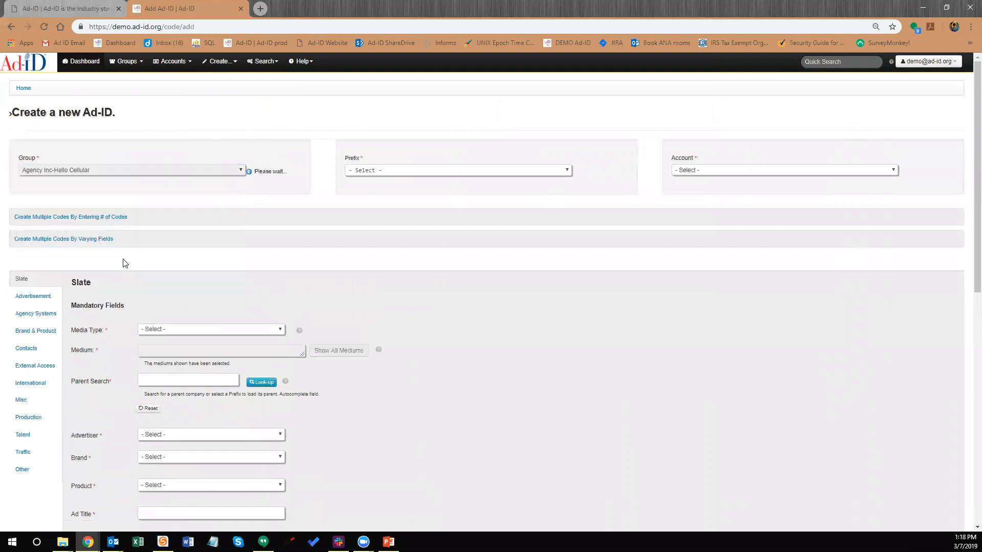
click(401, 170)
click(394, 196)
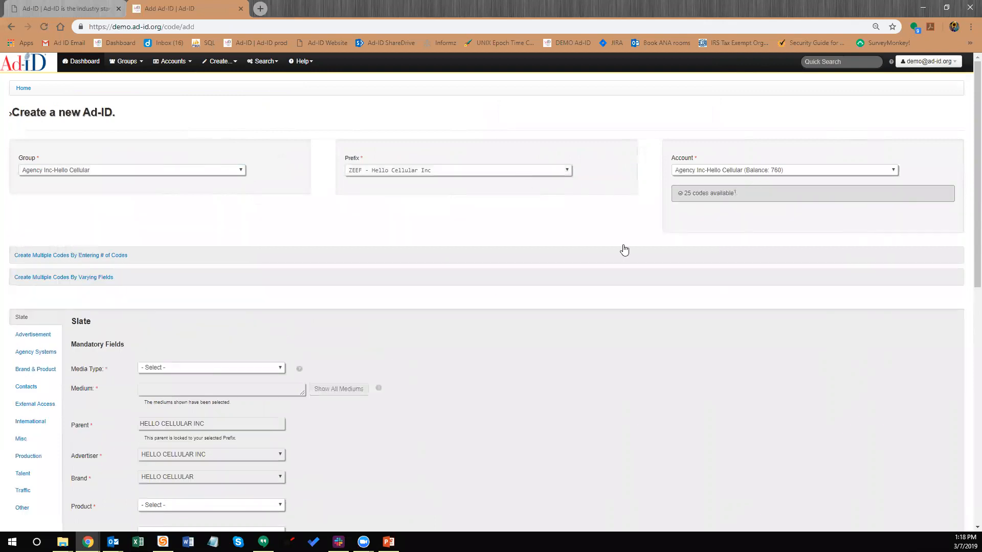
Enable generating multiple codes from varying fields
click(107, 281)
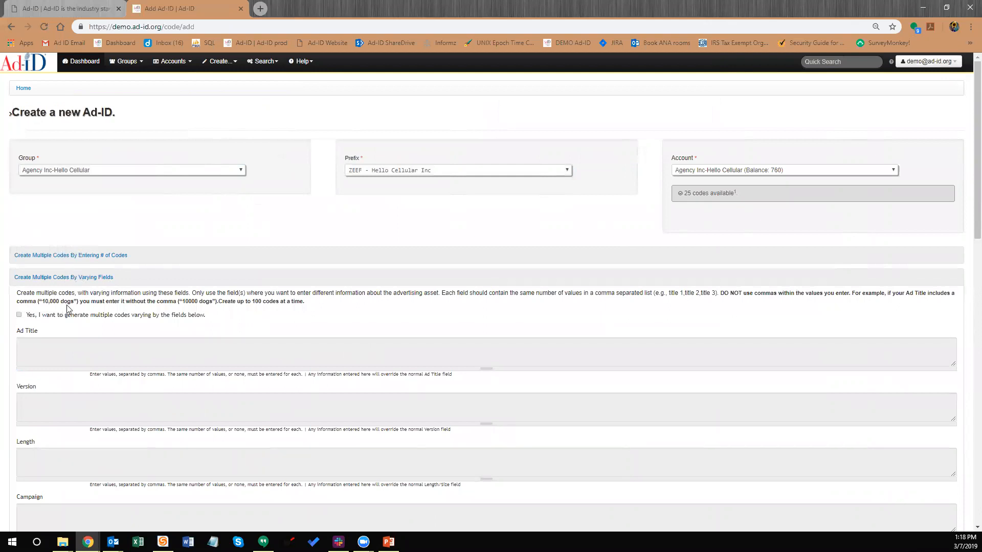
scroll(77, 289, down, 1)
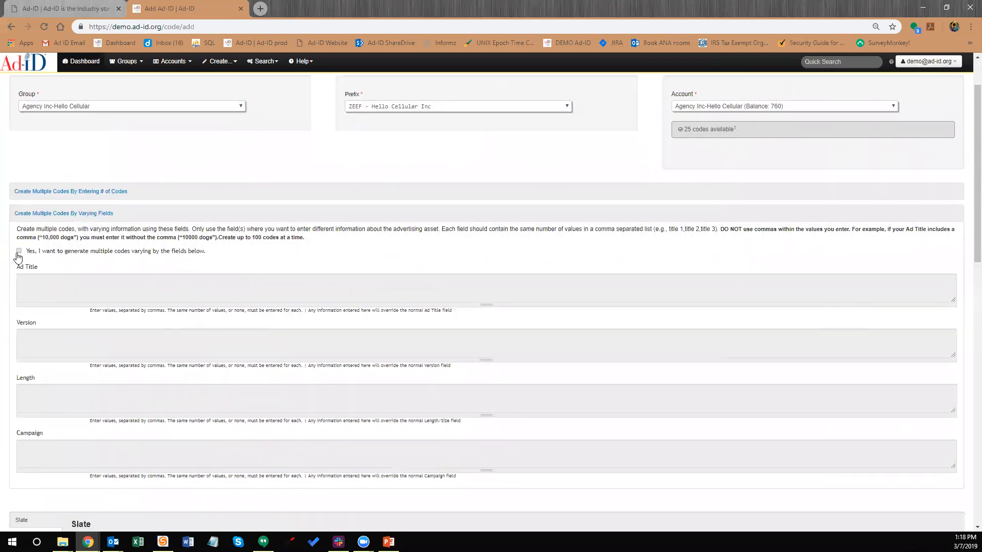
click(19, 251)
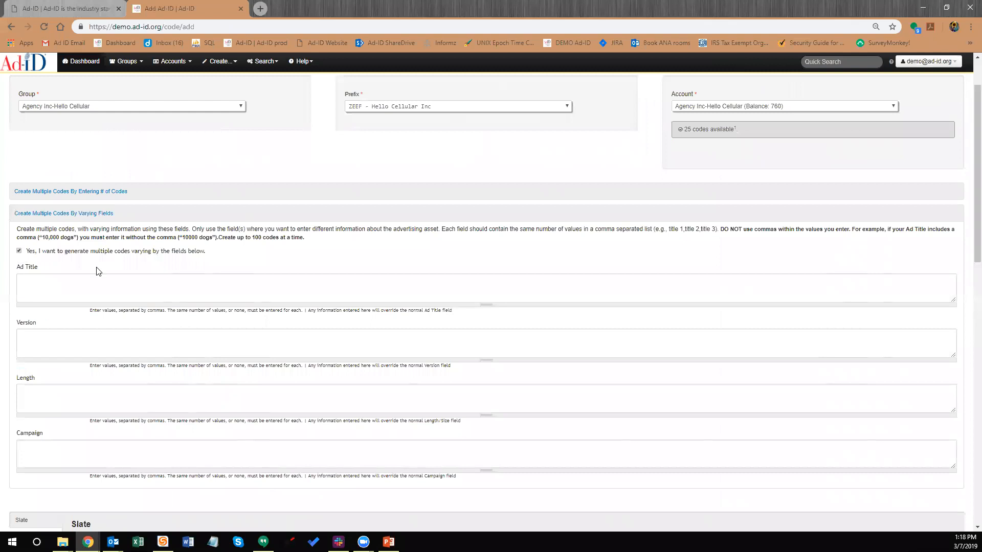
scroll(96, 272, up, 1)
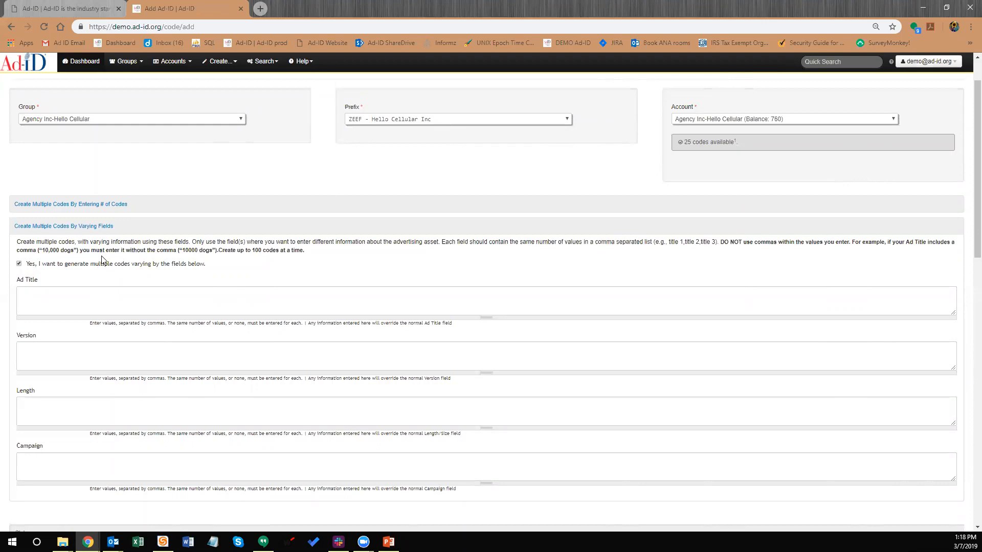
scroll(114, 284, down, 2)
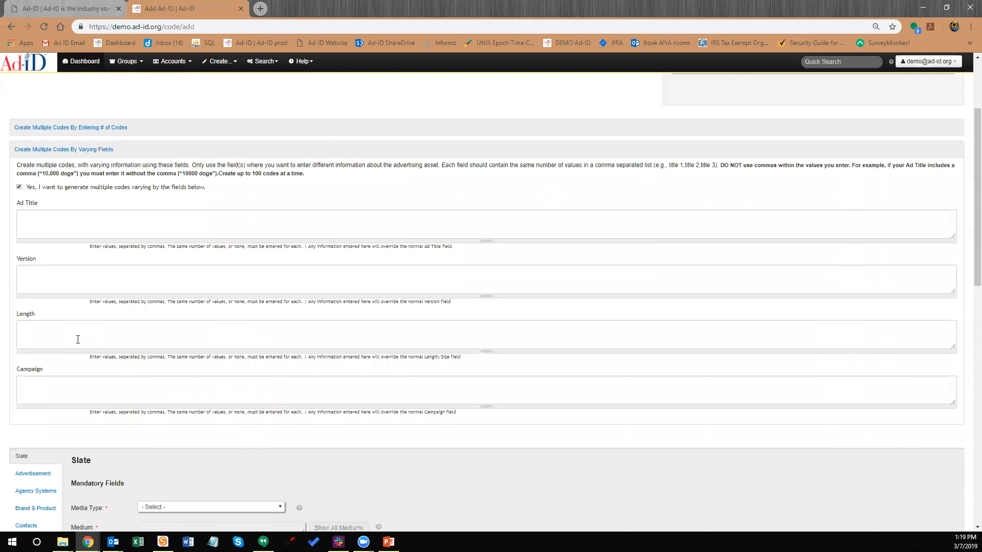
click(65, 236)
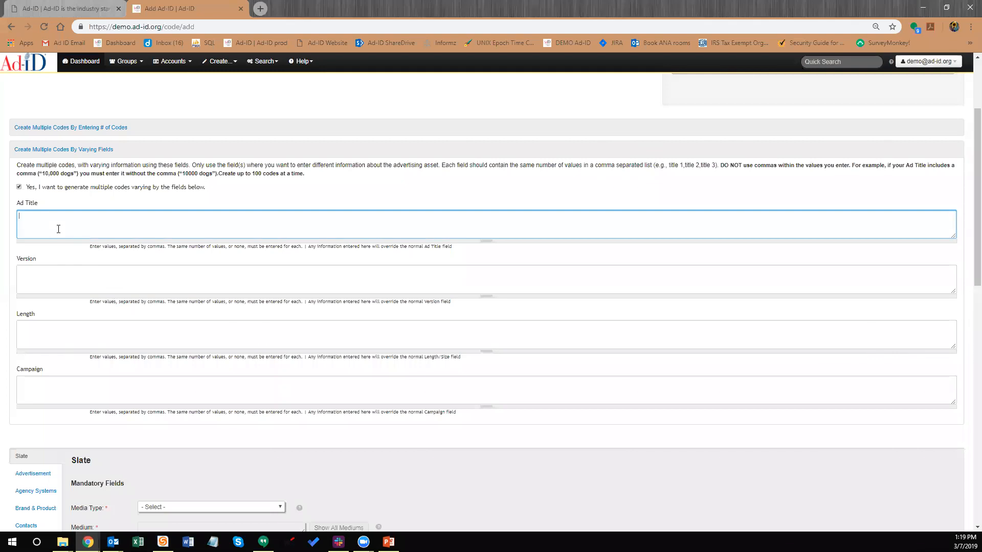
List Ad Titles 'call me now' twice and 'call me later' twice, with Lengths 30,60,30,60
text(all me)
text( m)
text(ow,call me now)
text(, caall)
text( me a)
text(er, cal)
text(l me later)
click(40, 336)
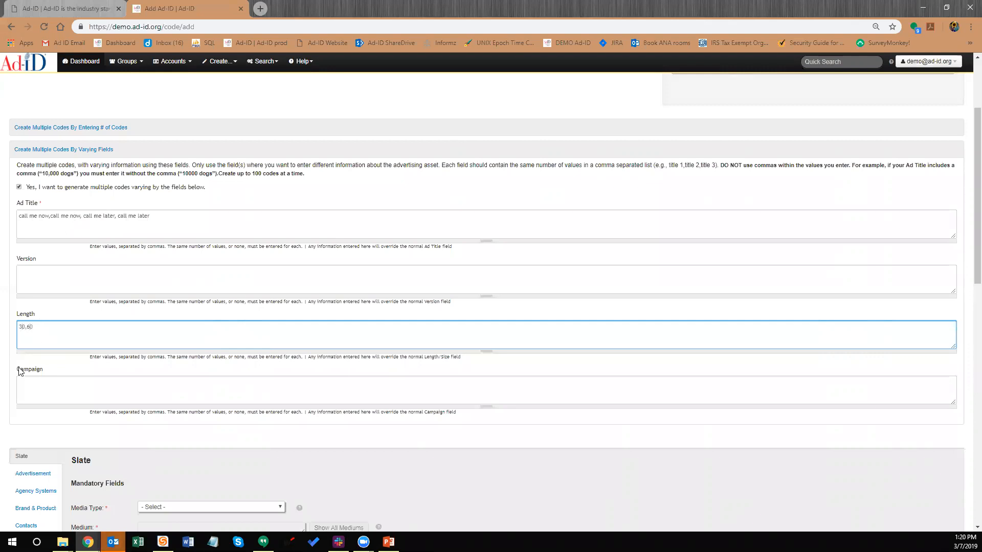
text(30,60)
scroll(86, 330, down, 1)
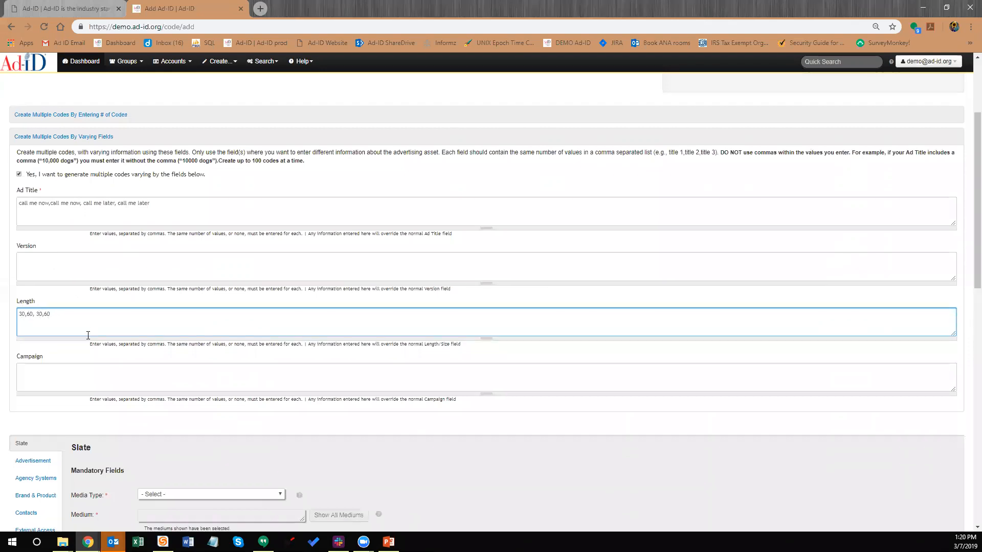
scroll(96, 332, down, 1)
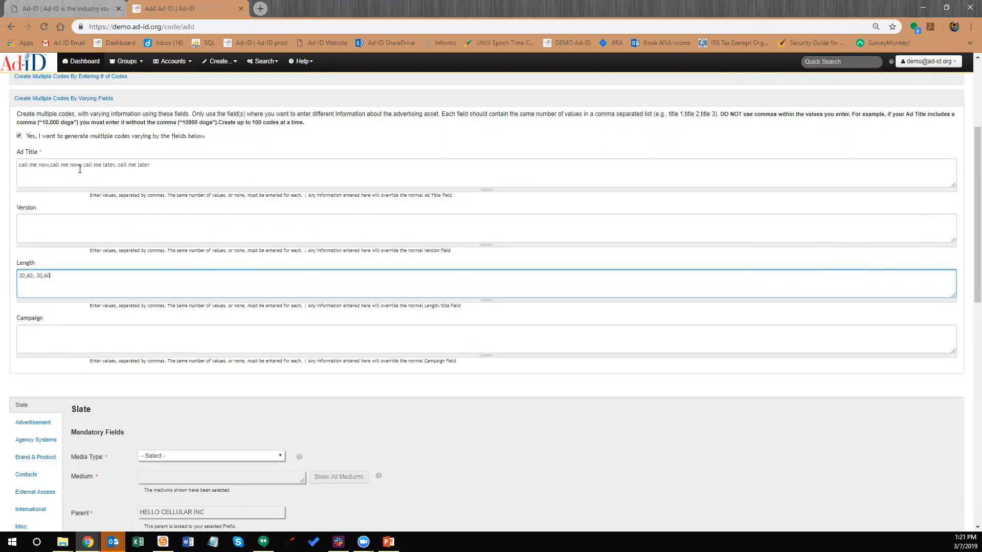
scroll(85, 181, down, 6)
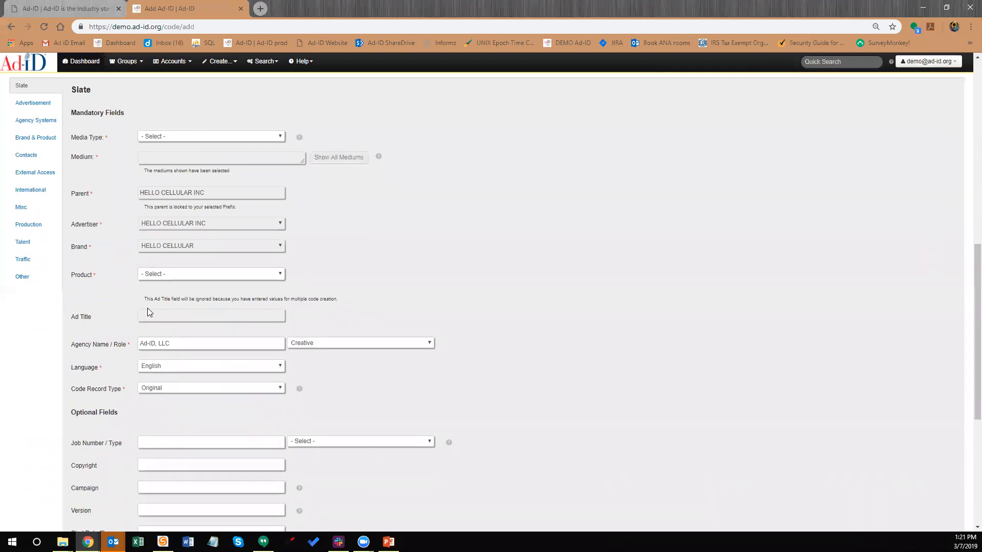
scroll(157, 302, up, 1)
scroll(157, 302, up, 4)
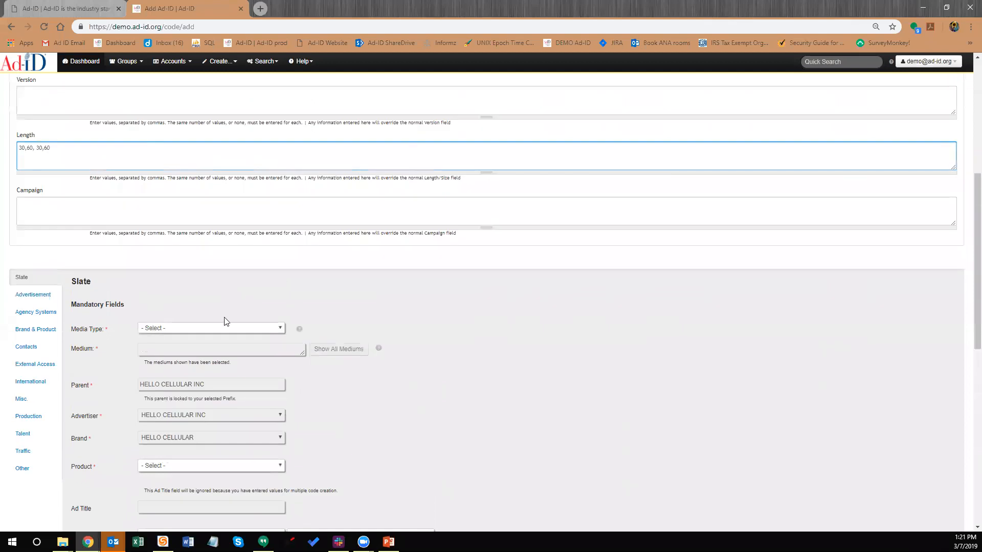
scroll(209, 328, up, 1)
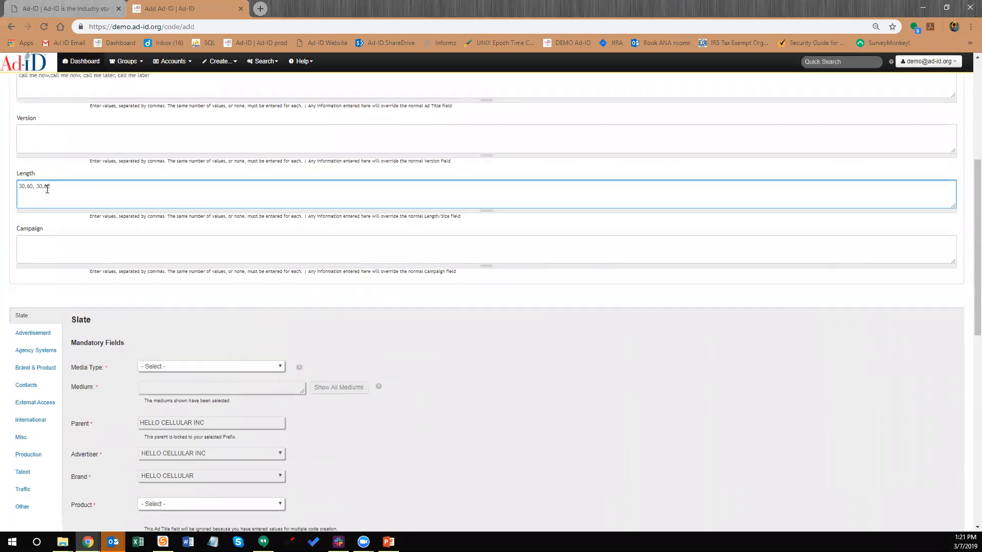
scroll(193, 247, down, 5)
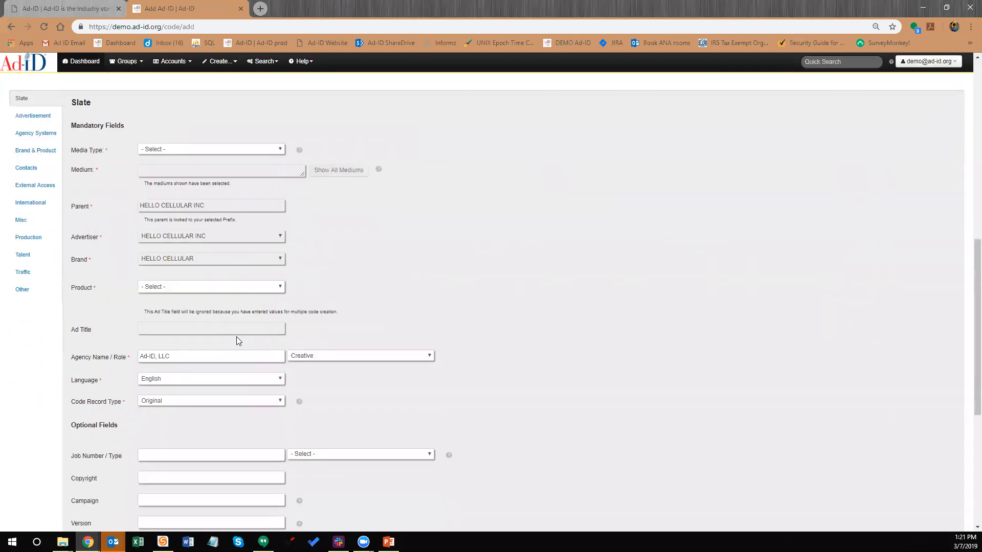
scroll(200, 316, up, 1)
scroll(201, 316, up, 4)
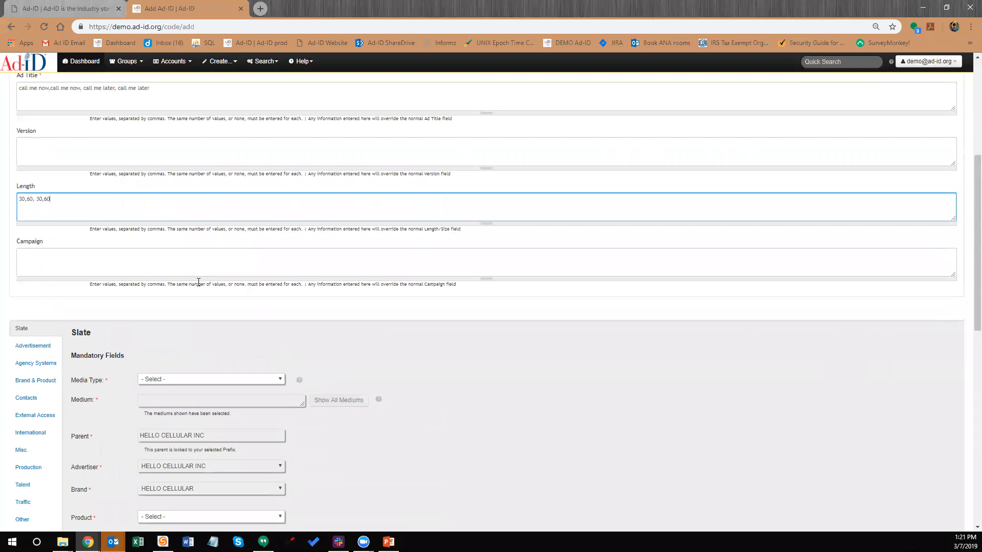
scroll(70, 183, up, 1)
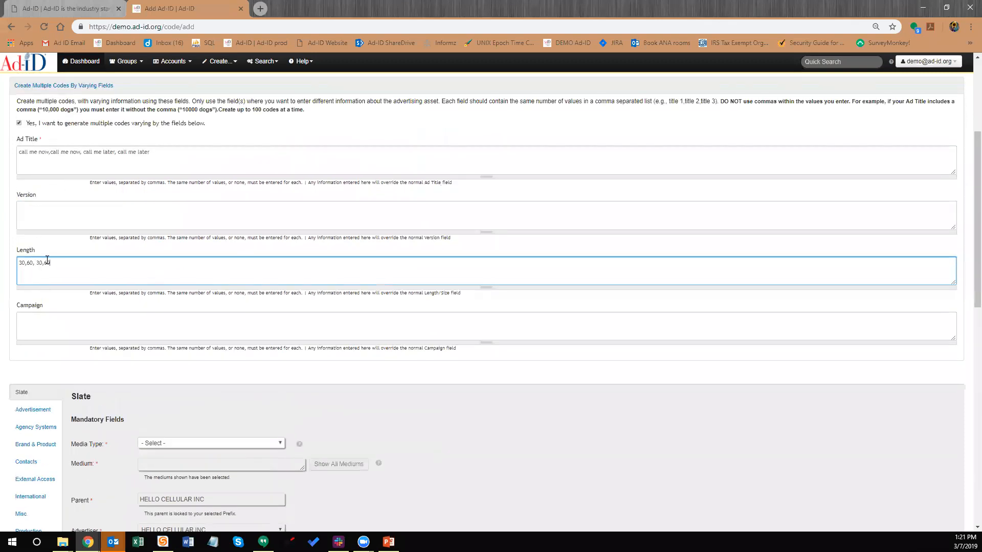
scroll(106, 293, down, 1)
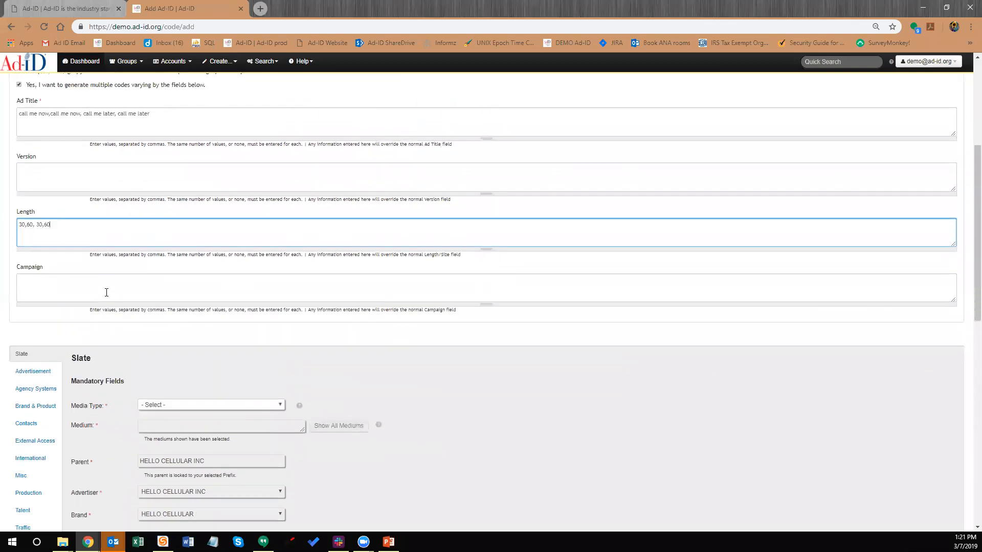
scroll(134, 279, up, 1)
scroll(205, 287, down, 3)
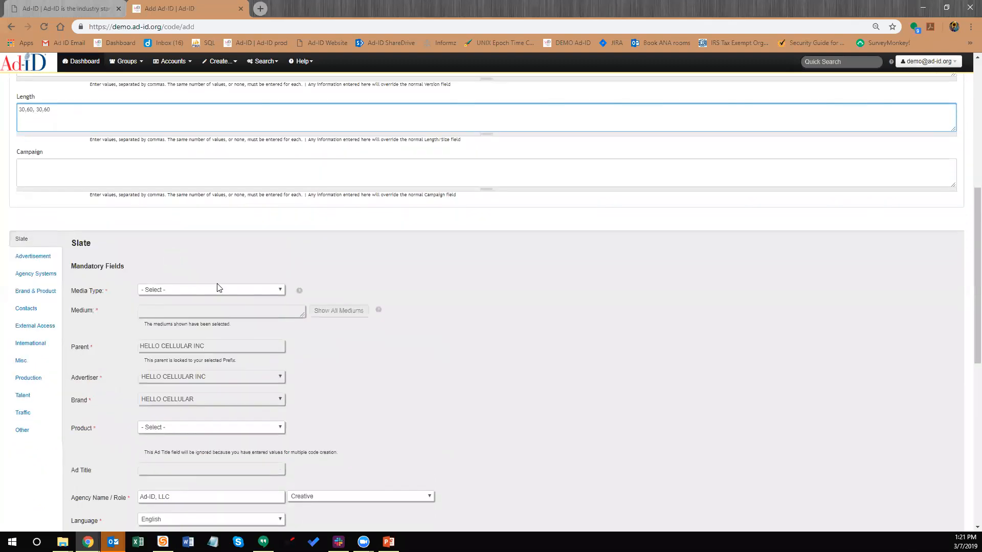
scroll(123, 211, down, 2)
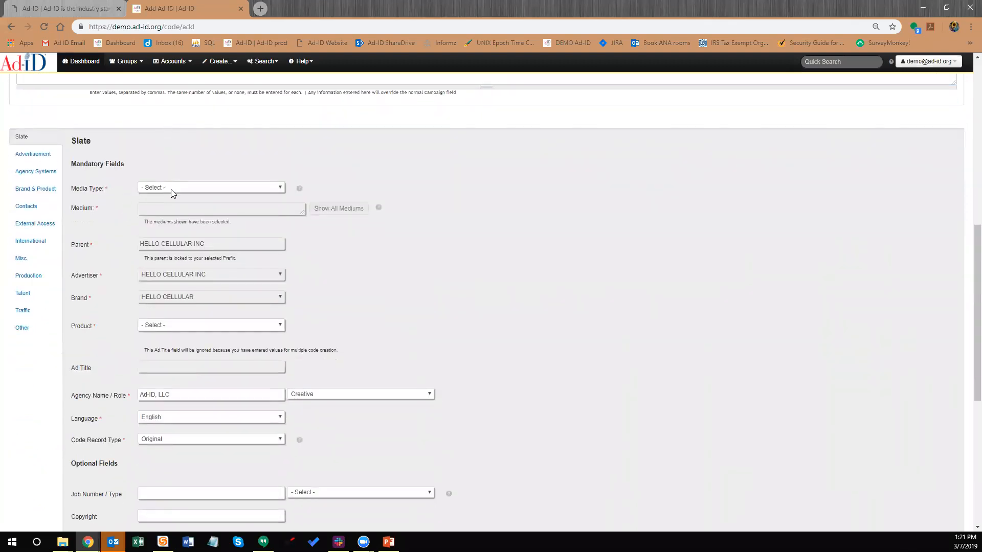
Set the media type to Video and add Internet - Internet Video as a medium
click(171, 188)
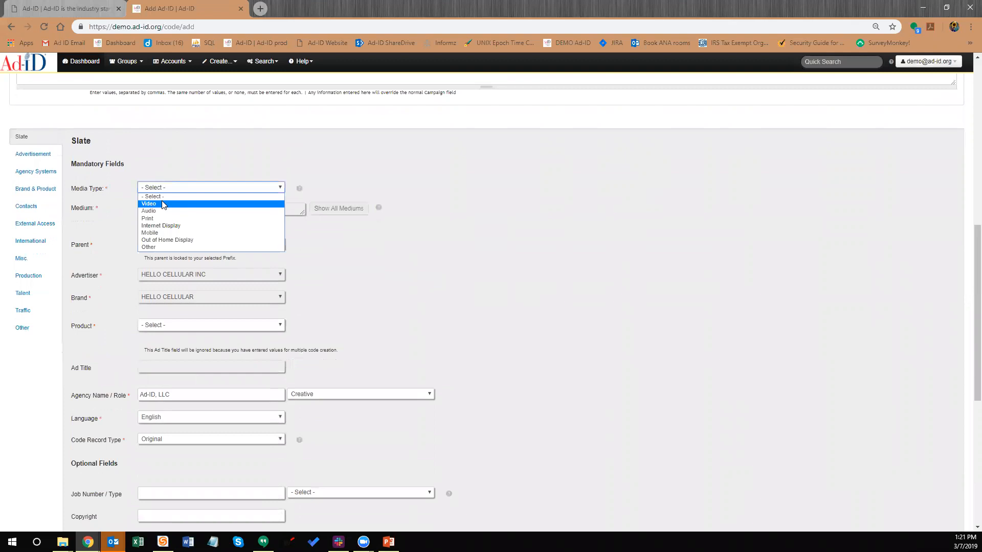
click(162, 204)
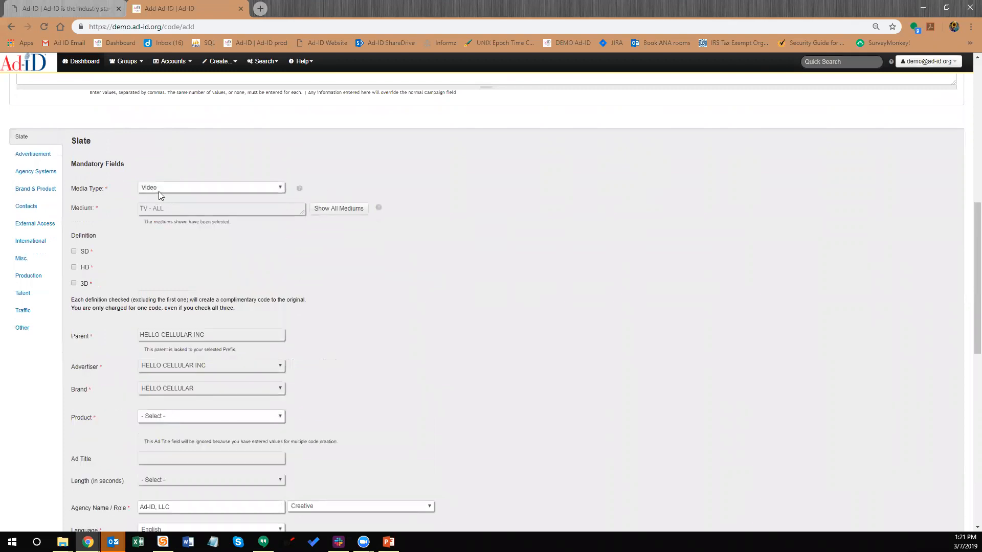
click(338, 210)
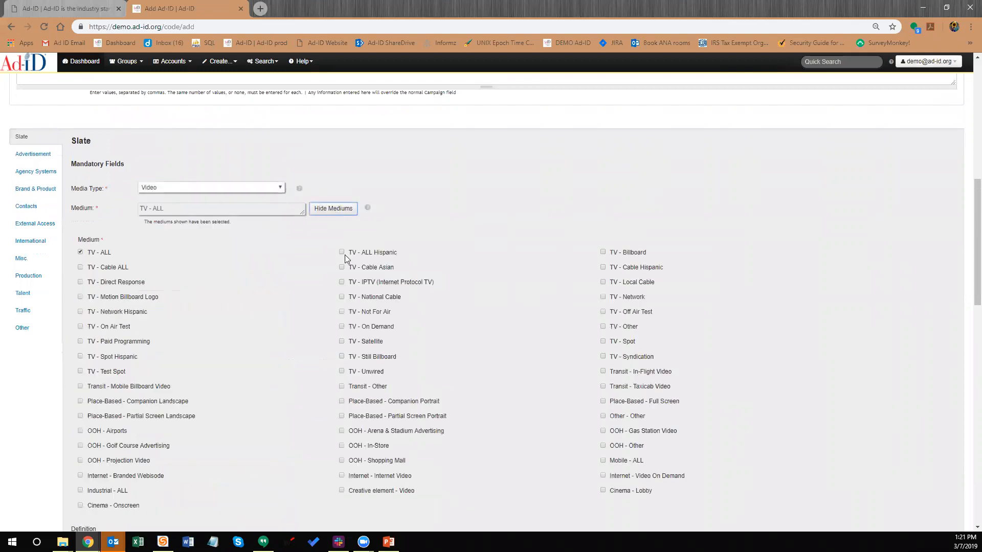
click(342, 476)
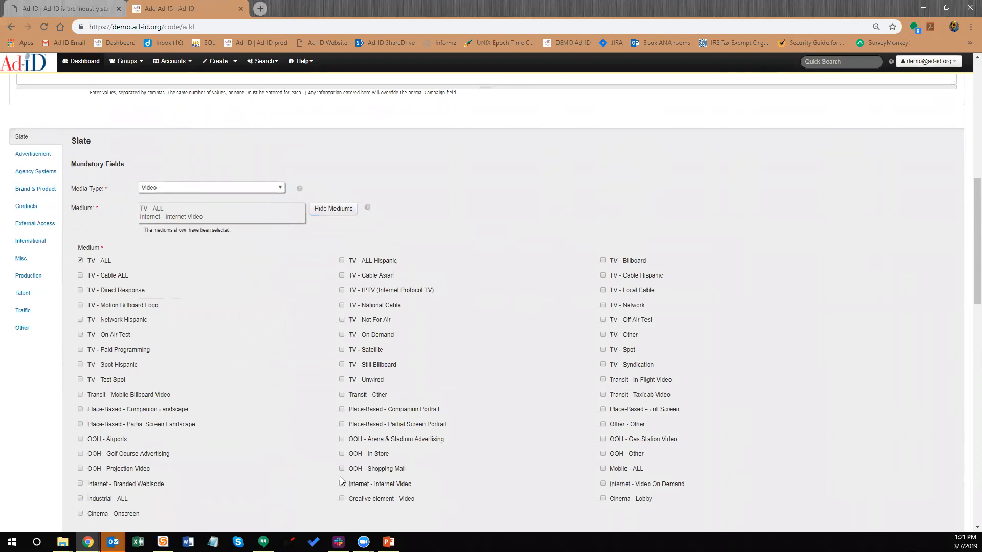
click(329, 212)
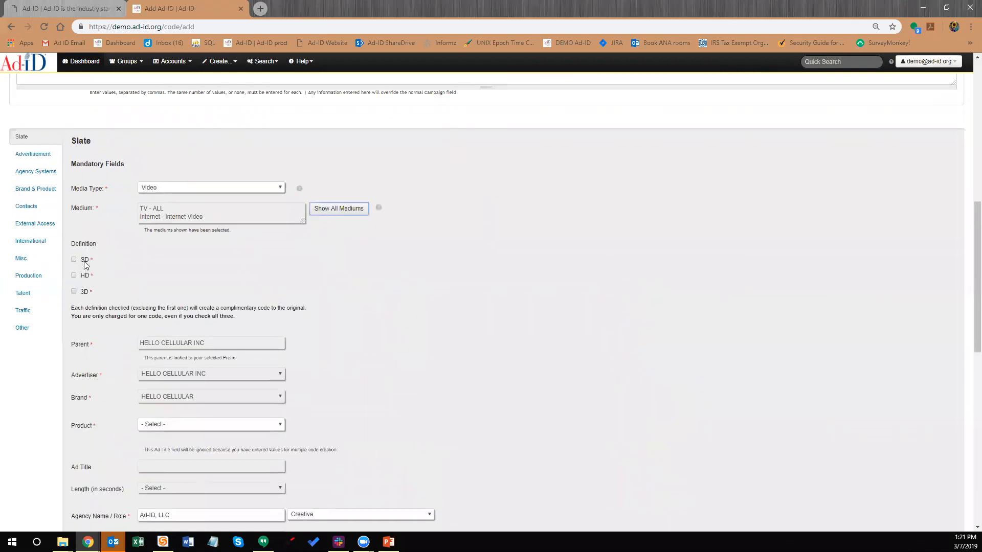
Tick the SD definition and set the product to HELLO CELLULAR NETWORK
click(74, 260)
scroll(134, 336, down, 4)
click(181, 247)
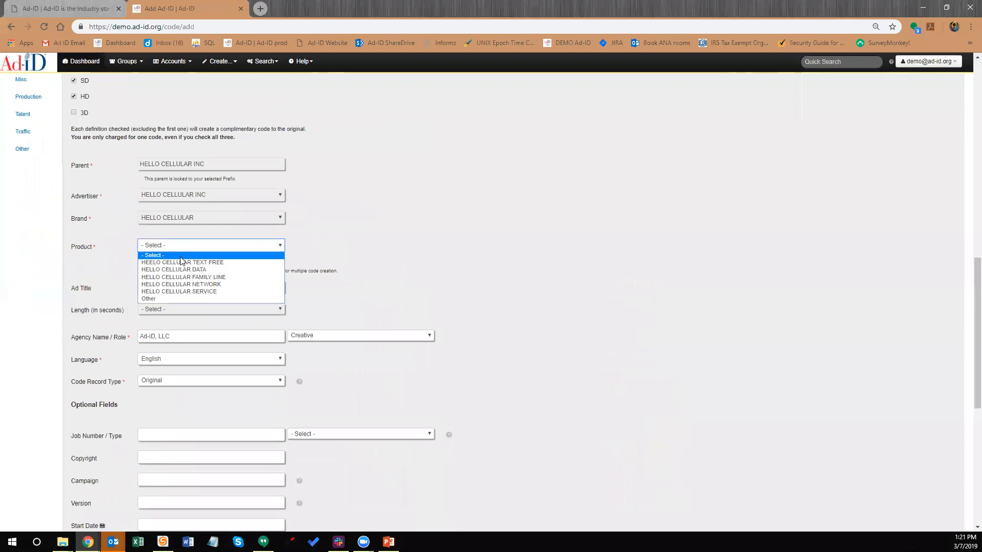
click(169, 285)
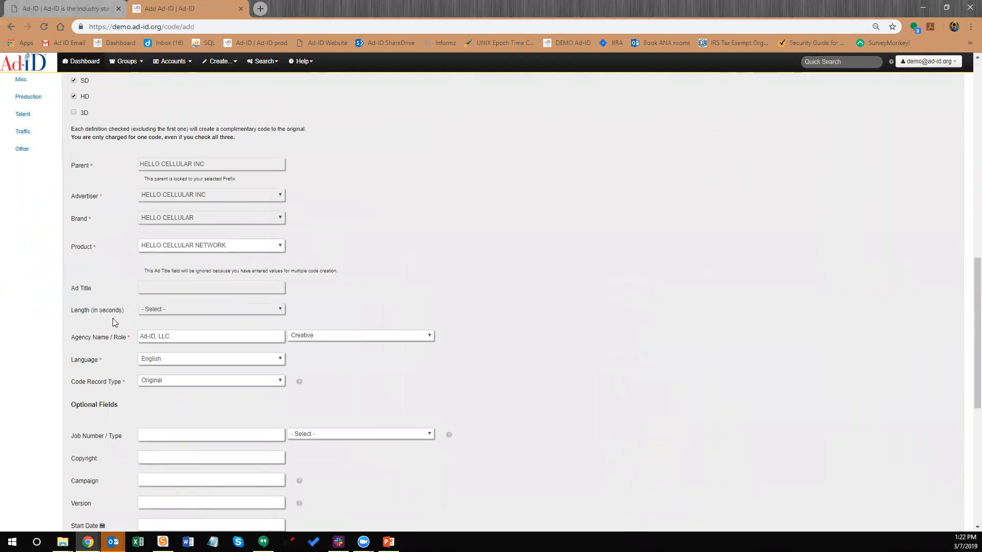
Submit the form to create the eight call me now/later Hello Cellular Video codes
scroll(113, 323, down, 2)
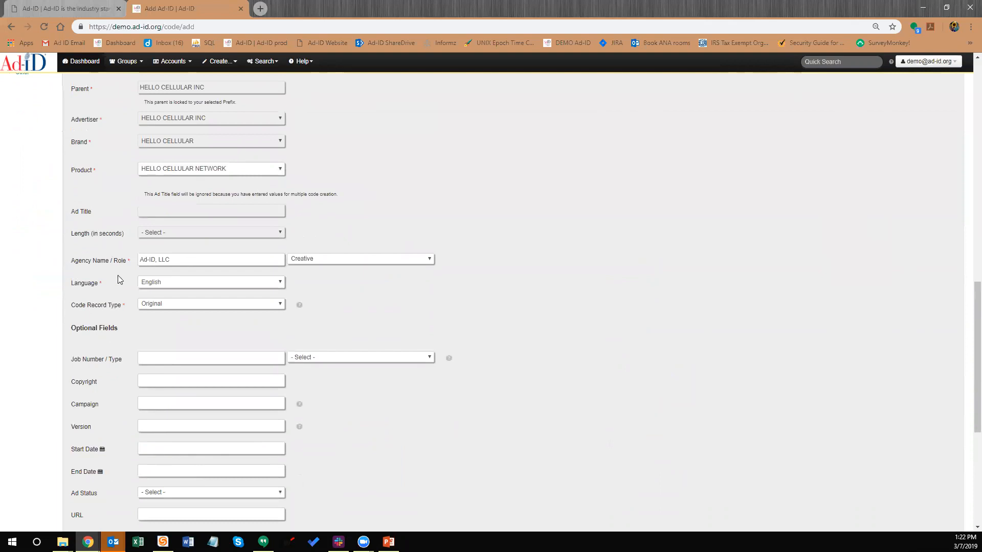
scroll(148, 311, down, 1)
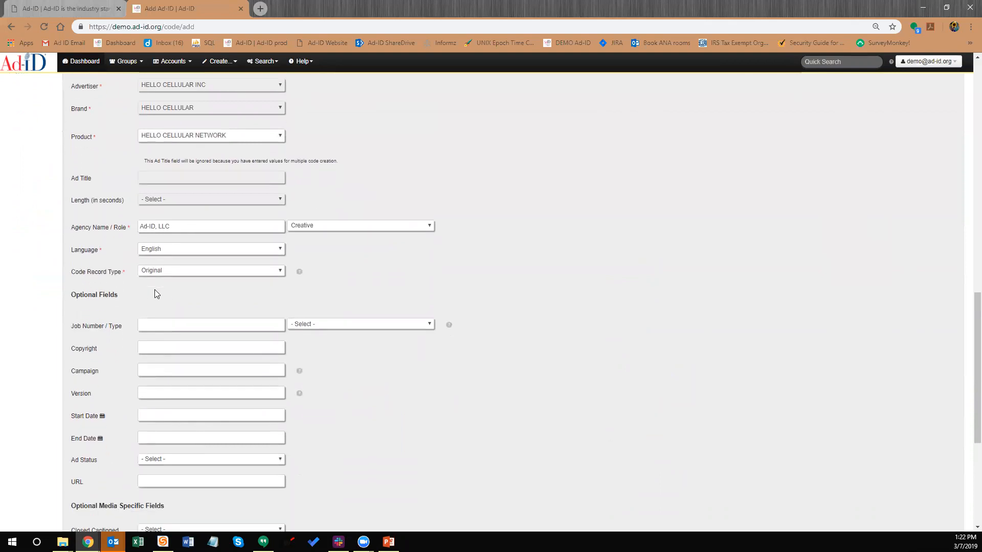
scroll(156, 294, down, 2)
scroll(257, 312, down, 1)
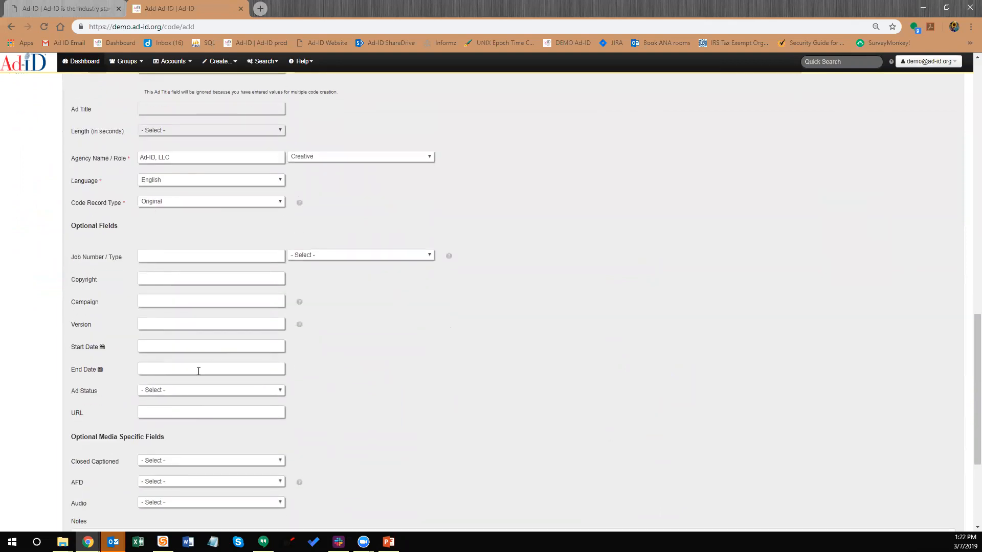
scroll(153, 348, down, 3)
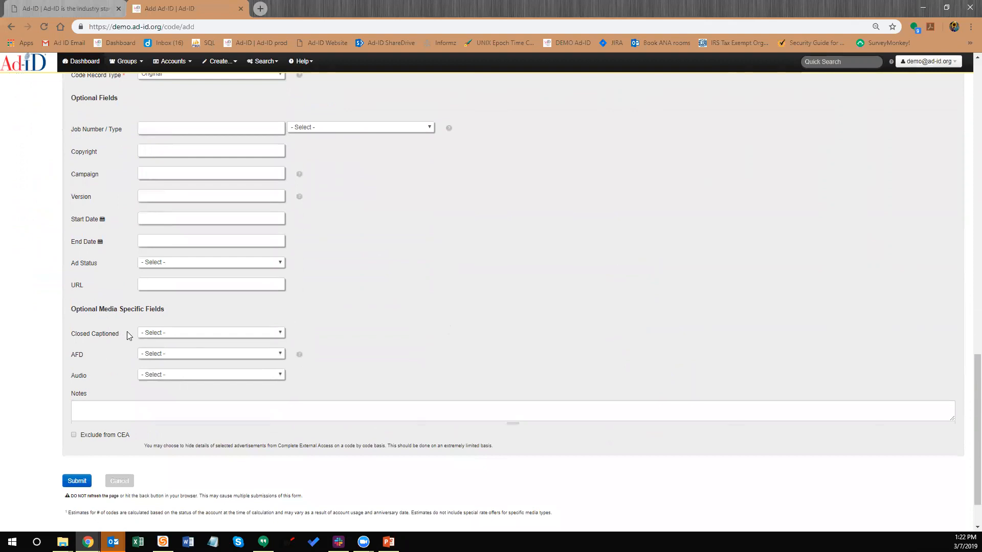
scroll(128, 332, down, 2)
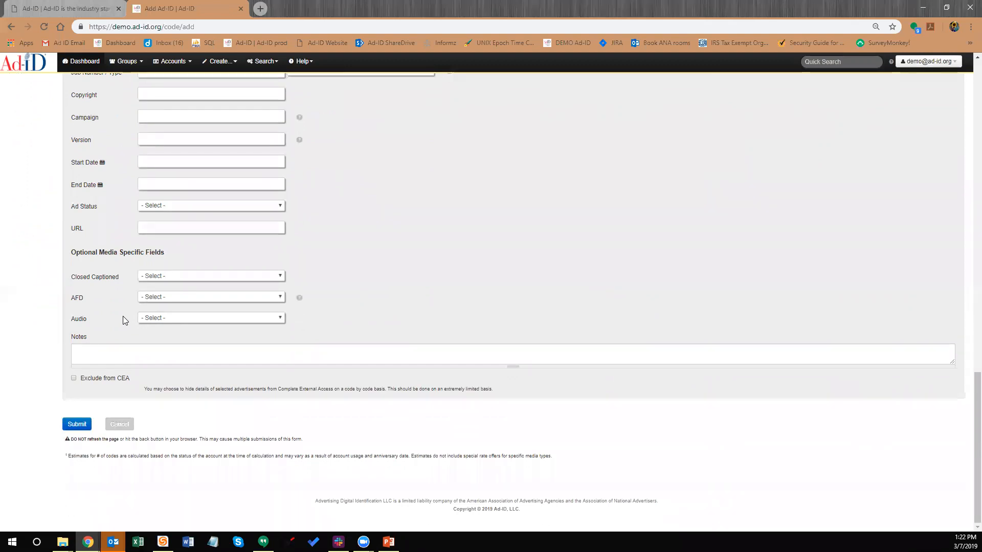
click(75, 425)
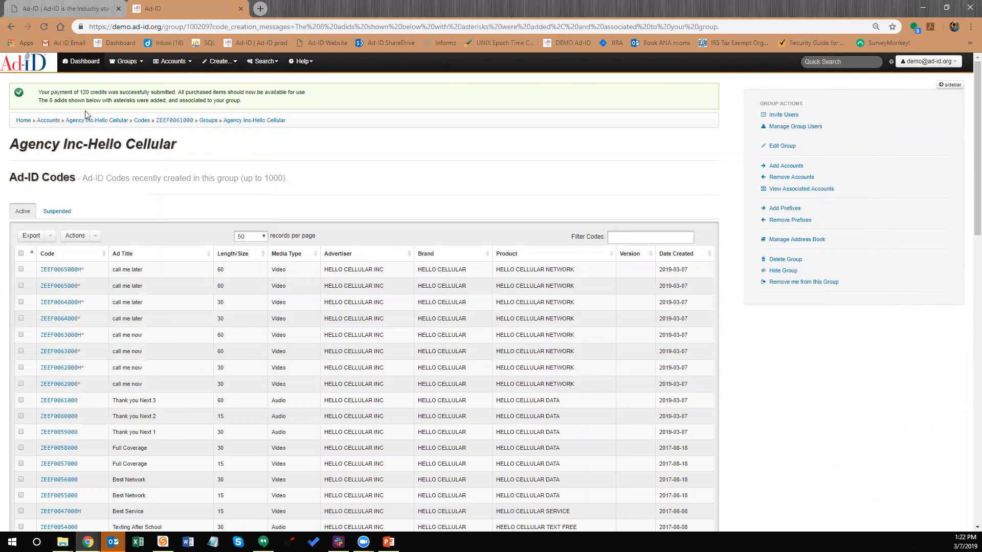
scroll(5, 113, down, 1)
scroll(164, 214, down, 2)
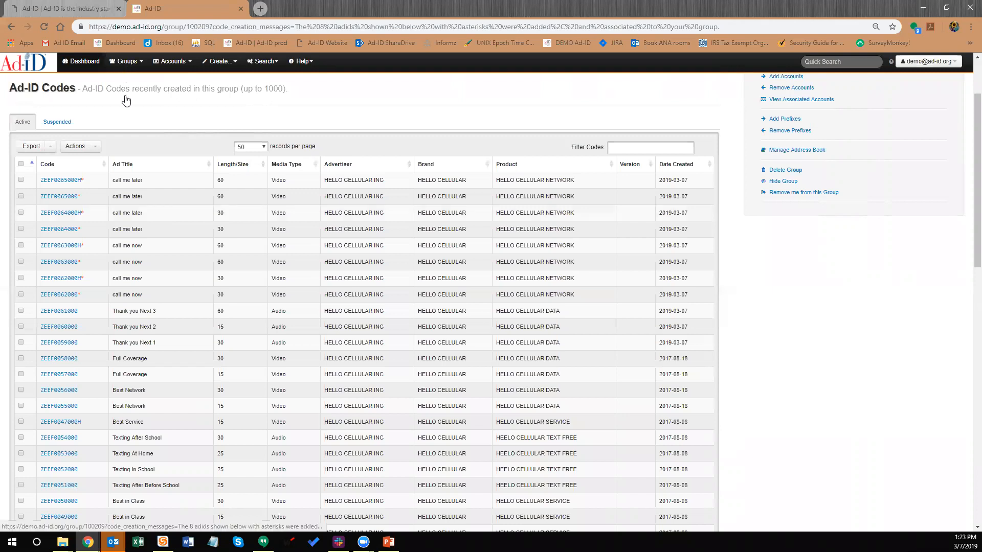
click(125, 61)
click(151, 229)
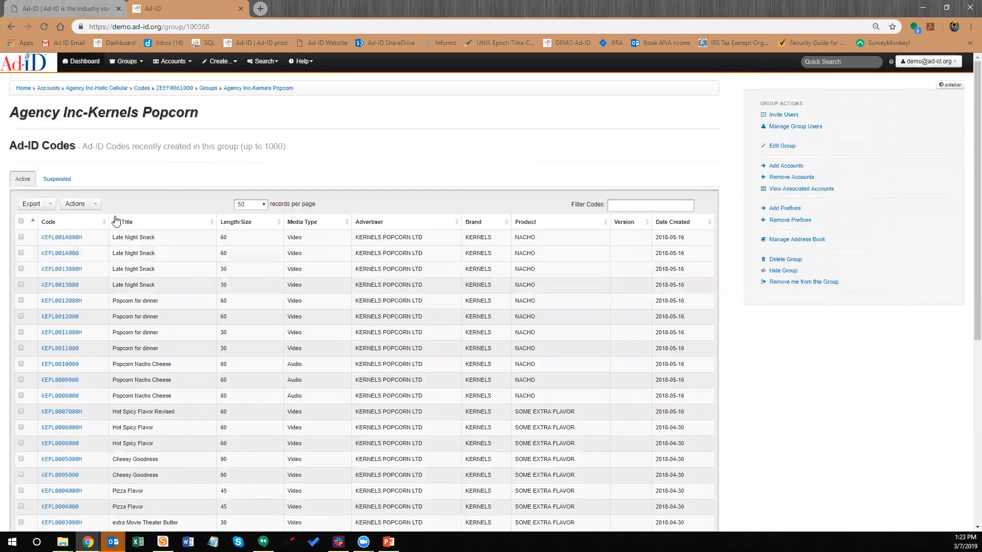
Filter the Kernels Popcorn codes by 'popcorners', then replace the filter with '03'
click(628, 204)
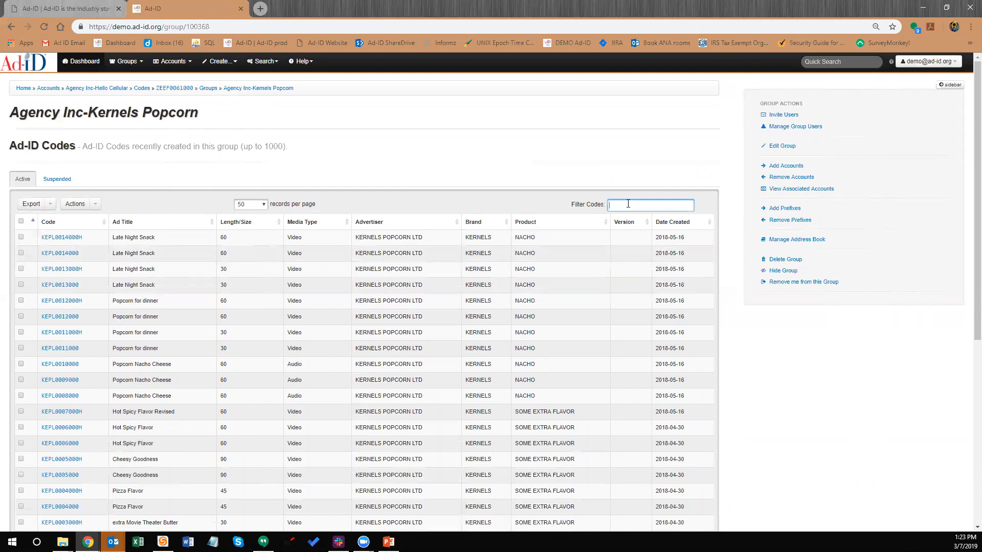
text(pop)
text(corn)
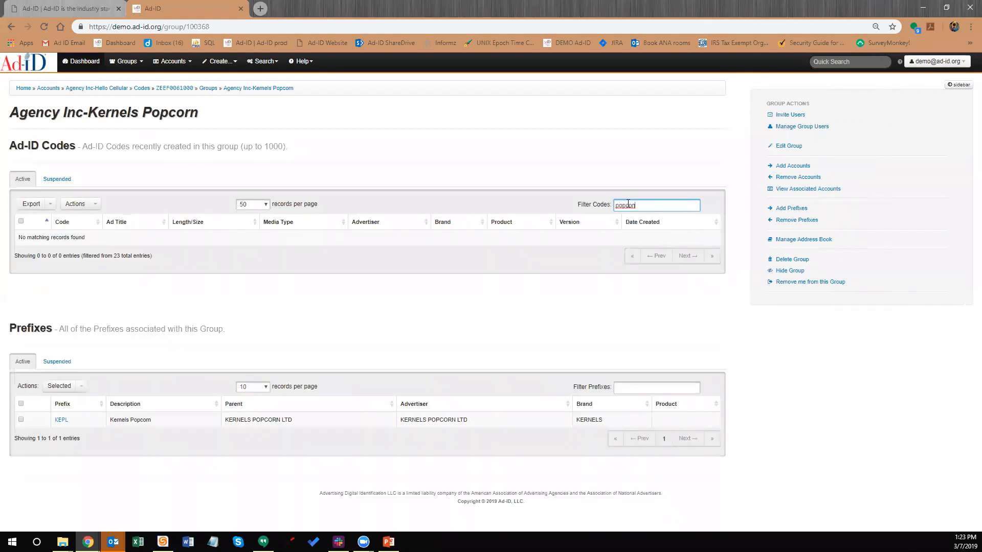
key(BackSpace)
text(rners)
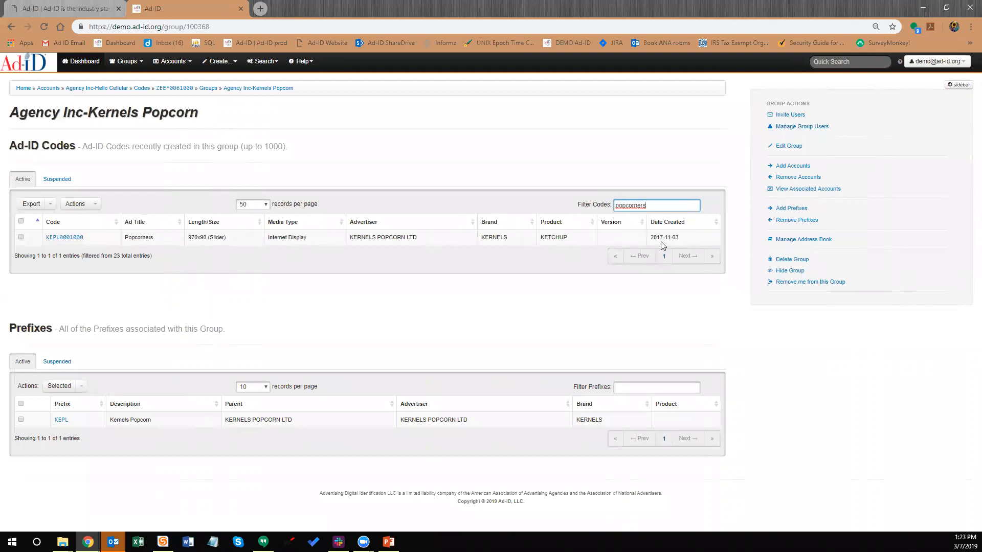
key(ctrl+a)
text(03)
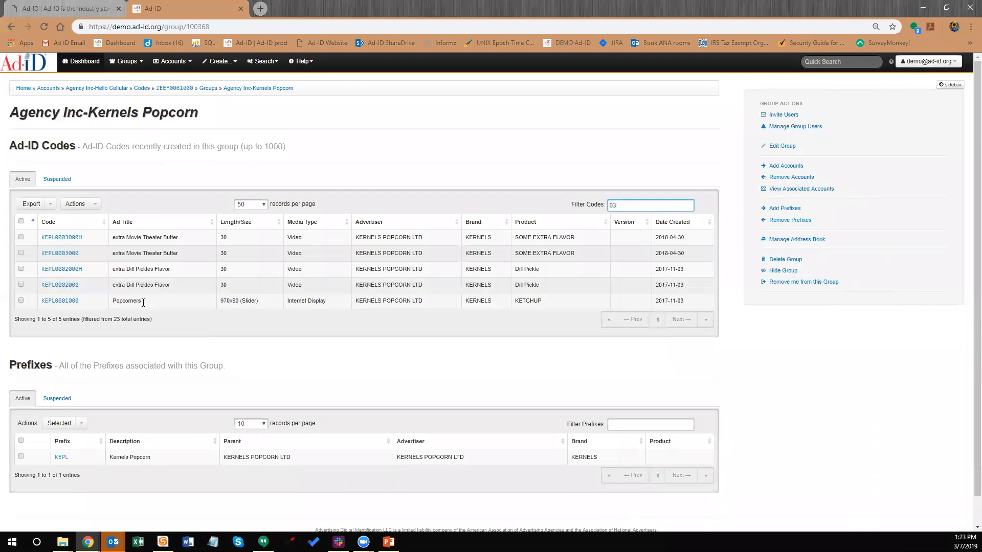
Open code KEPL0001000 (Popcorners) and start a clone of it
click(60, 301)
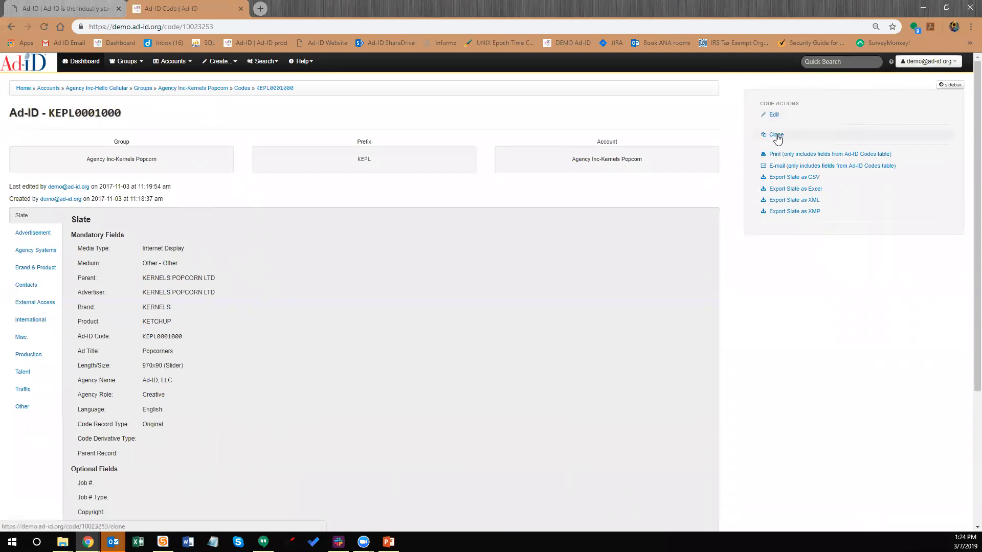
click(776, 136)
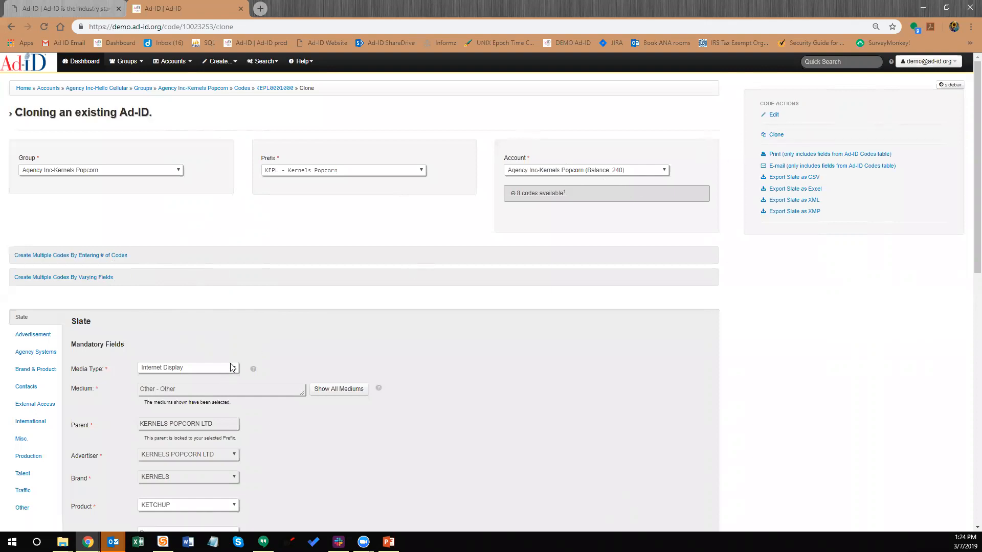
Keep media type Internet Display and change the ad title to 'Popcorners Revised'
scroll(235, 368, down, 2)
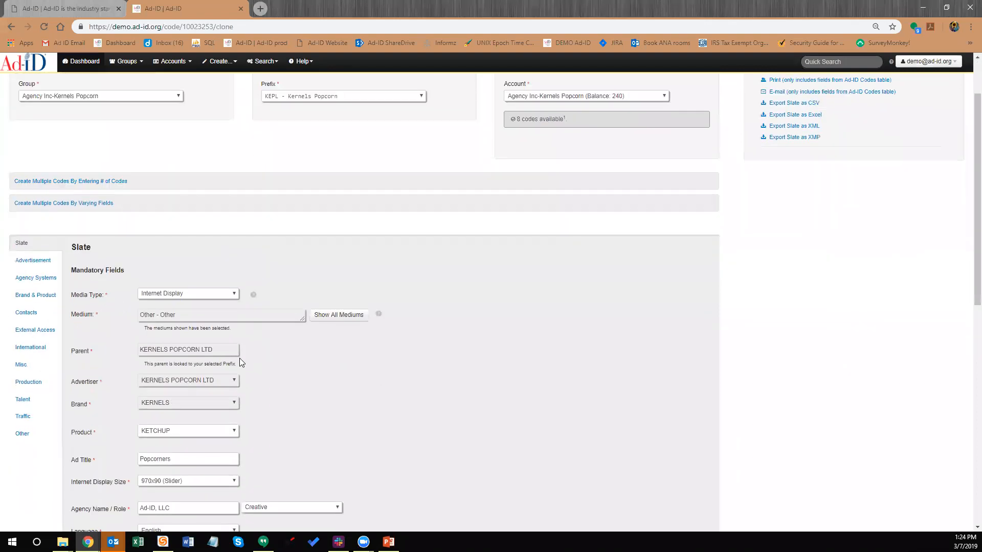
scroll(237, 351, down, 1)
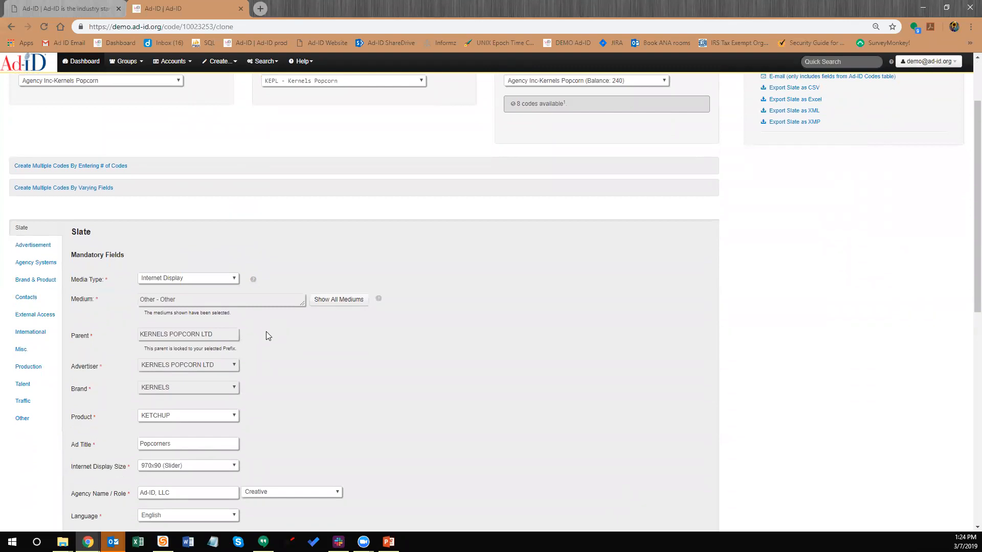
scroll(261, 335, down, 1)
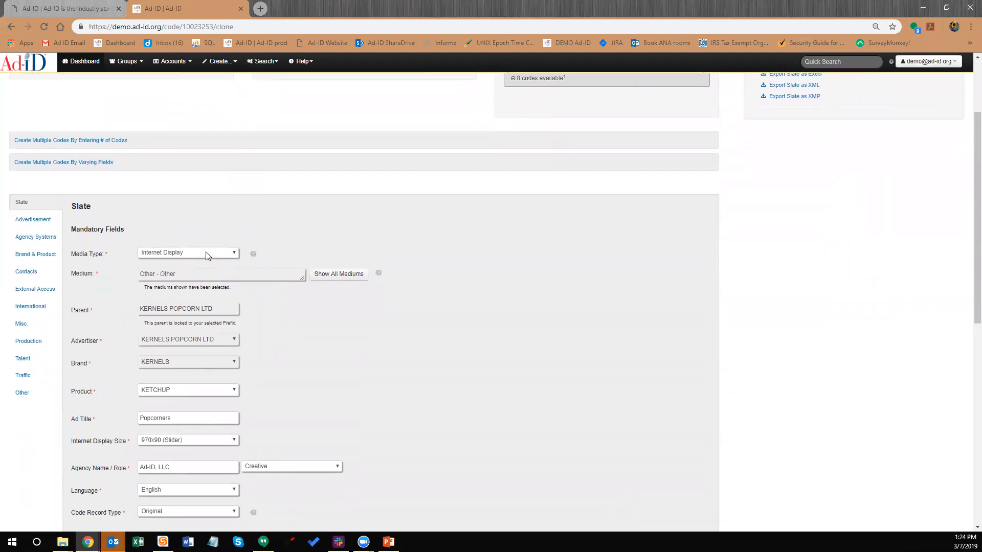
click(207, 254)
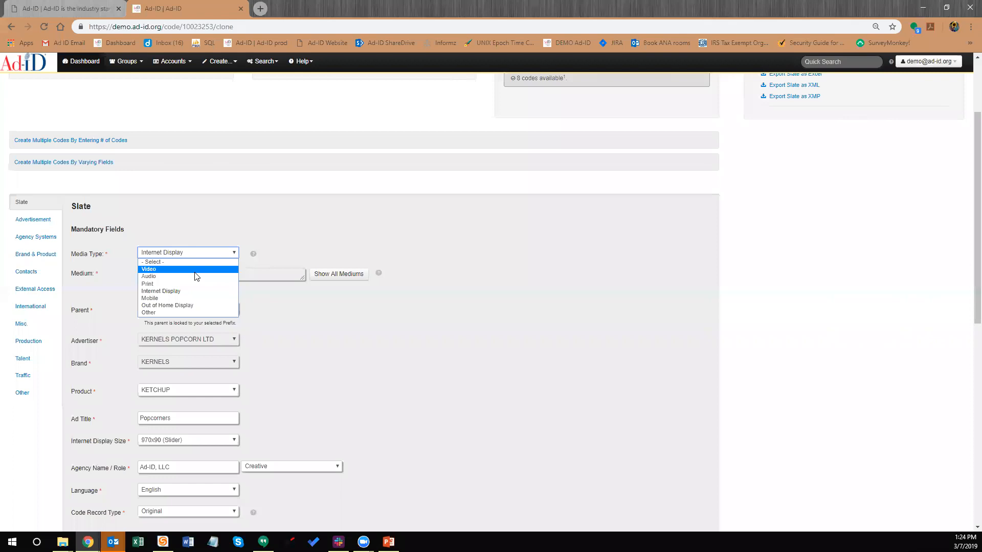
click(391, 235)
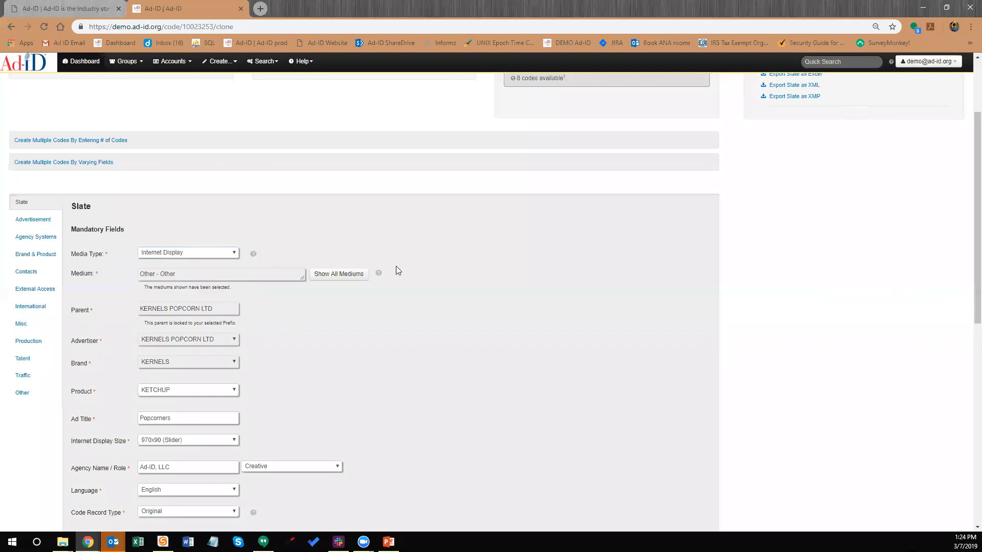
click(199, 253)
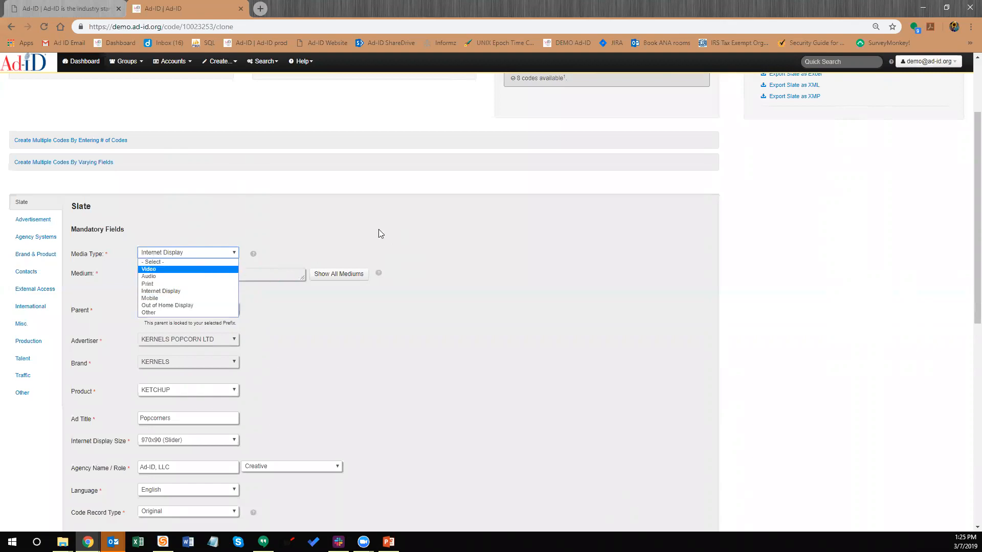
click(397, 237)
scroll(393, 235, down, 1)
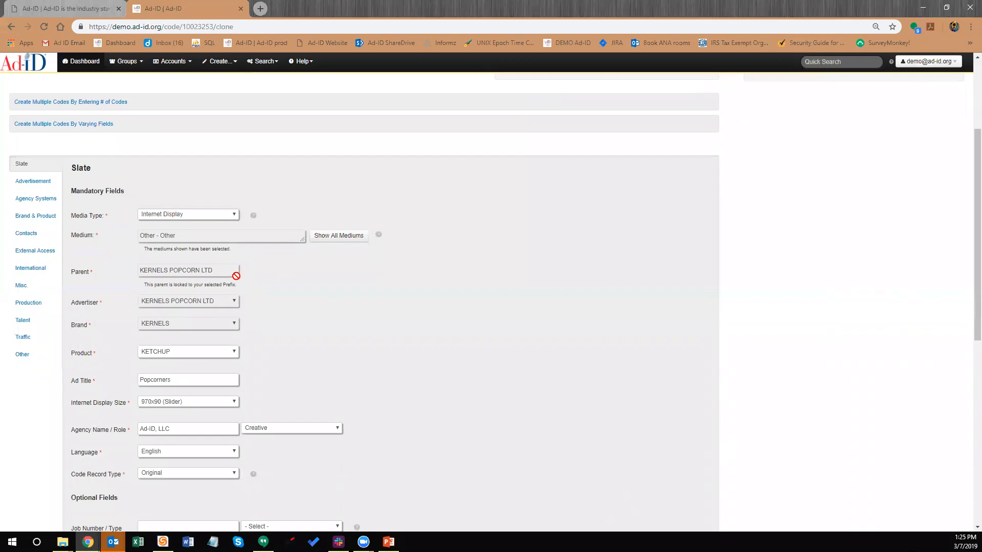
scroll(242, 276, down, 3)
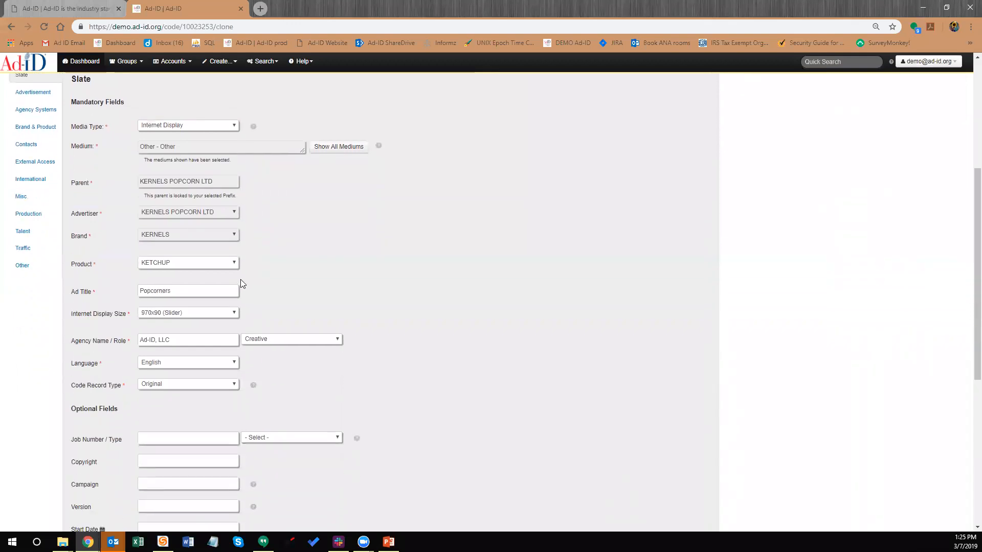
click(205, 254)
text(Review)
Set Internet Display Size to 120x60 (Button 2) and submit the cloned code
scroll(209, 254, up, 5)
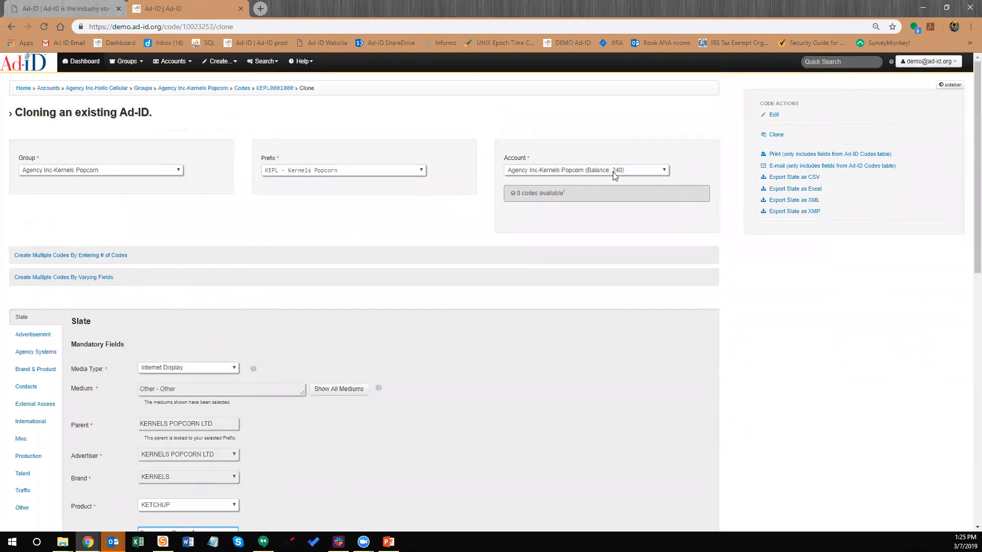
scroll(354, 246, down, 4)
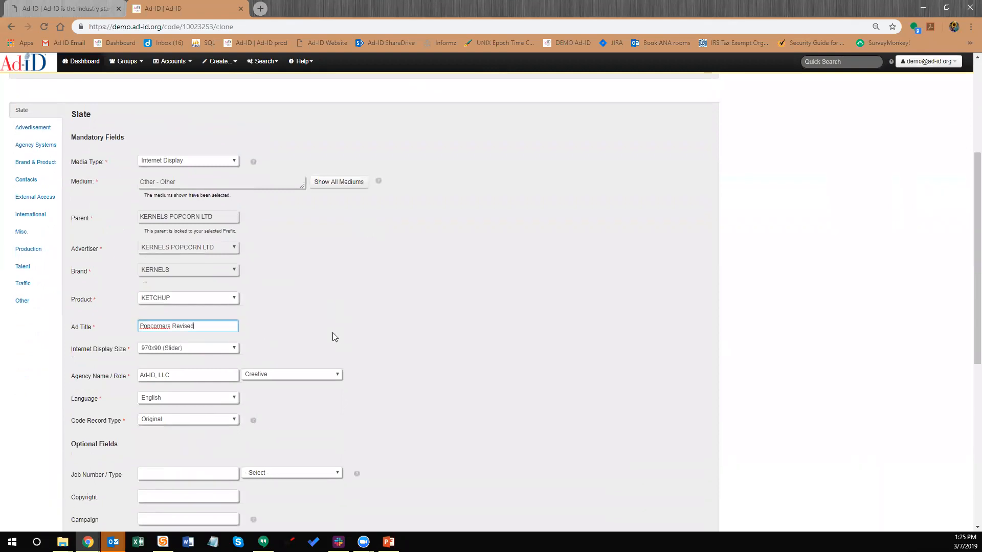
scroll(334, 337, down, 5)
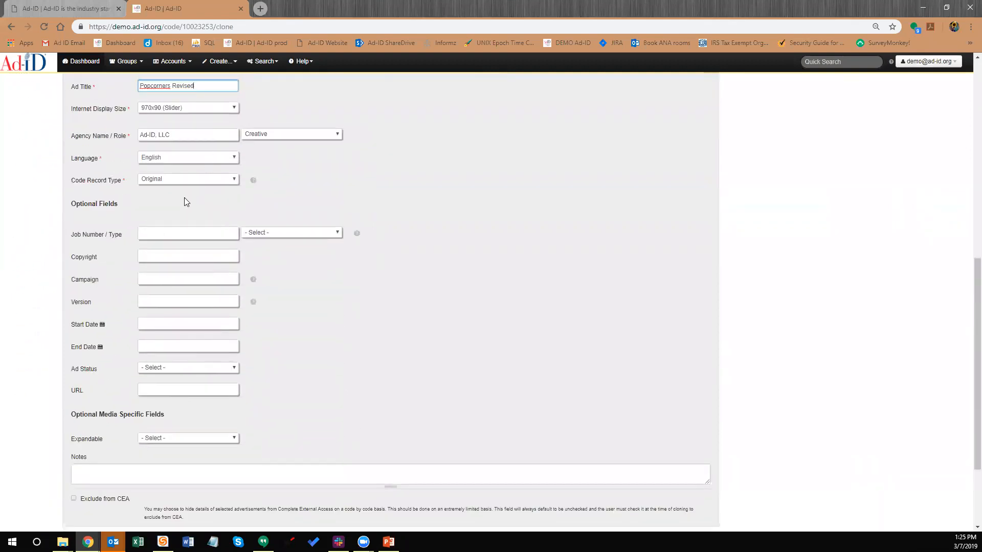
scroll(140, 264, down, 3)
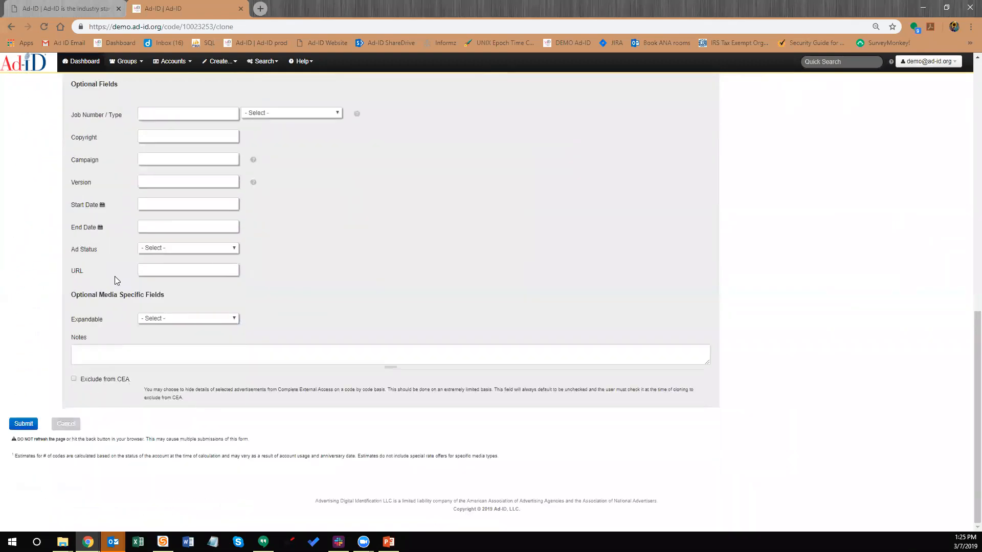
scroll(114, 276, up, 6)
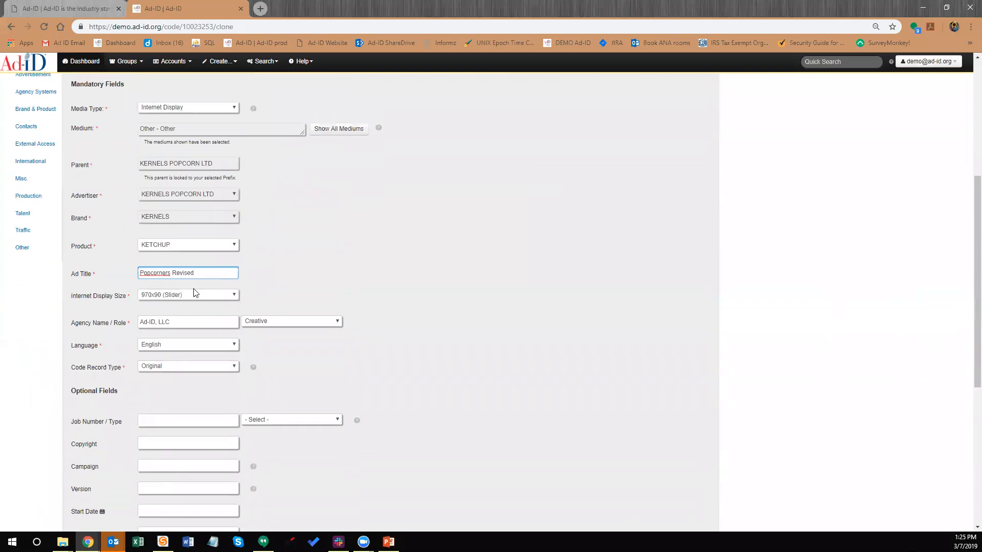
scroll(203, 281, up, 1)
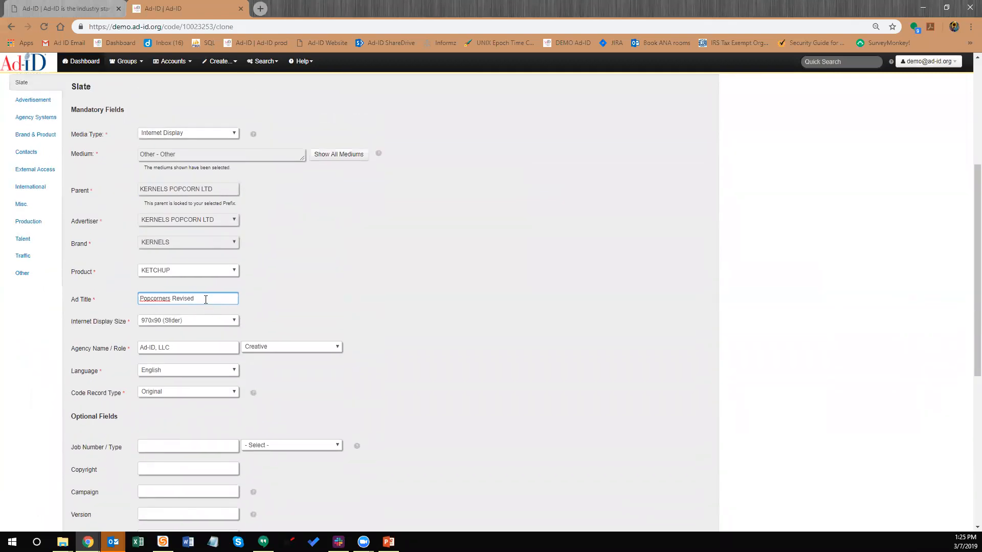
click(196, 323)
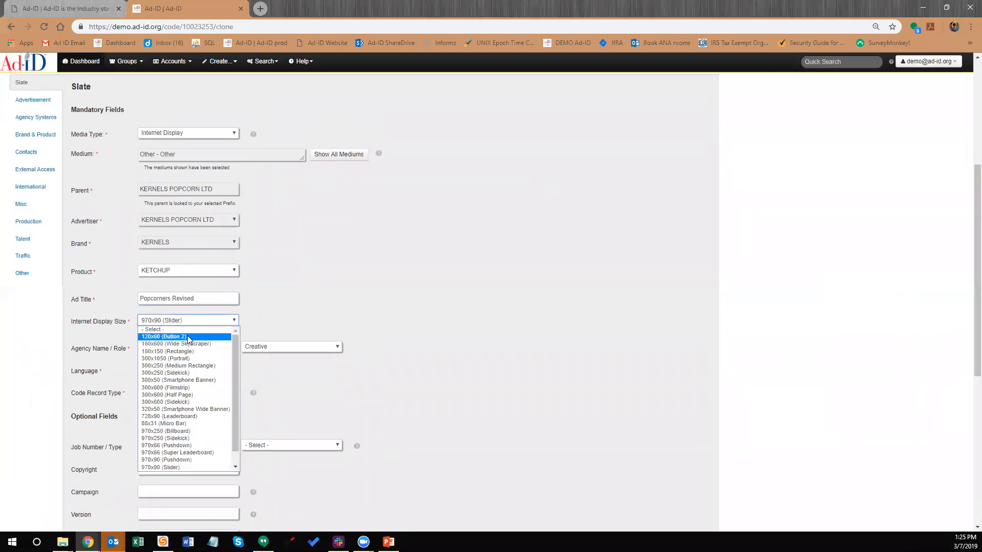
click(191, 338)
scroll(276, 306, down, 5)
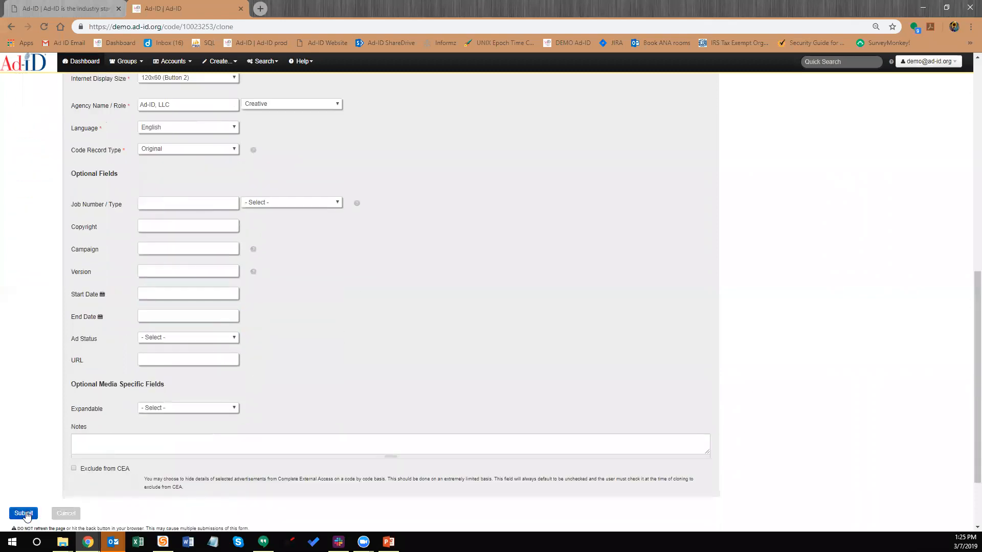
scroll(28, 514, down, 1)
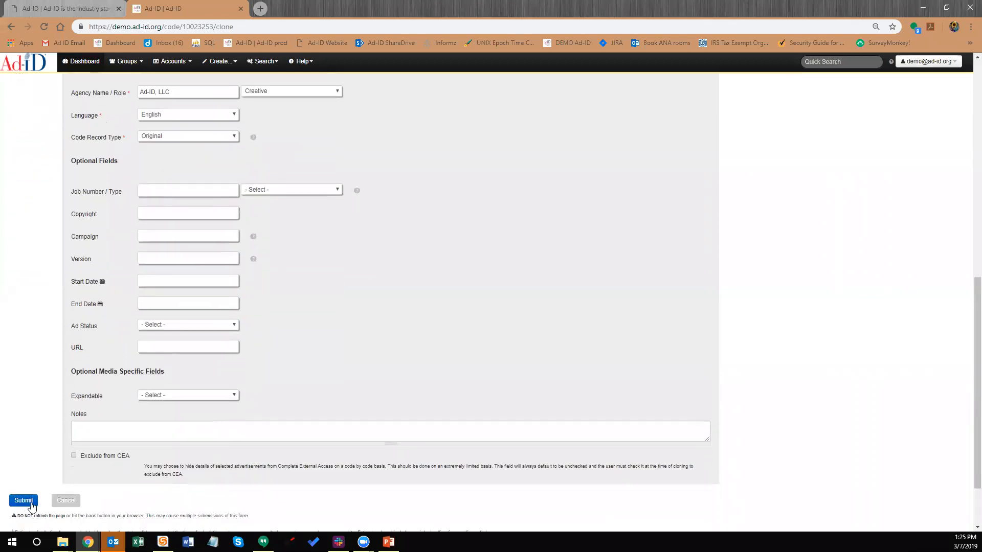
click(30, 502)
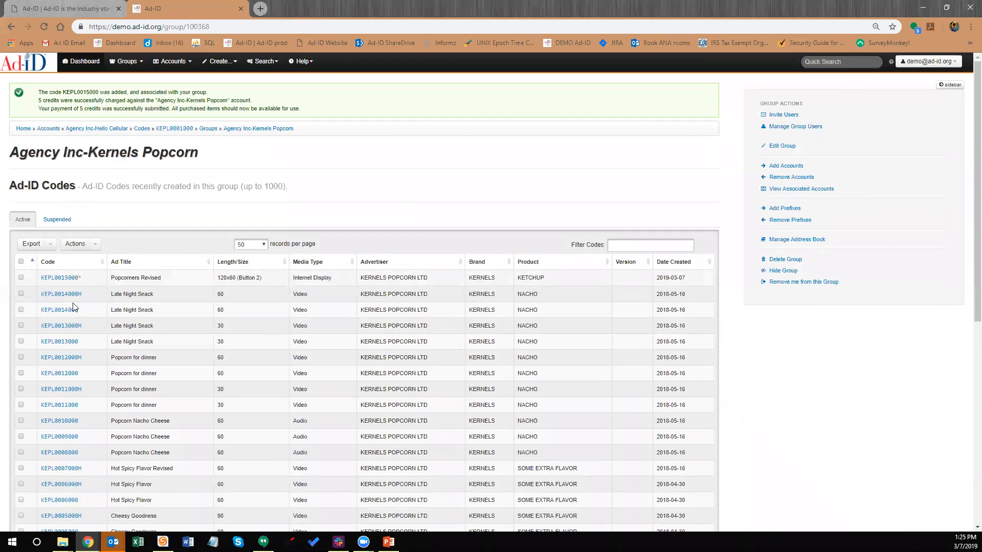
Tick KEPL0015000, then also KEPL0014000H and KEPL0014000, checking the Actions list each time
click(21, 278)
click(95, 245)
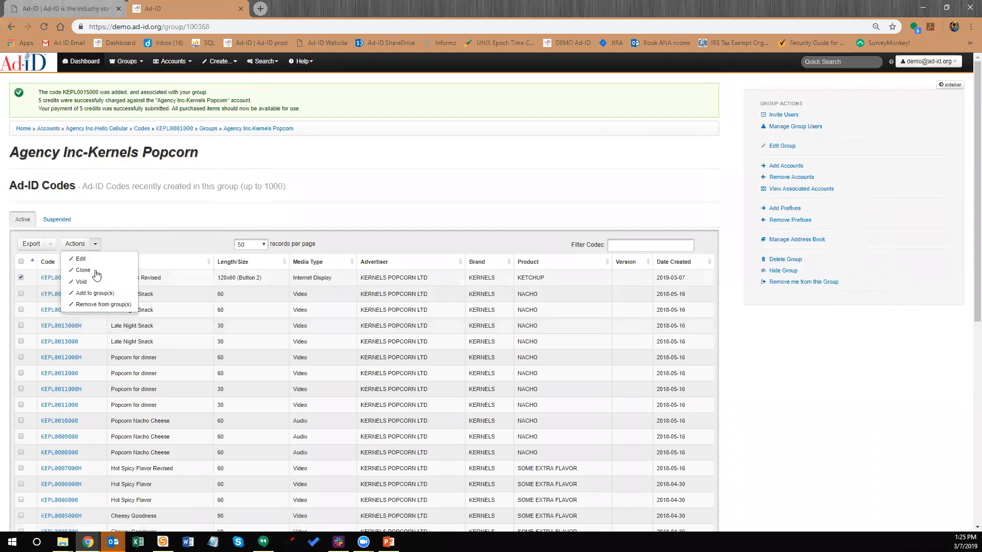
click(163, 245)
click(21, 294)
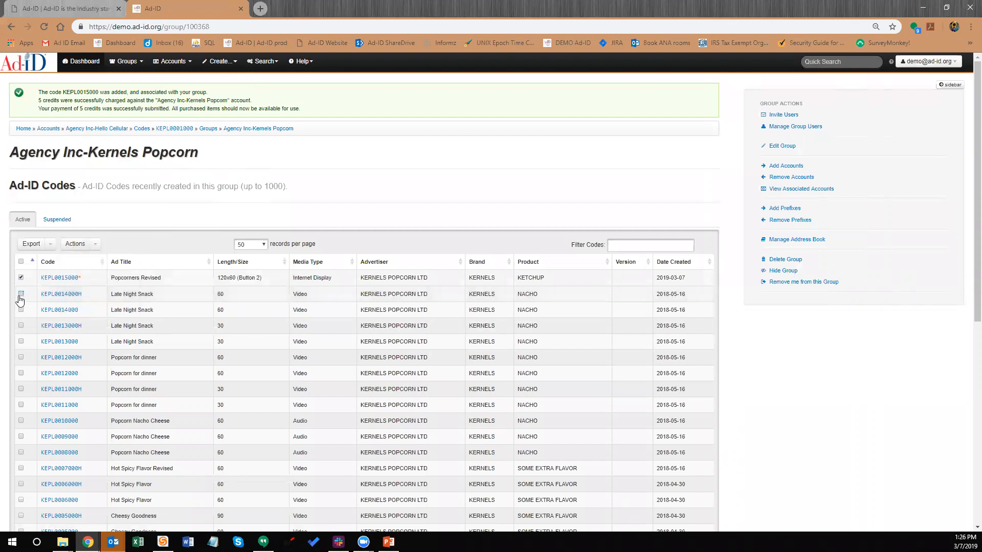
click(21, 311)
click(94, 244)
click(134, 249)
Untick the two KEPL0014000 rows and review the Actions list for KEPL0015000 alone
click(21, 294)
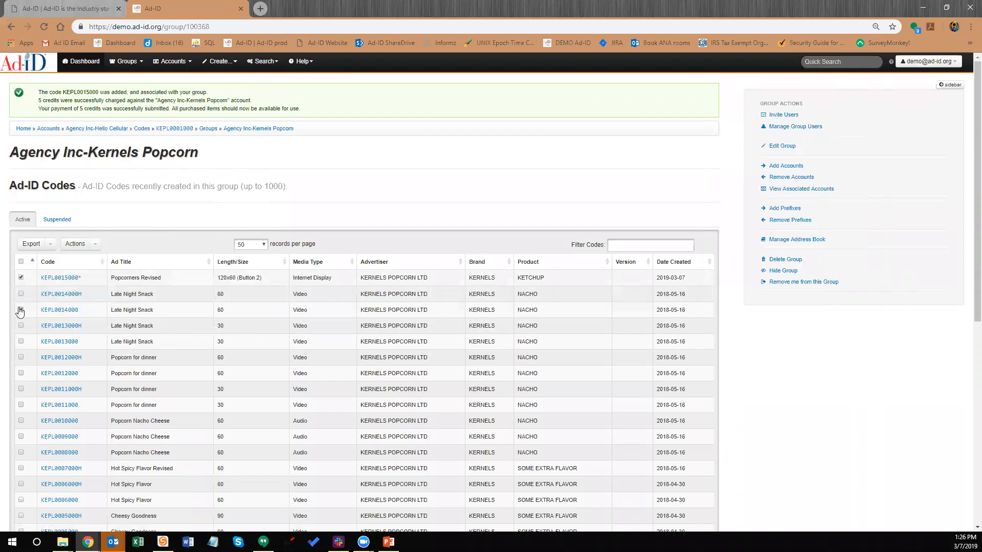
click(21, 310)
click(95, 244)
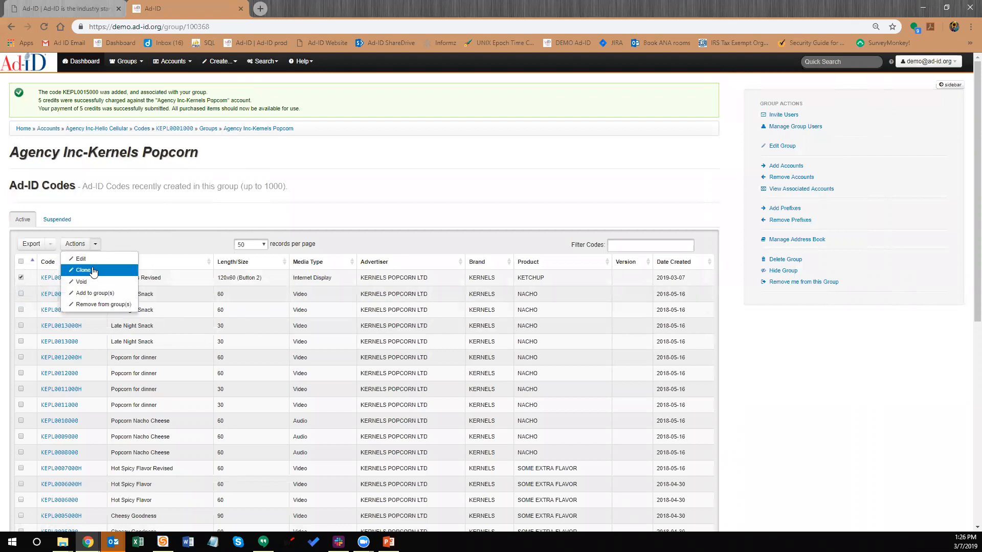
click(205, 241)
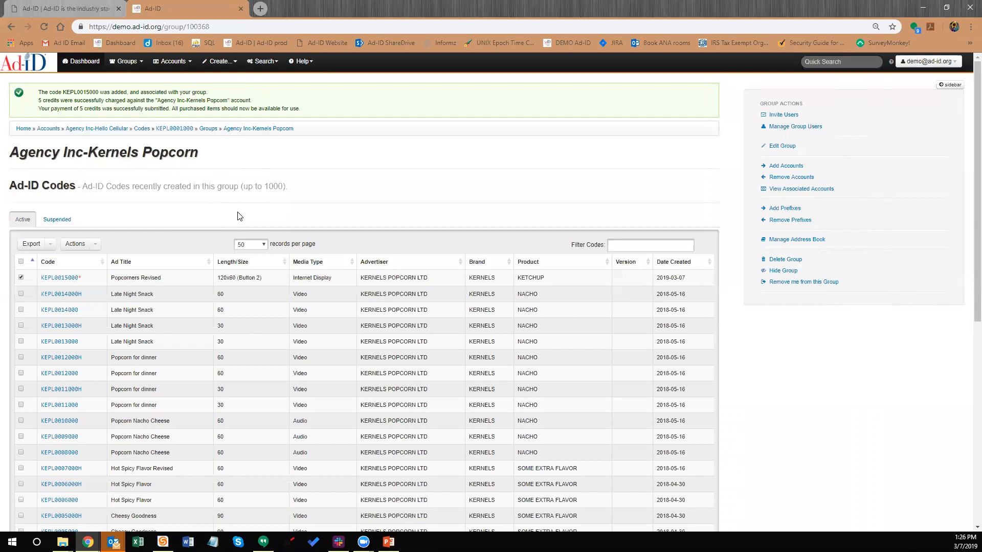
click(306, 64)
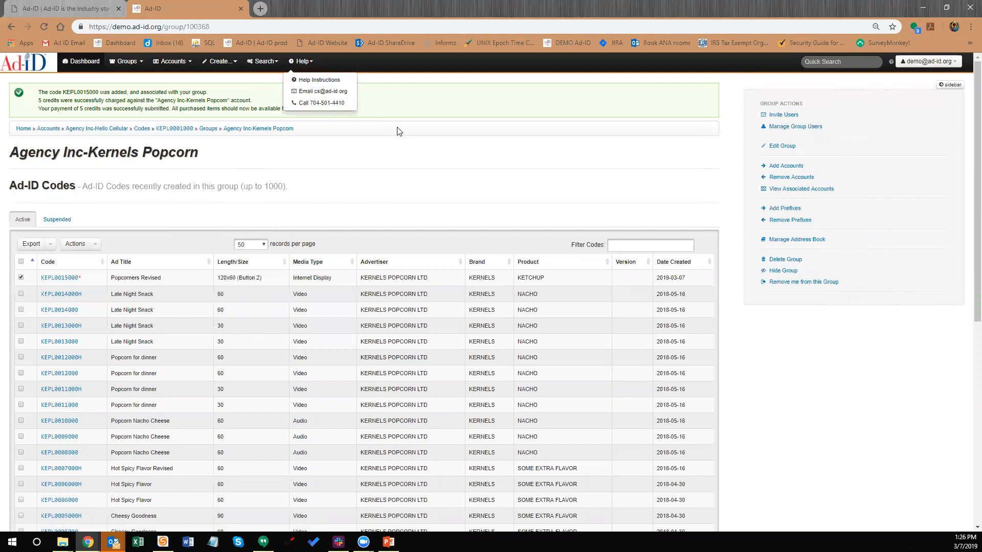
click(907, 63)
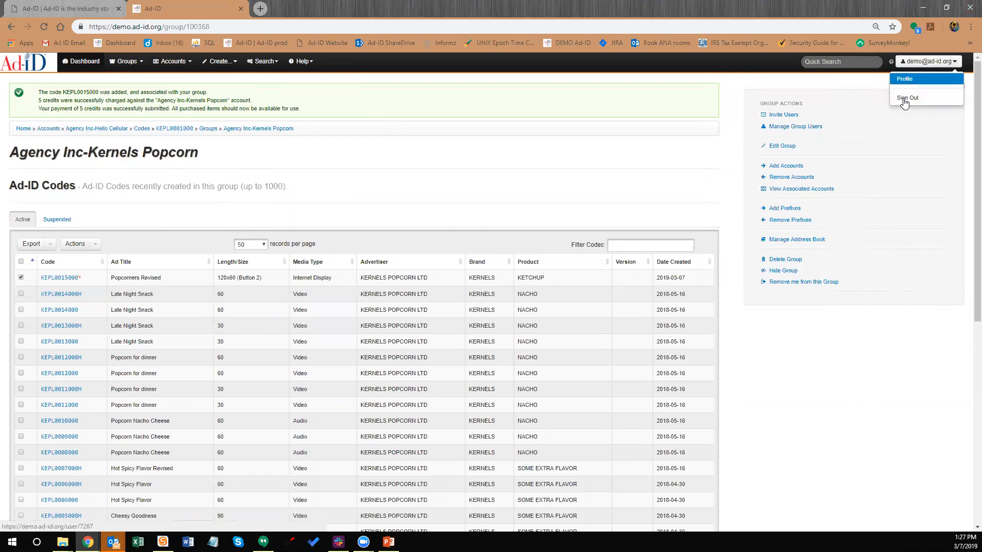
View the profile's My Messages tab, which has no messages from Ad-ID
click(905, 80)
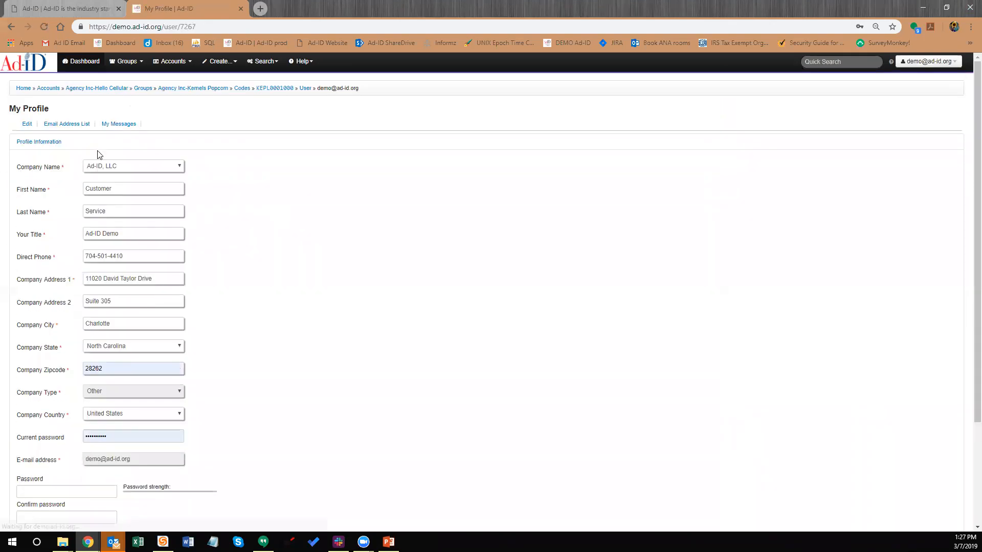
click(128, 125)
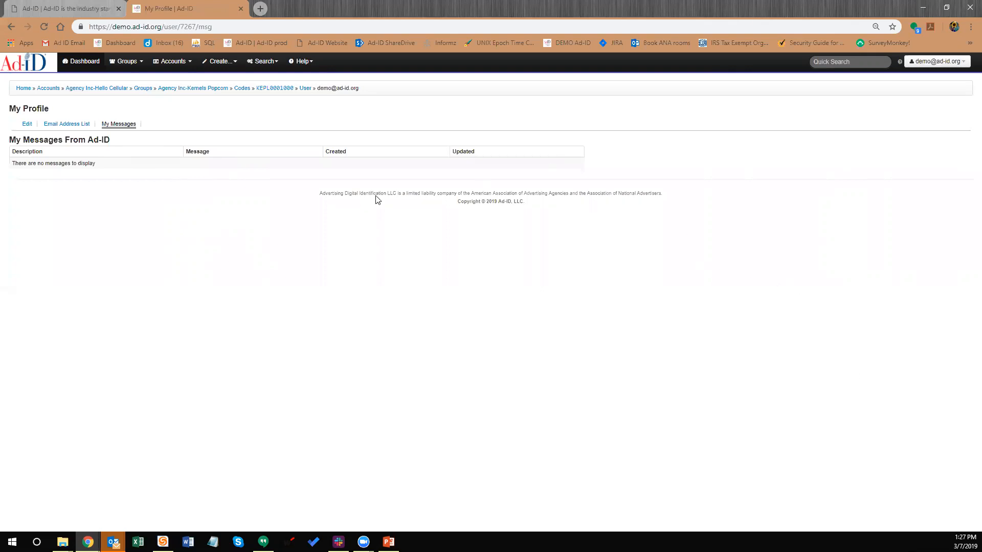
click(222, 62)
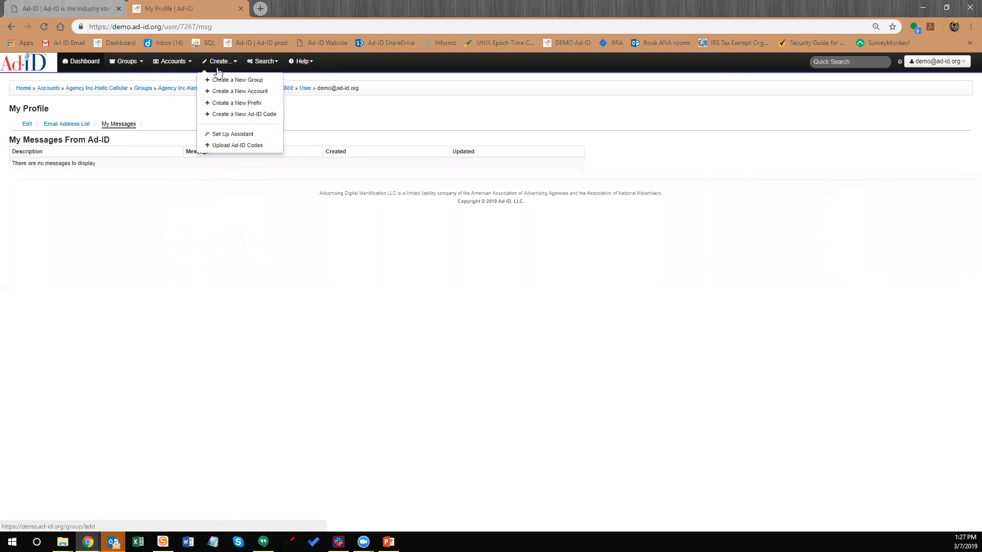
Start a new Ad-ID code with group Agency Inc-Hello Cellular and prefix ZEEF - Hello Cellular Inc
click(245, 114)
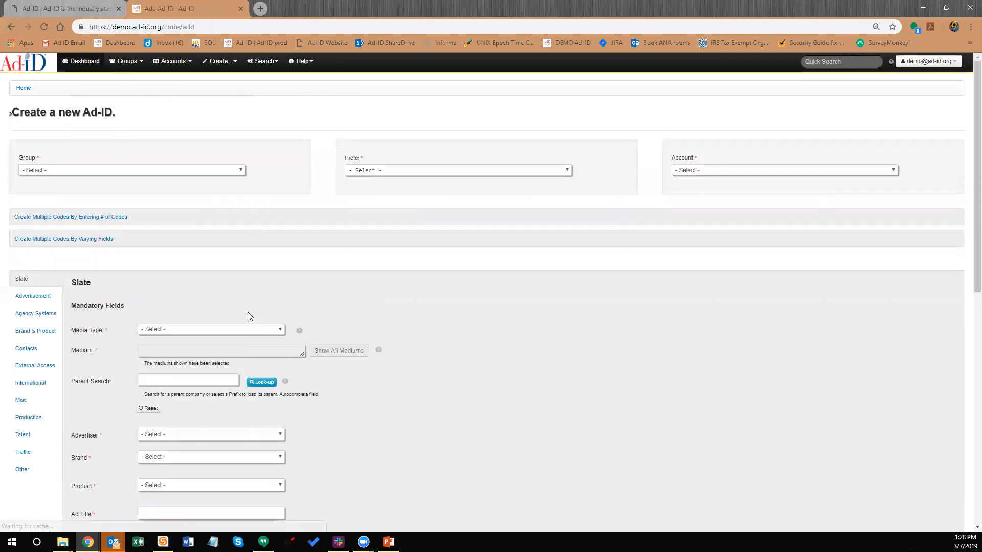
click(106, 172)
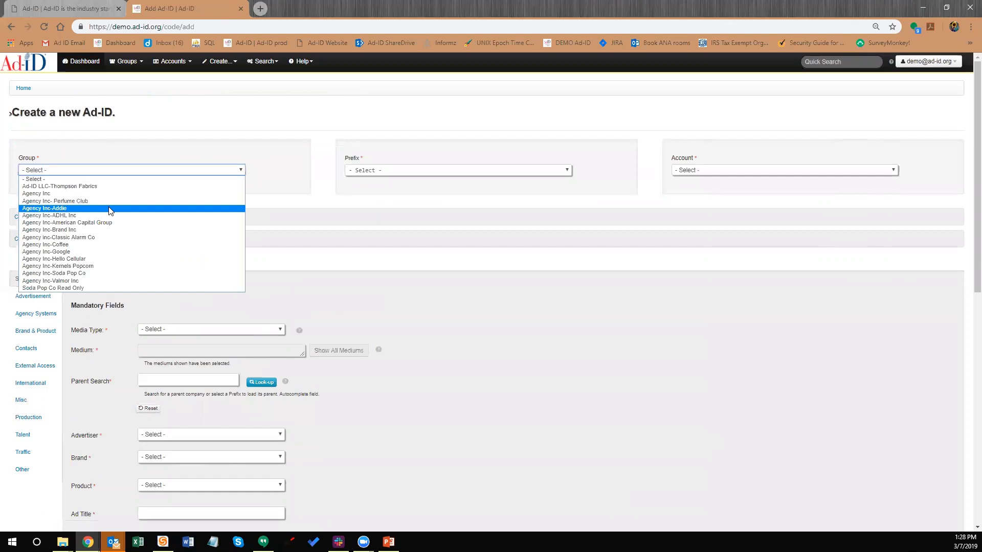
click(109, 259)
click(381, 174)
click(380, 196)
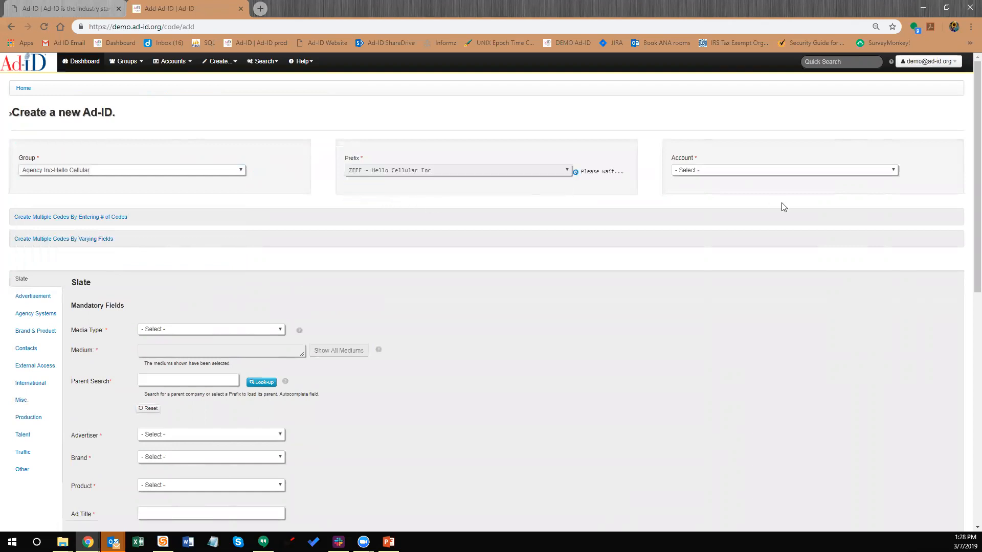
scroll(173, 313, down, 4)
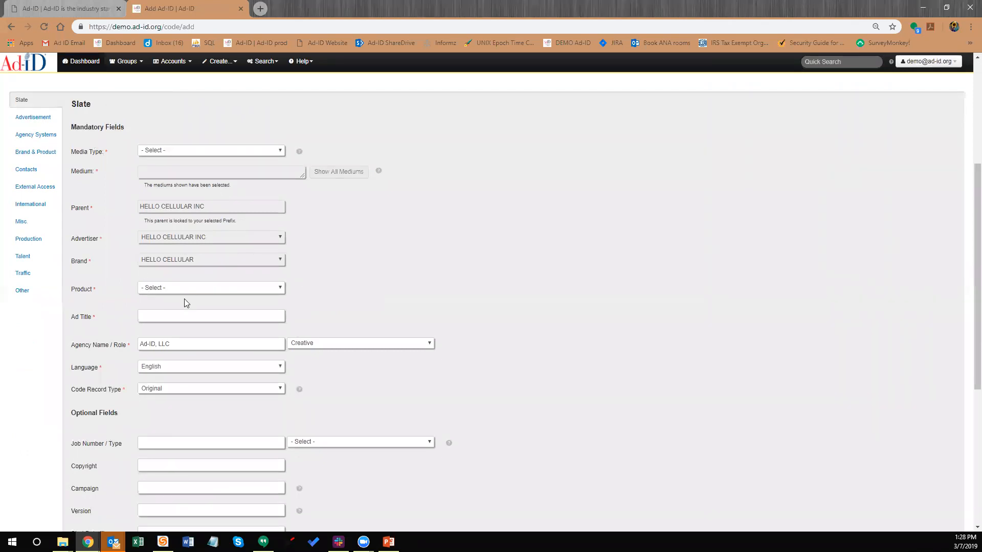
click(179, 390)
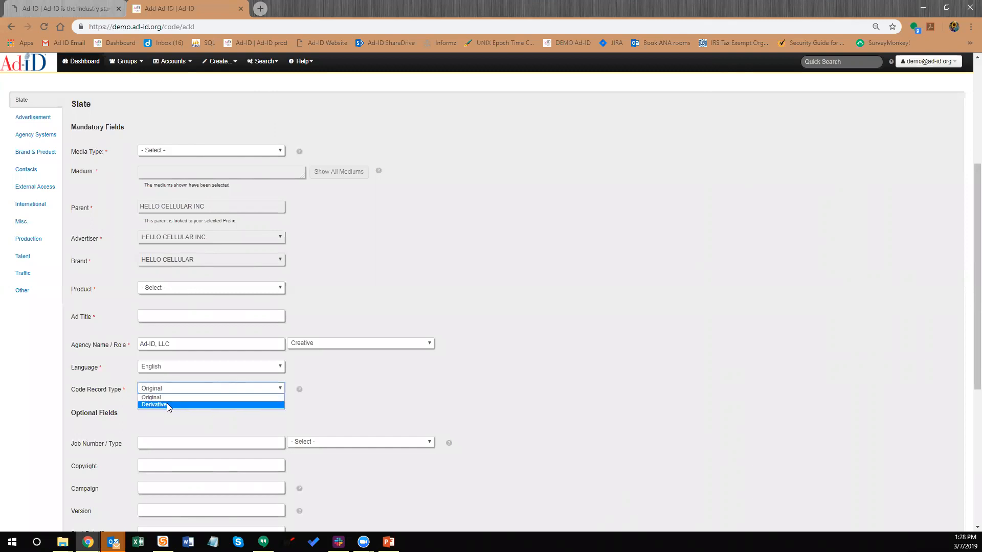
Set Code Record Type to Derivative and inspect the empty Derivative Type and Parent Record fields
click(166, 405)
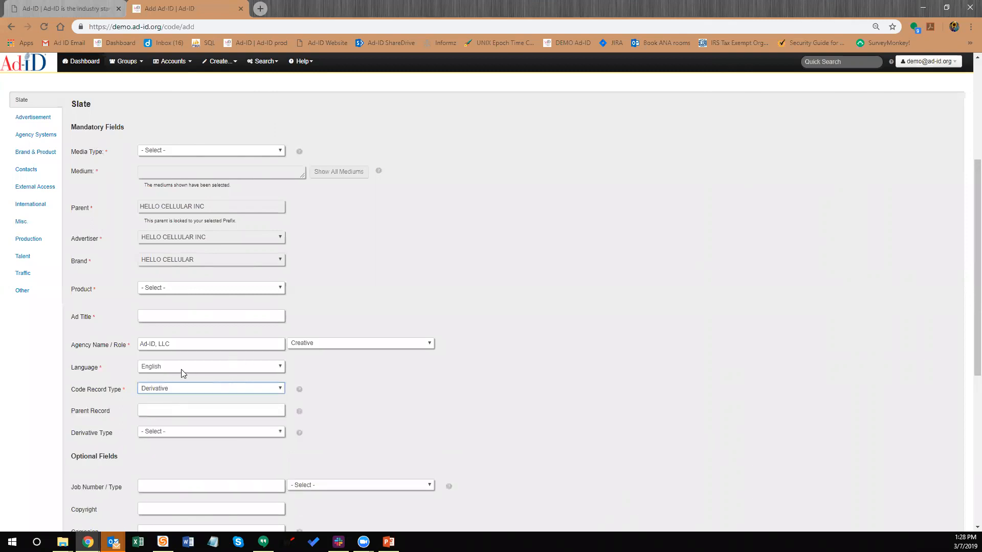
click(160, 433)
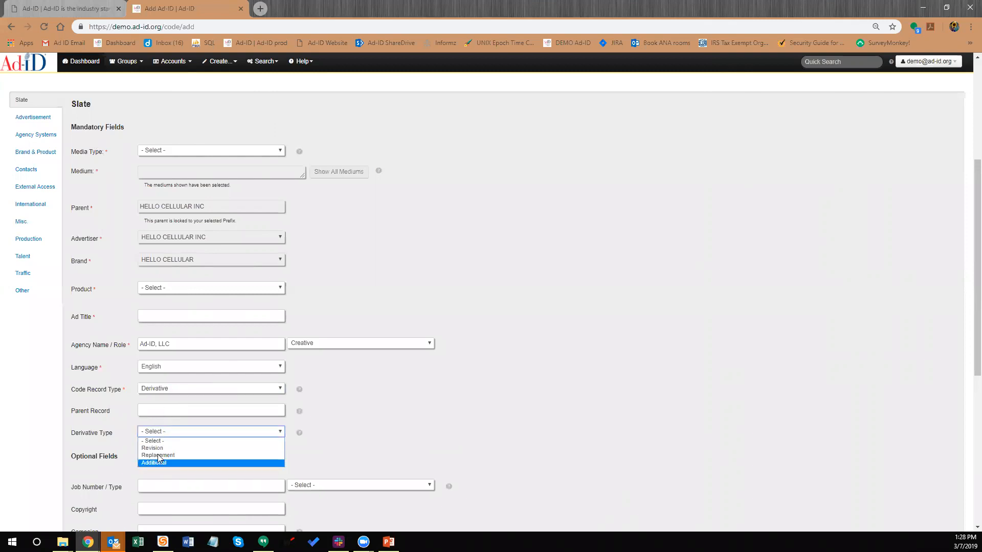
click(161, 410)
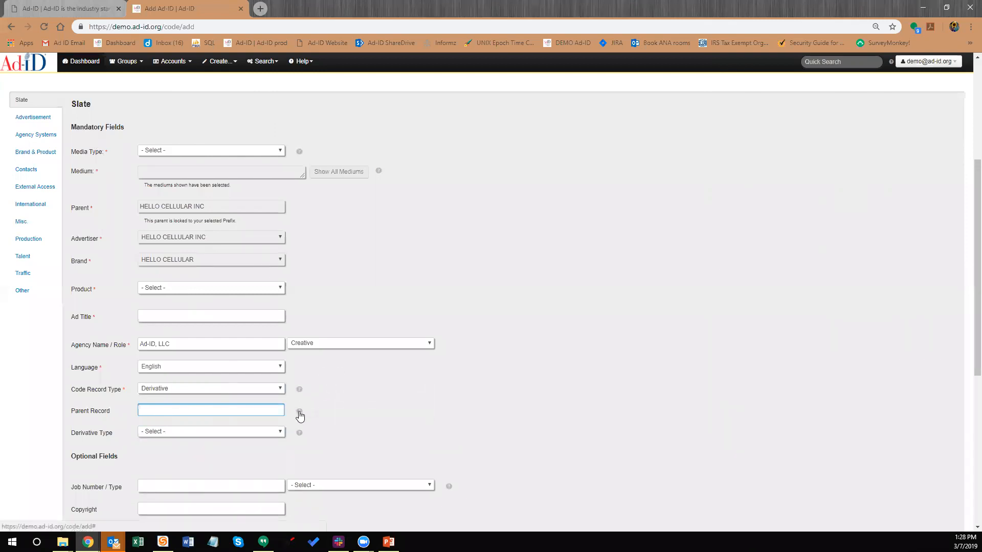
mouse_move(301, 438)
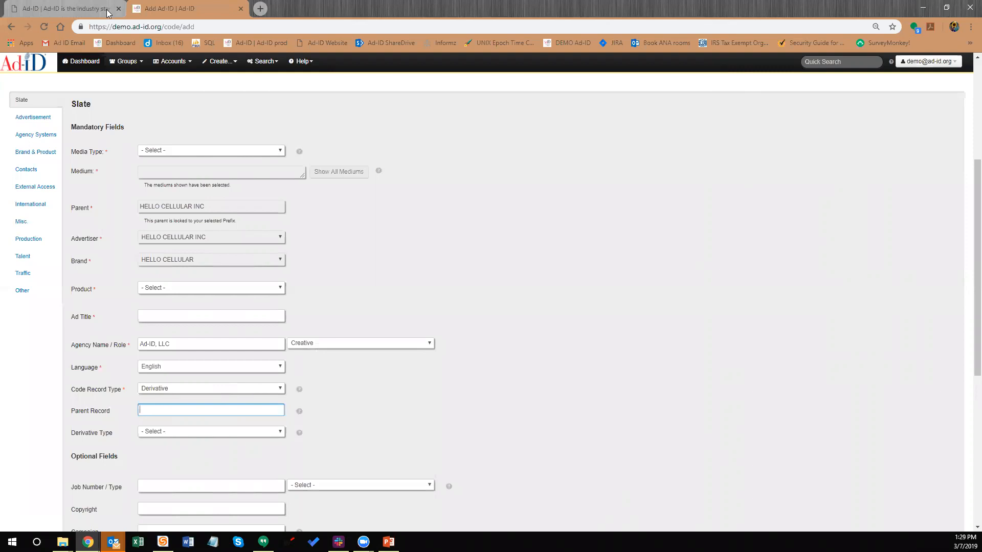
click(311, 62)
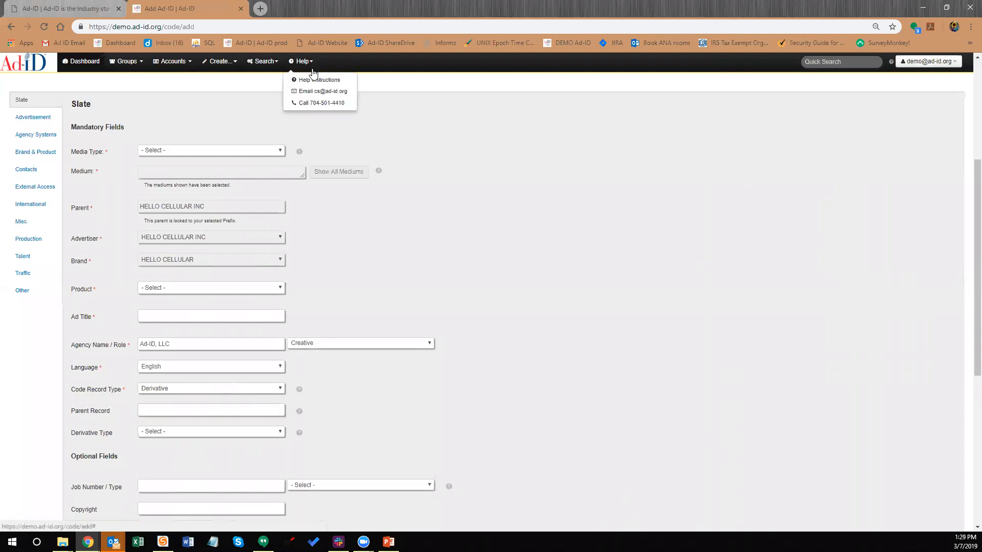